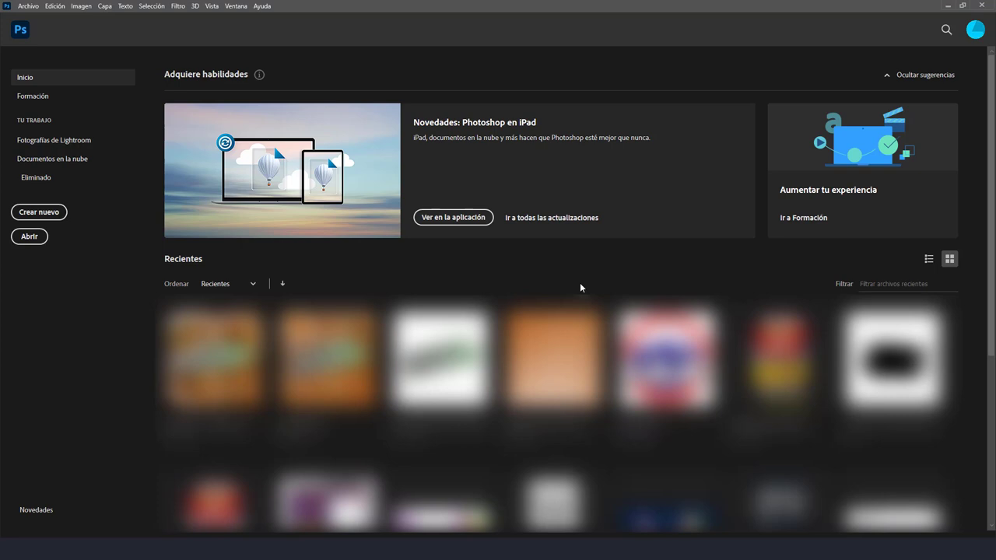
- Create a new blank white 1080×1080 px document at 72 ppi from the preset
click(39, 212)
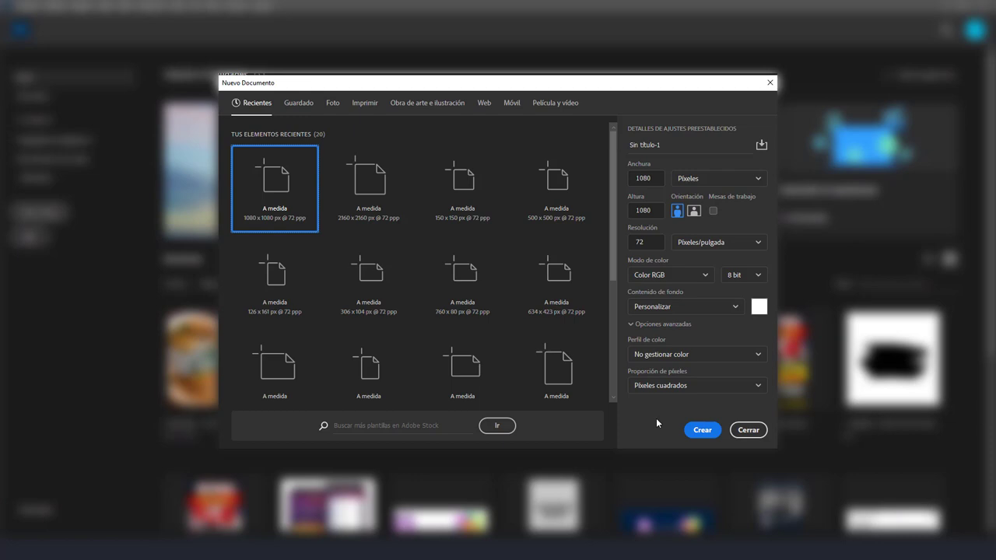
click(700, 431)
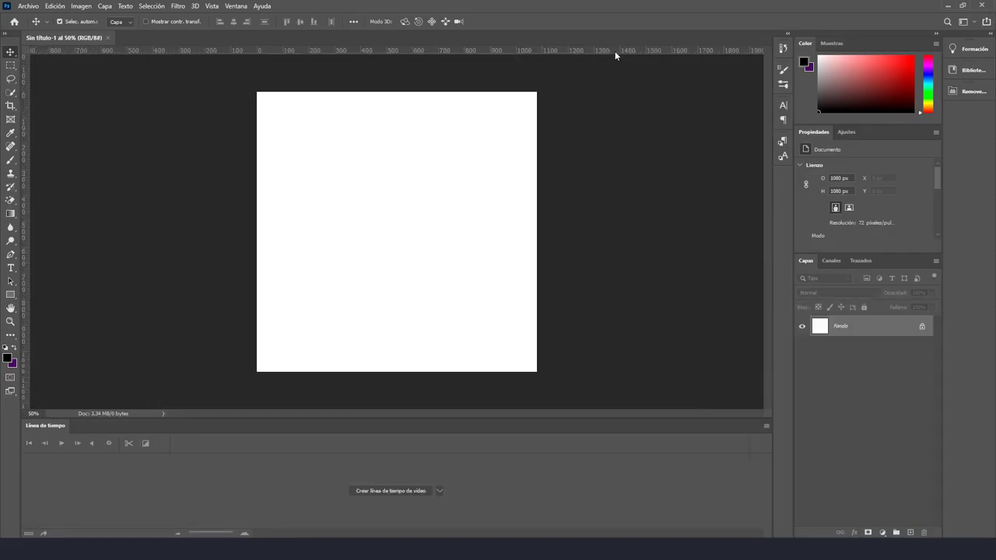
- Place guides along the top, bottom, left and right edges of the 1080×1080 canvas
drag(611, 51, 598, 372)
drag(623, 49, 620, 93)
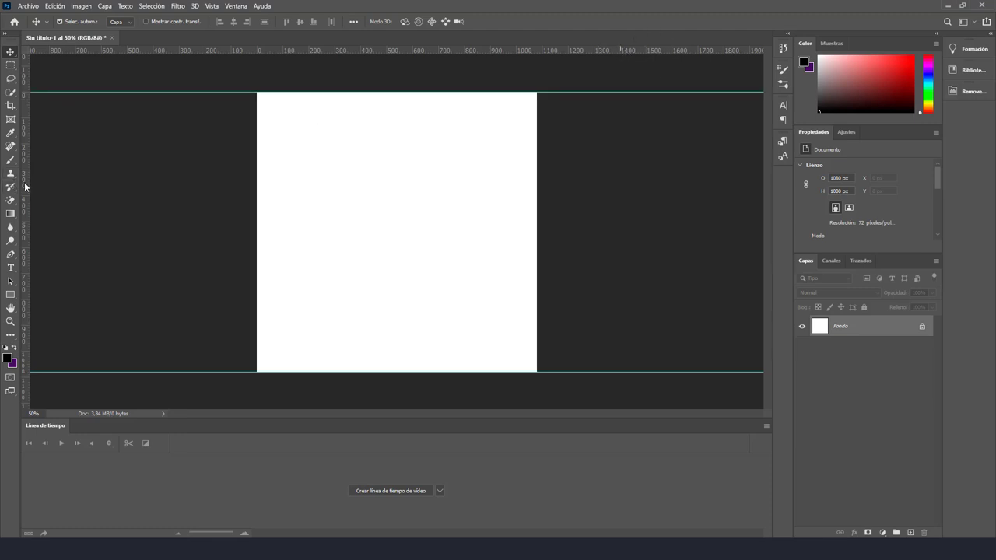
drag(25, 187, 257, 224)
drag(26, 213, 537, 230)
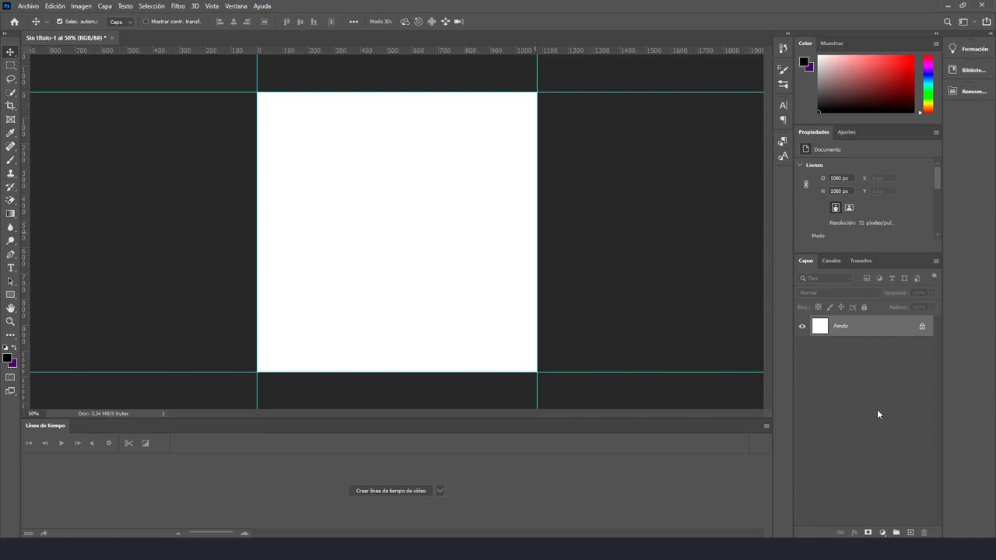
- Draw a rectangle covering the whole canvas and delete the Fondo background layer
click(11, 296)
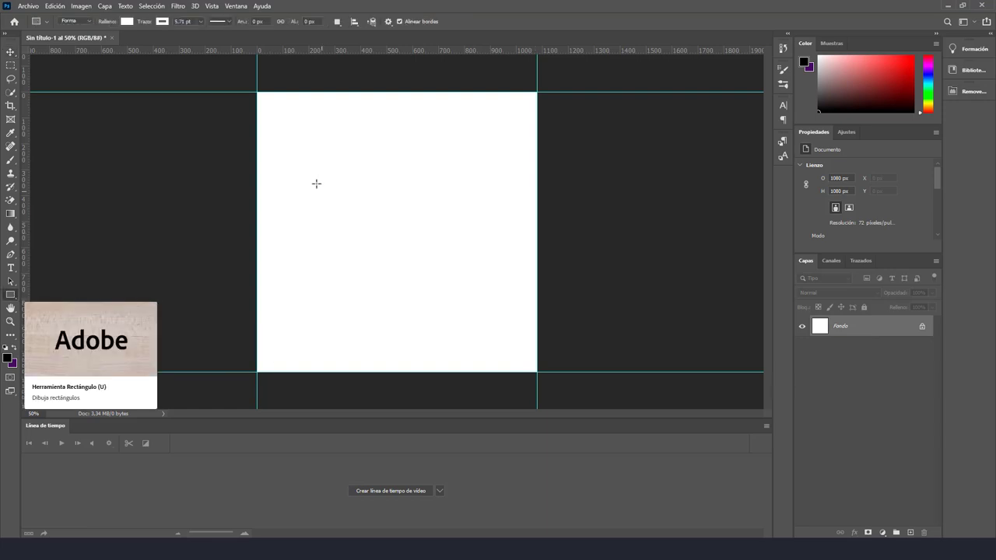
mouse_move(258, 93)
mouse_down()
mouse_move(557, 366)
mouse_move(537, 372)
mouse_up()
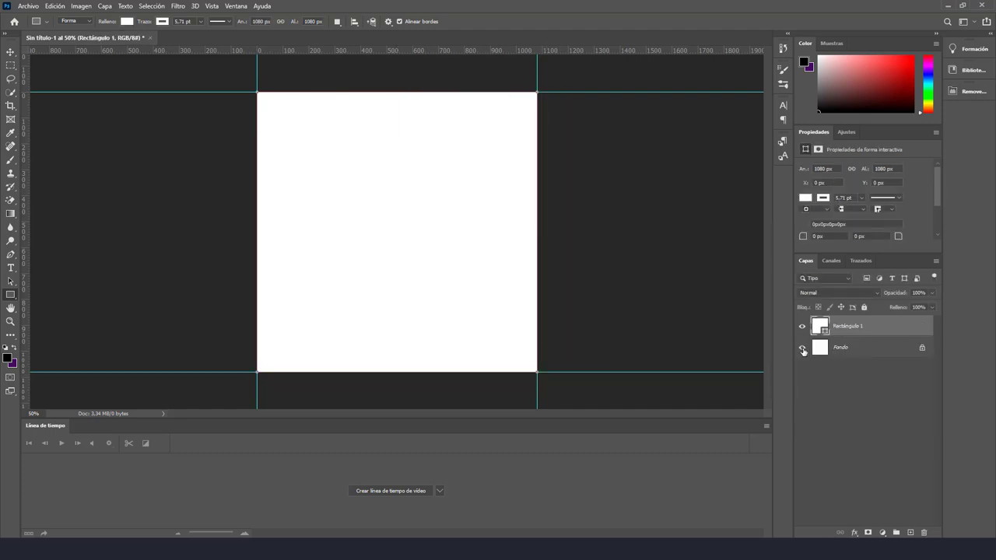
click(848, 353)
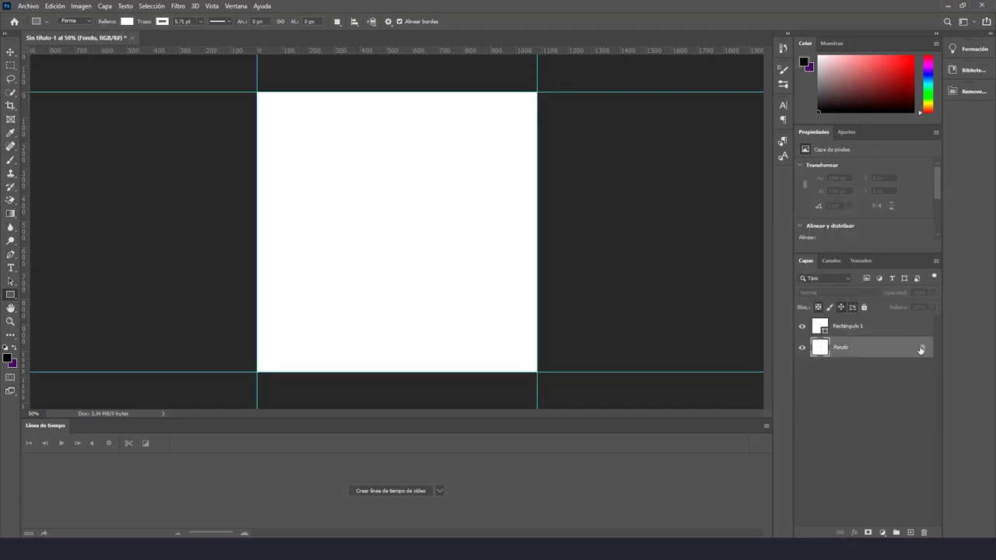
click(921, 349)
key(Delete)
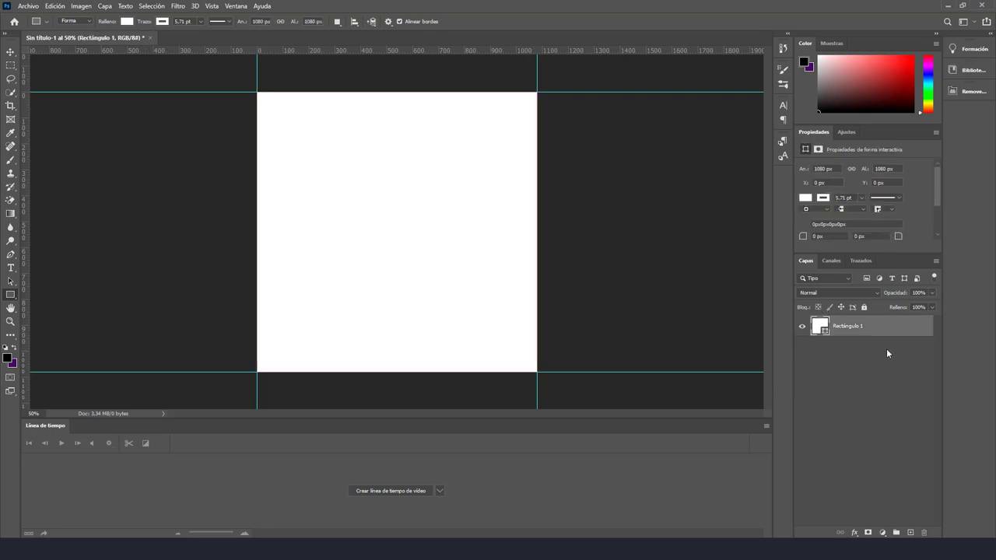
click(866, 359)
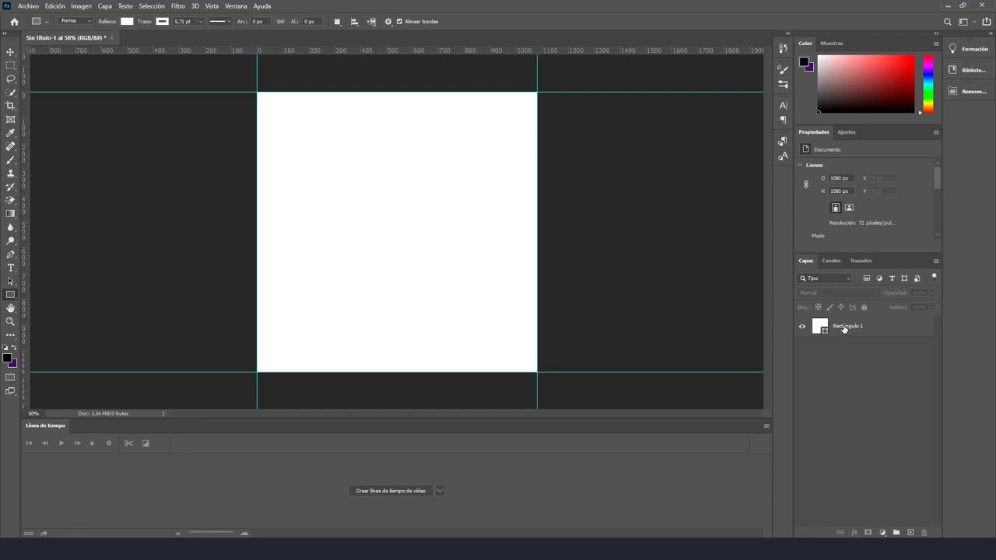
- Make three copies of the rectangle and fill Rectángulo 1 copia 2 with black
drag(844, 329, 909, 532)
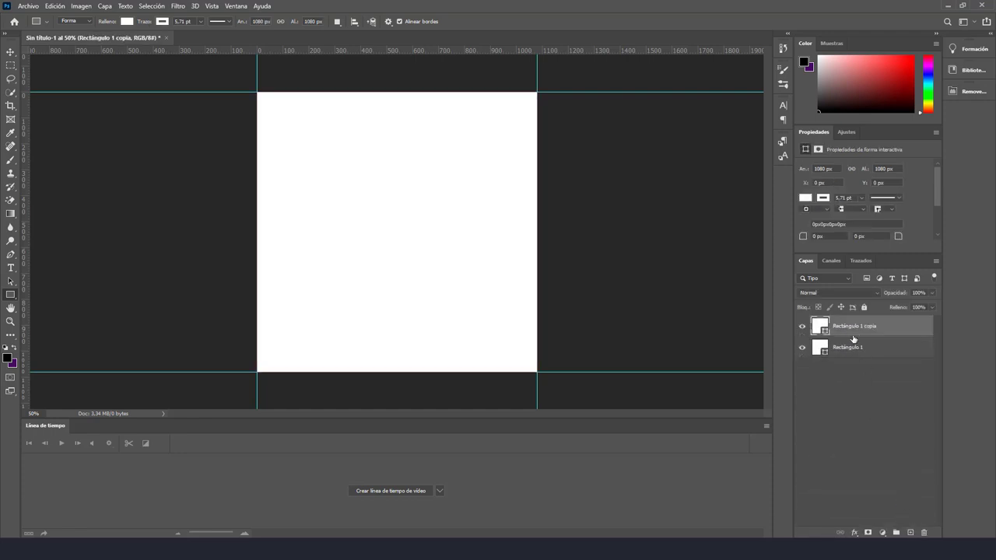
mouse_move(851, 331)
mouse_down()
mouse_move(905, 465)
mouse_move(909, 532)
mouse_up()
drag(860, 375, 909, 532)
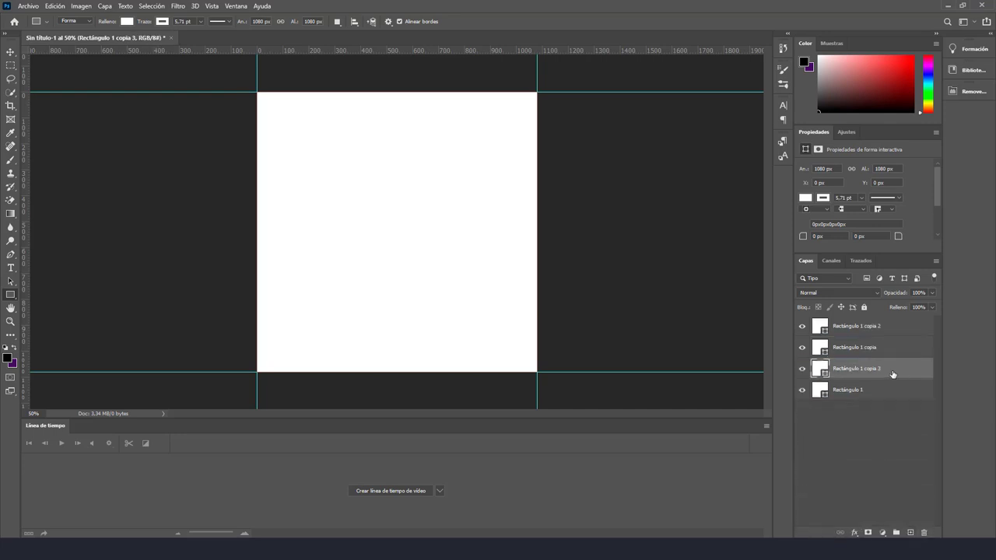
click(851, 326)
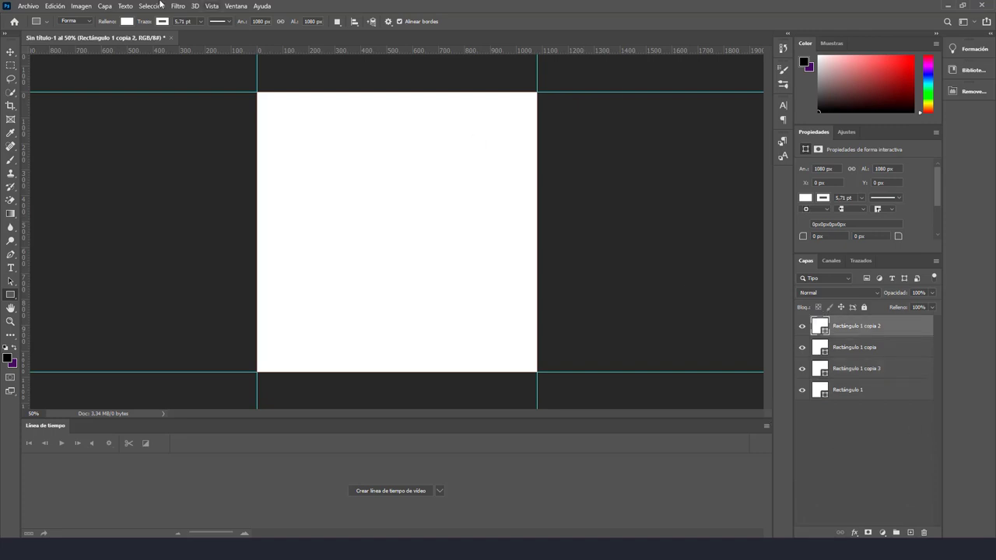
click(125, 23)
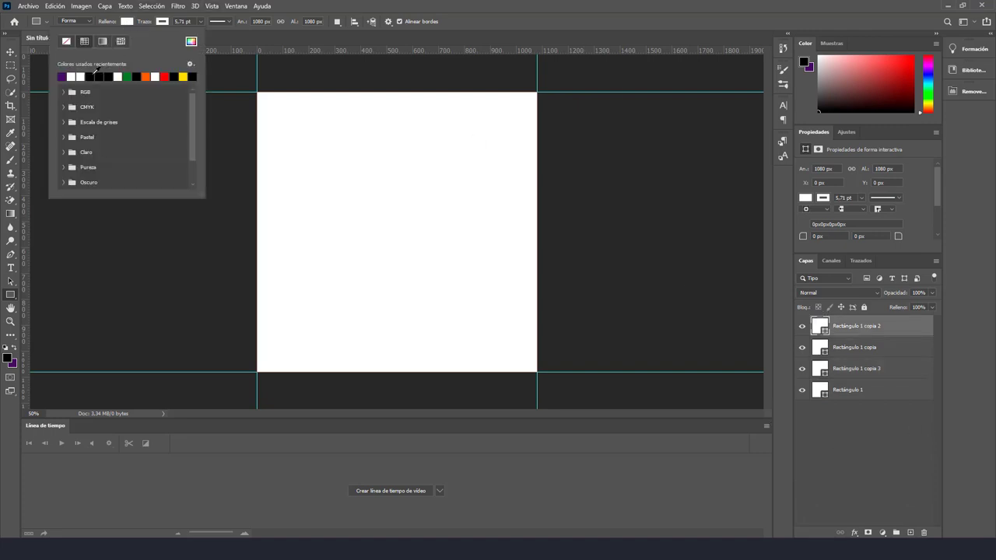
click(94, 76)
click(829, 446)
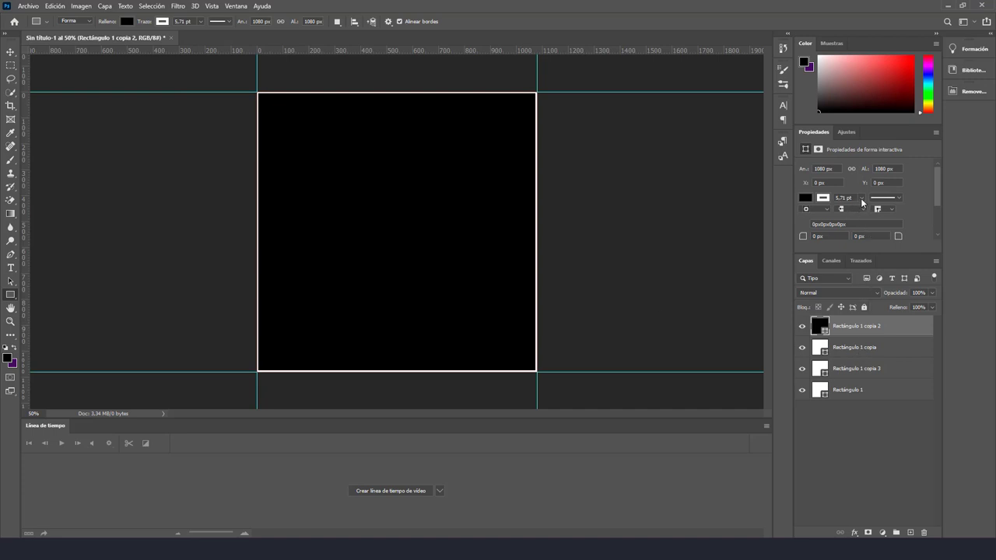
click(872, 433)
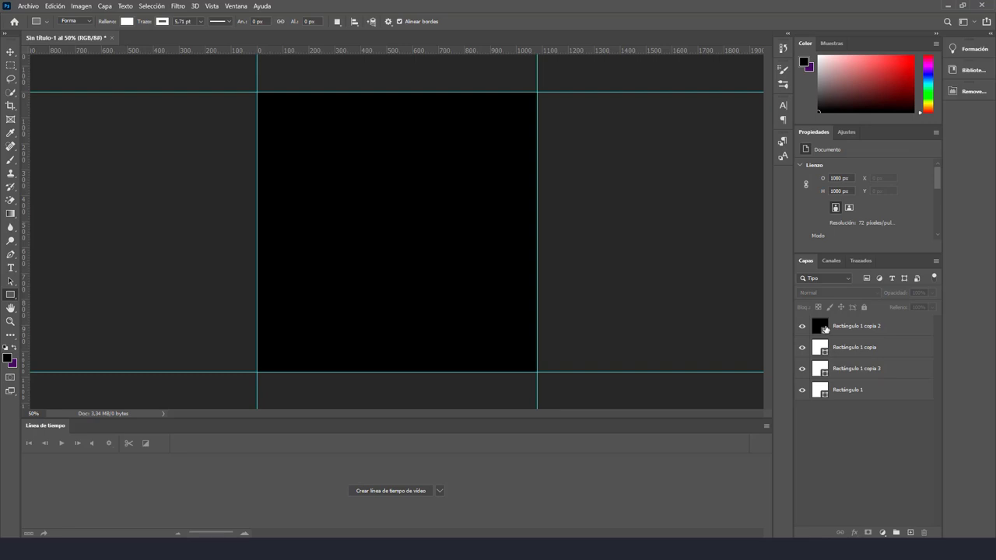
- Duplicate the black rectangle and reorder layers so white and black alternate
drag(824, 329, 910, 532)
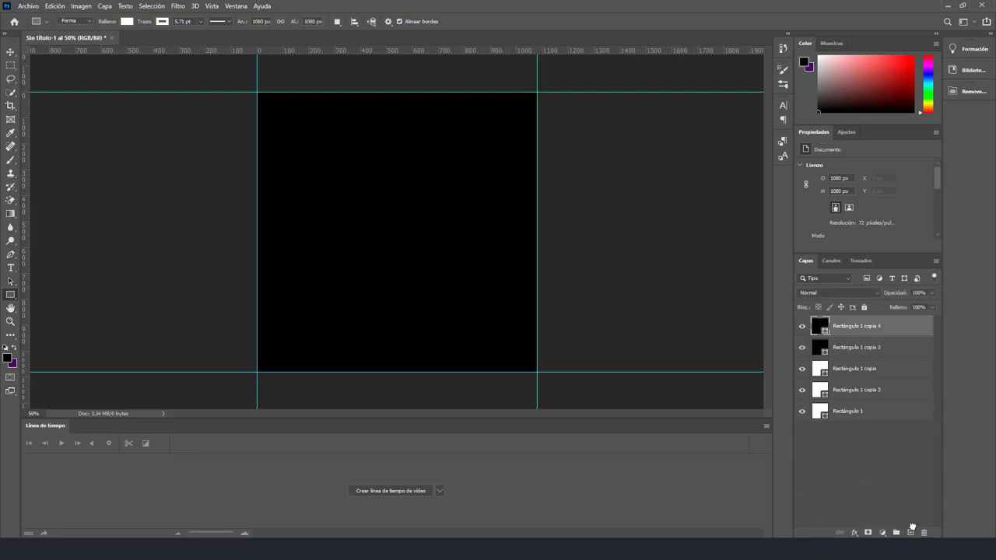
drag(821, 348, 824, 398)
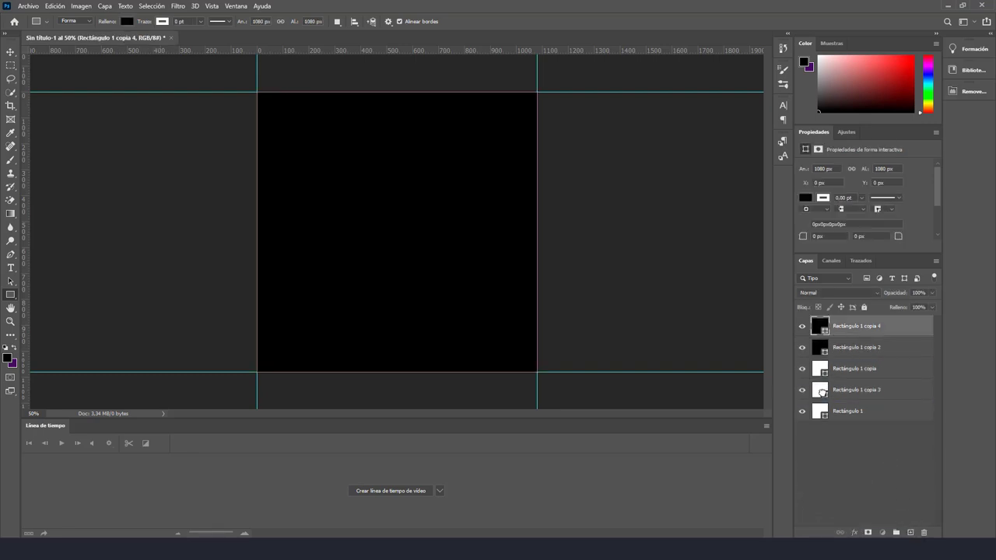
drag(819, 326, 826, 358)
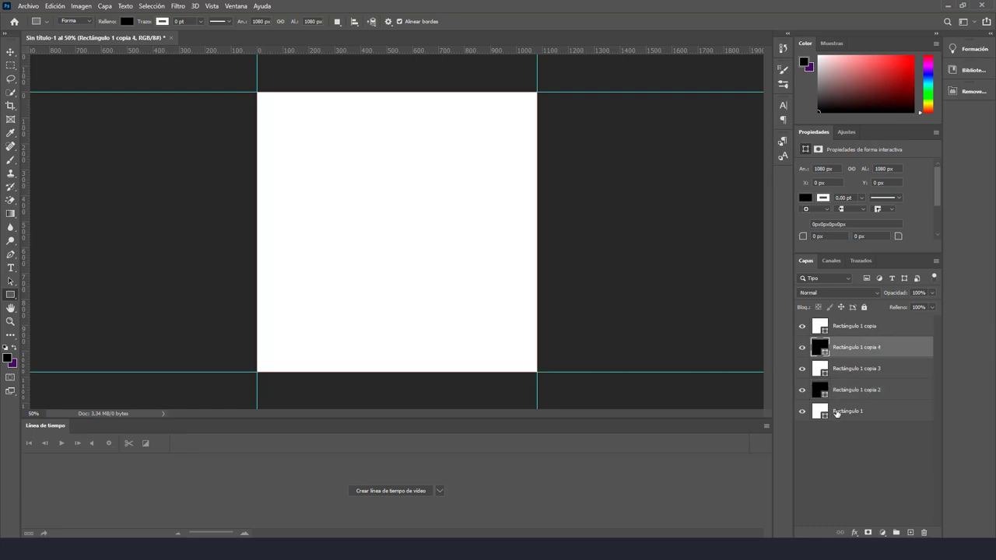
click(874, 466)
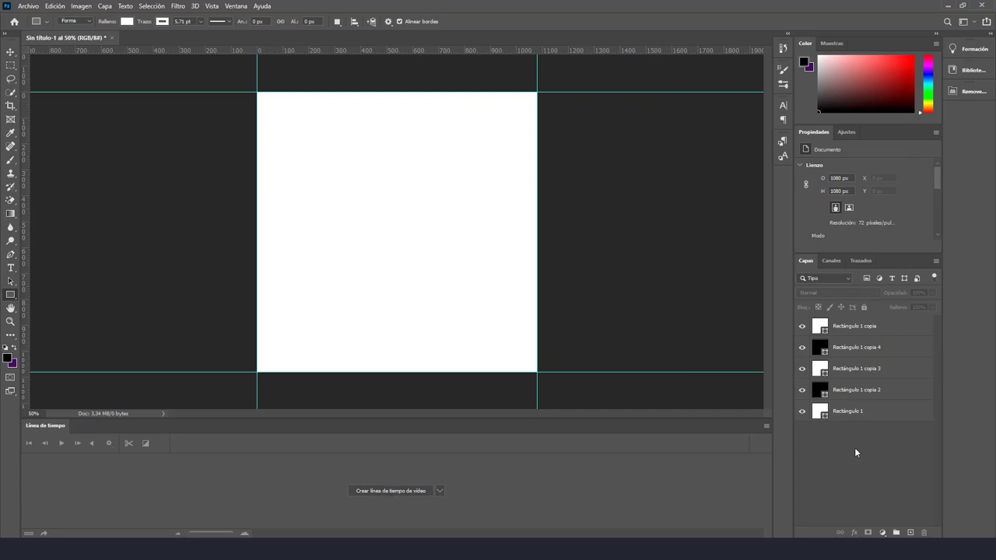
- Add black Anton text 'HOLA' and centre it on the white canvas
click(10, 267)
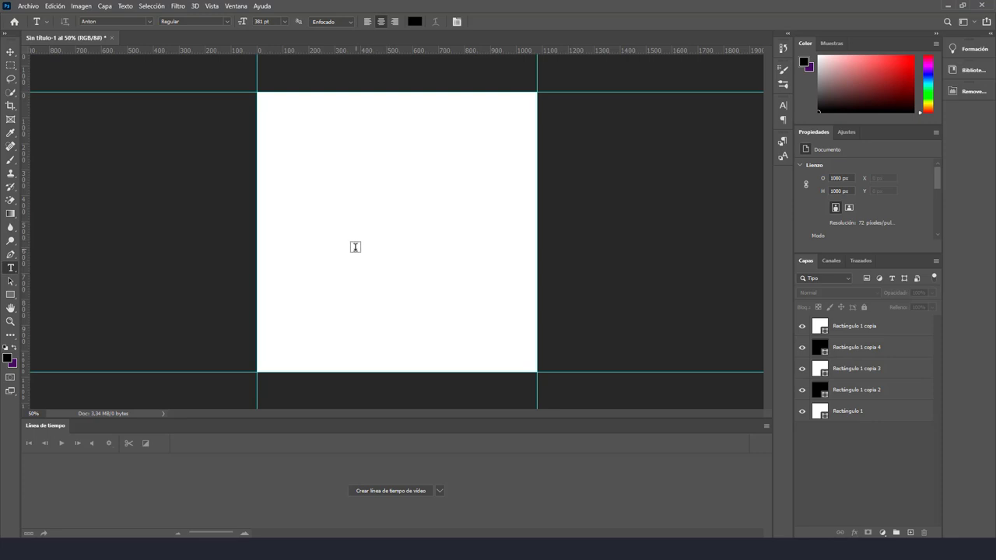
click(467, 256)
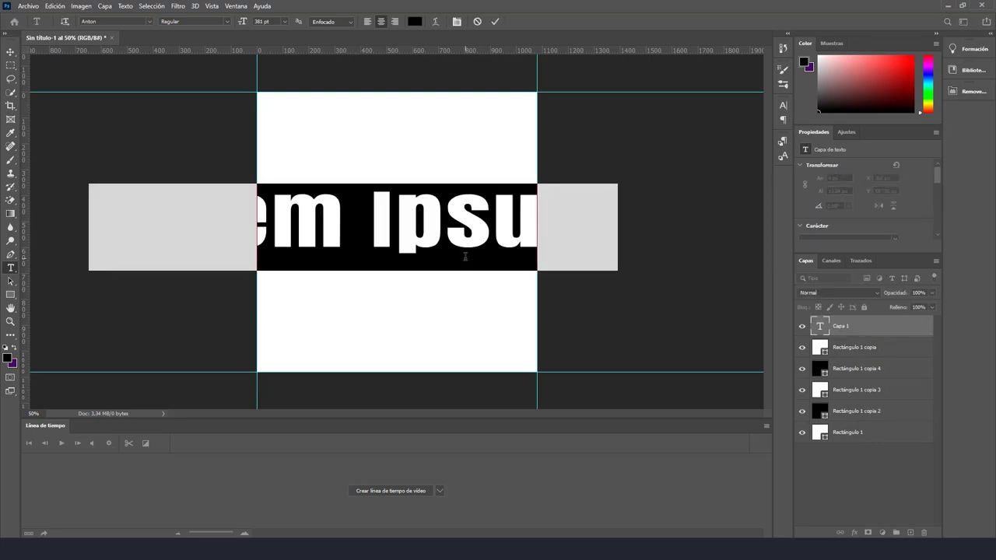
text(ho)
key(BackSpace)
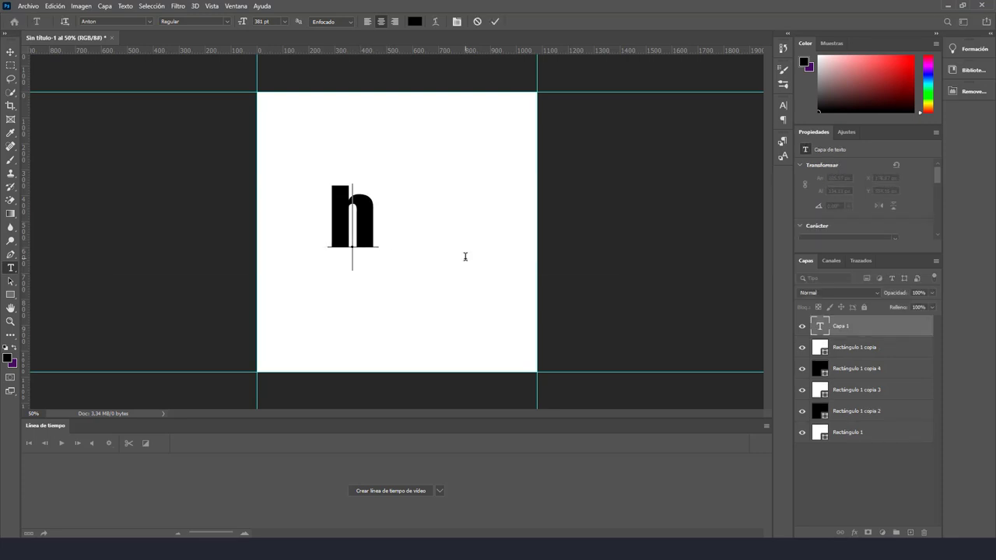
key(BackSpace)
text(HOLA)
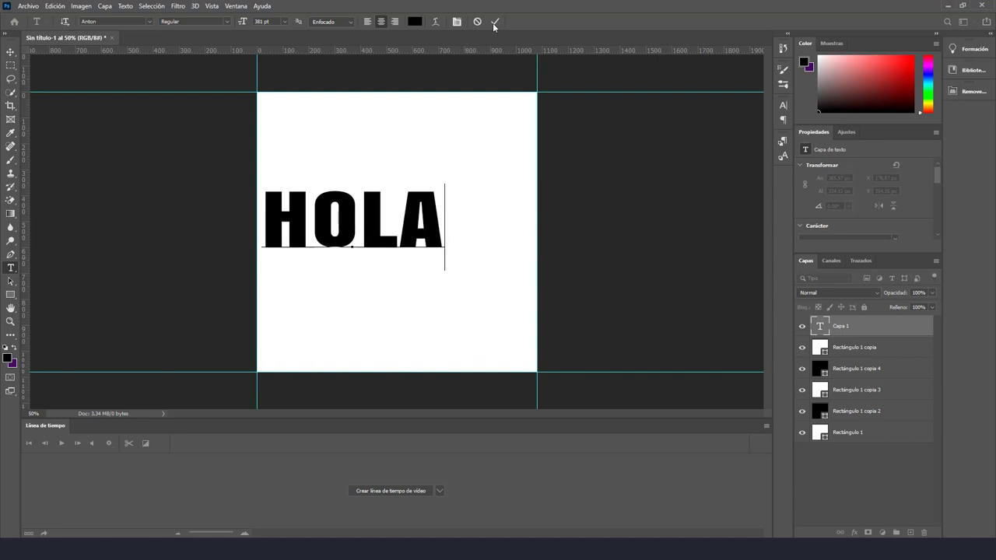
click(495, 21)
drag(417, 210, 449, 198)
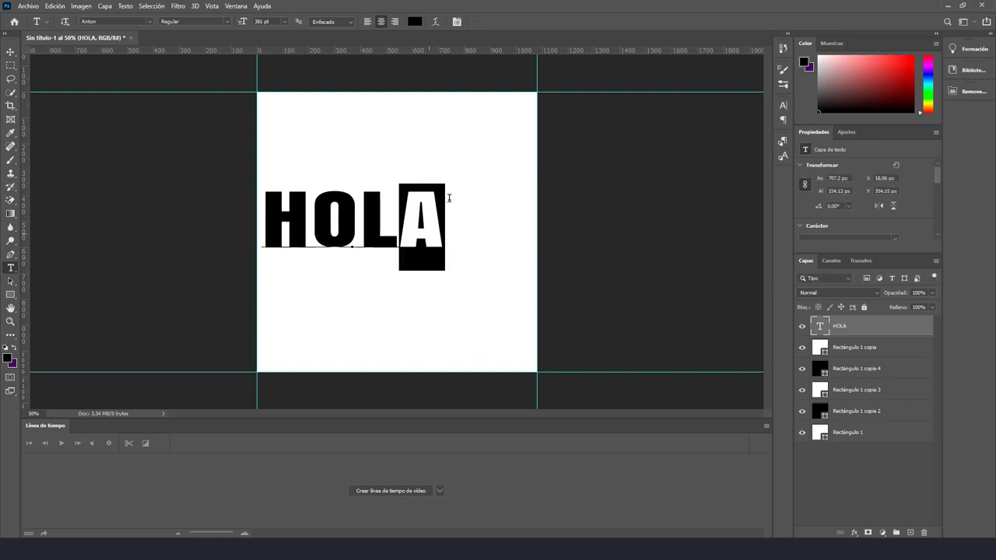
click(495, 21)
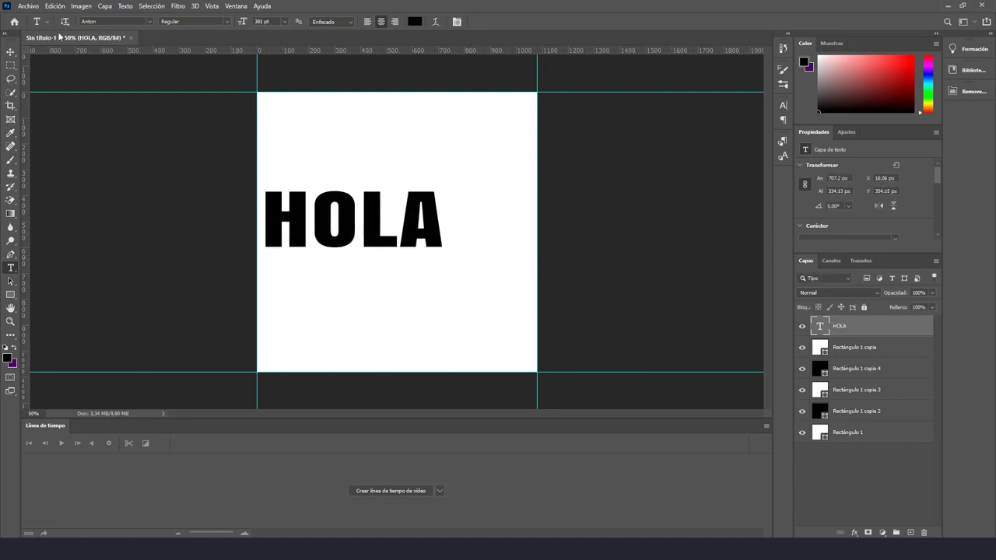
click(11, 52)
drag(409, 224, 453, 239)
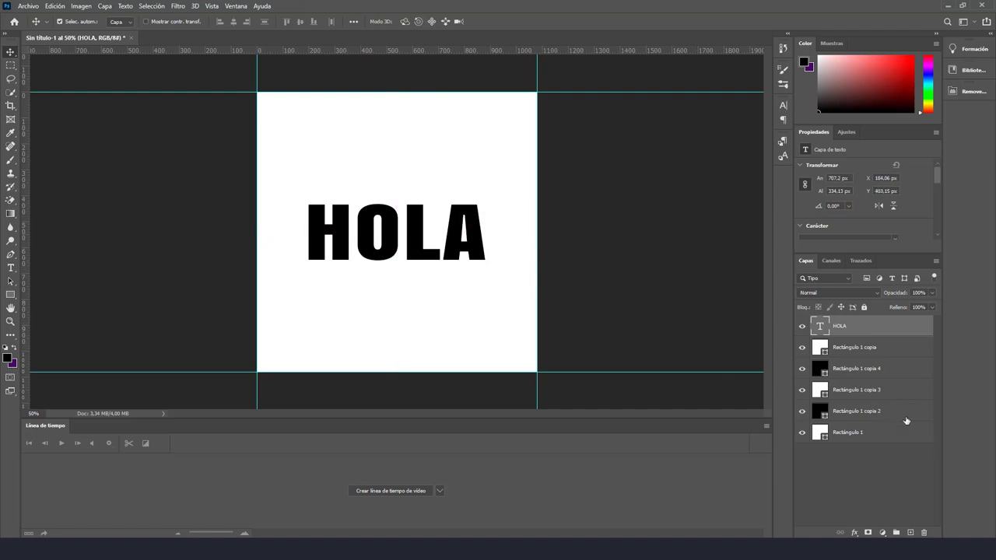
- Duplicate the HOLA layer and place the copy above the visible black rectangle
drag(844, 329, 854, 417)
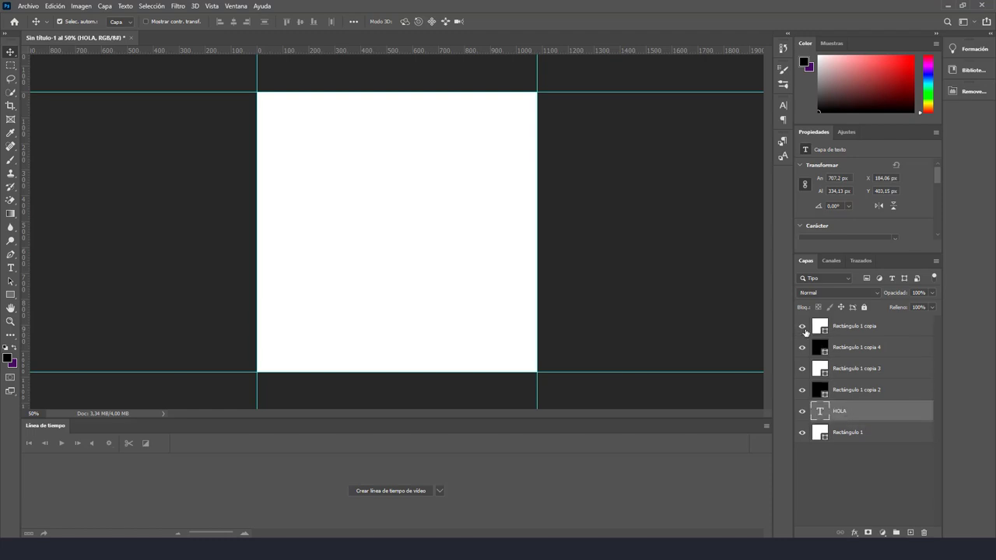
drag(804, 330, 802, 390)
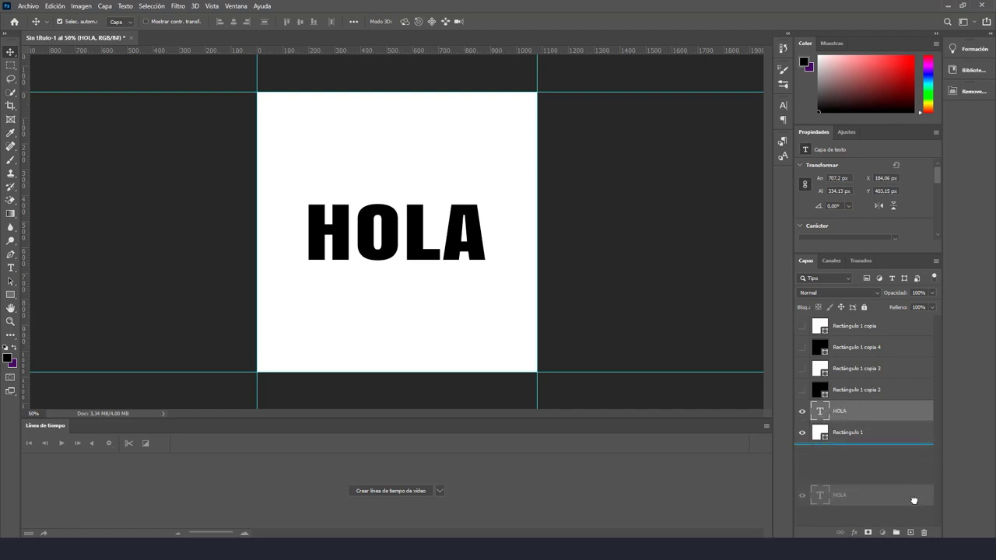
drag(846, 420, 910, 532)
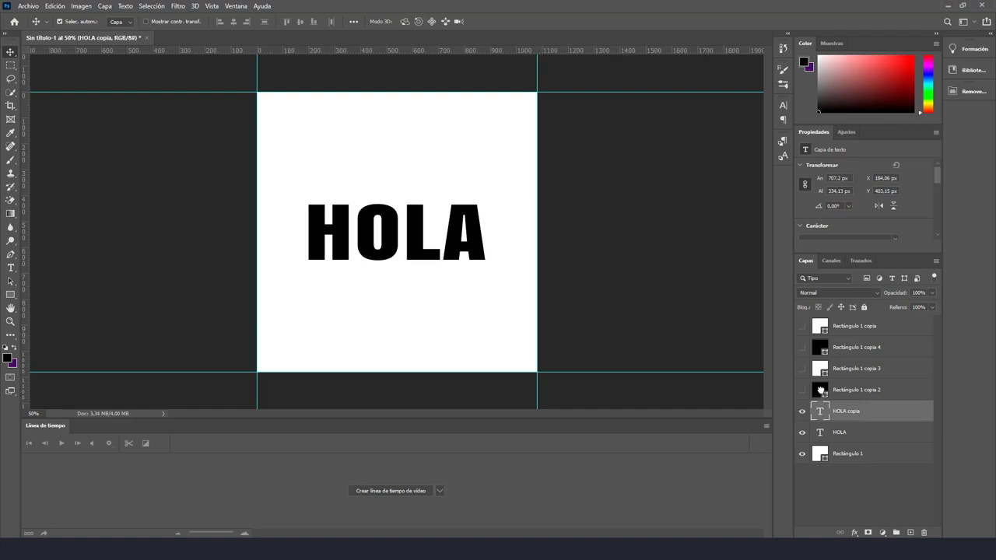
drag(820, 417, 820, 393)
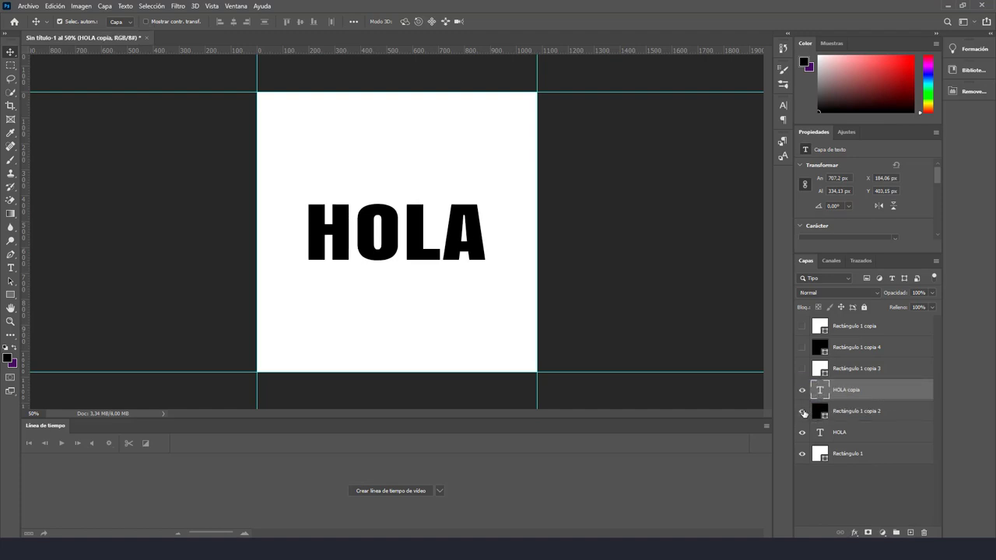
click(803, 411)
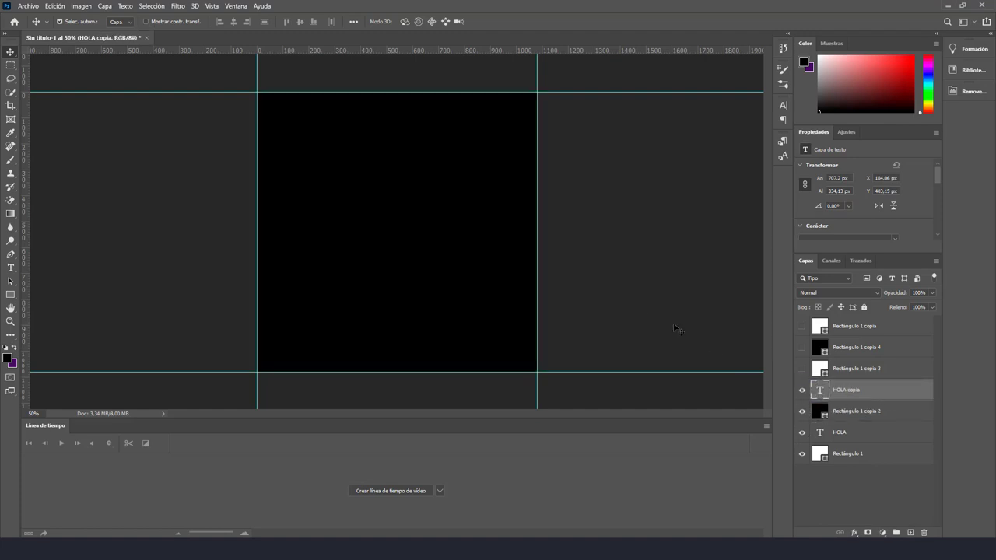
- Change the HOLA copy's colour to white (ffffff) and its text to 'ESTO'
double_click(819, 388)
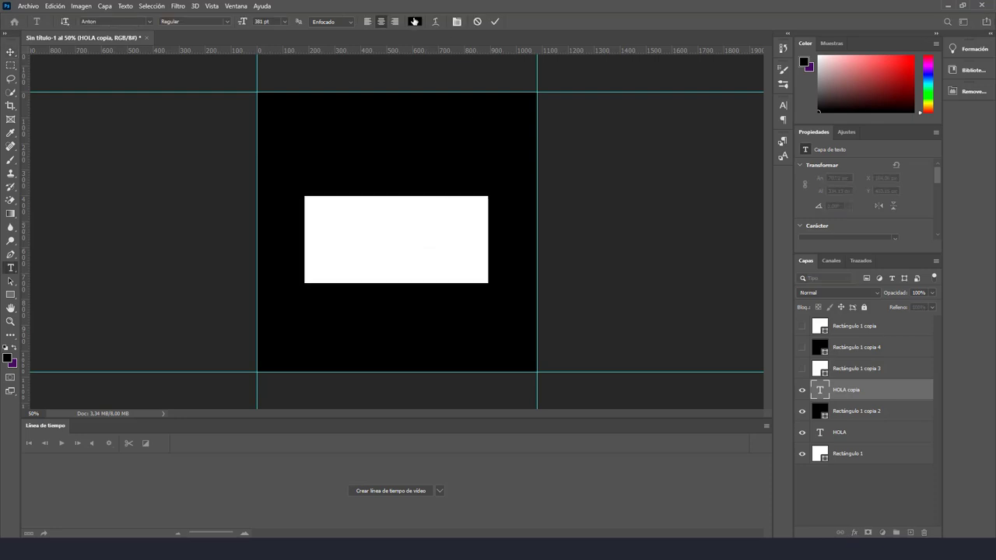
click(414, 21)
click(582, 246)
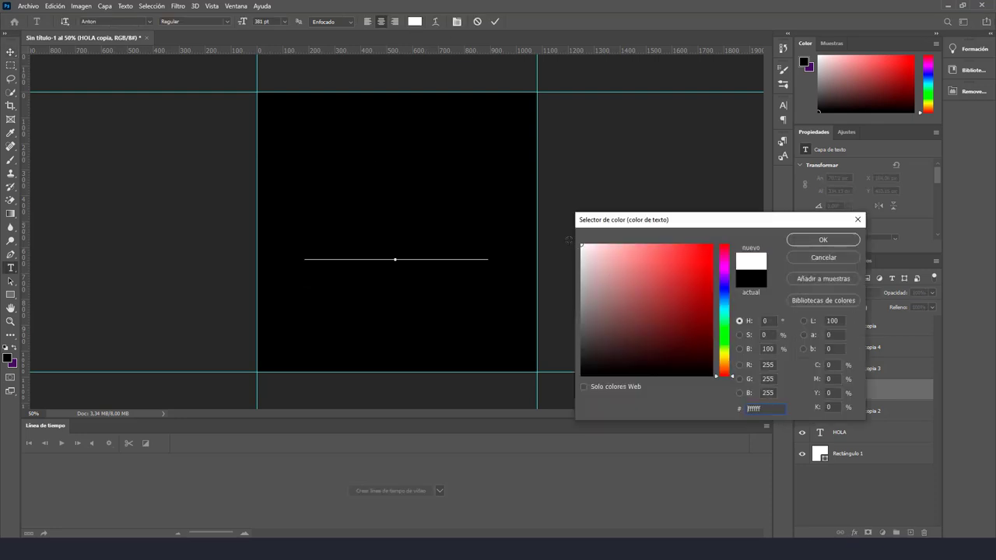
click(801, 242)
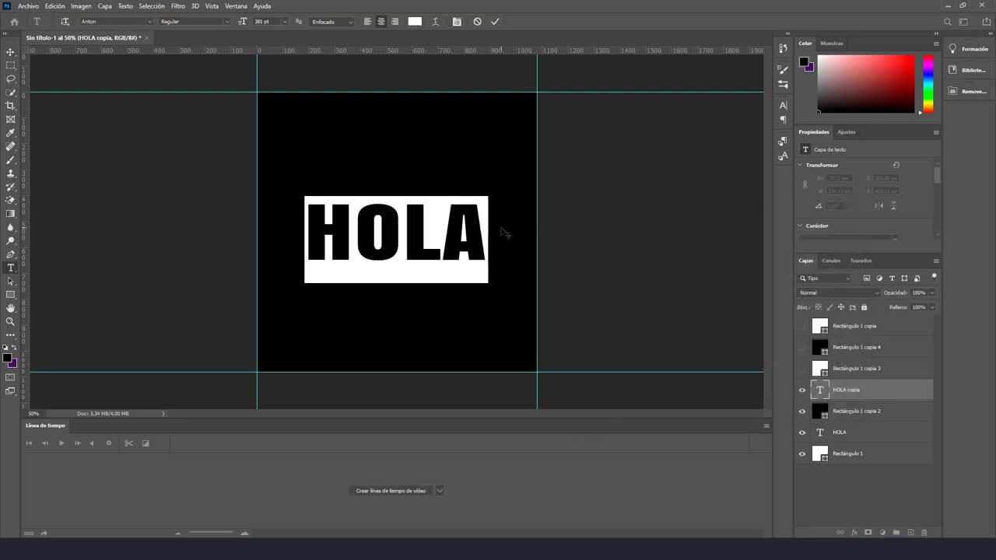
text(es)
key(BackSpace)
key(BackSpace)
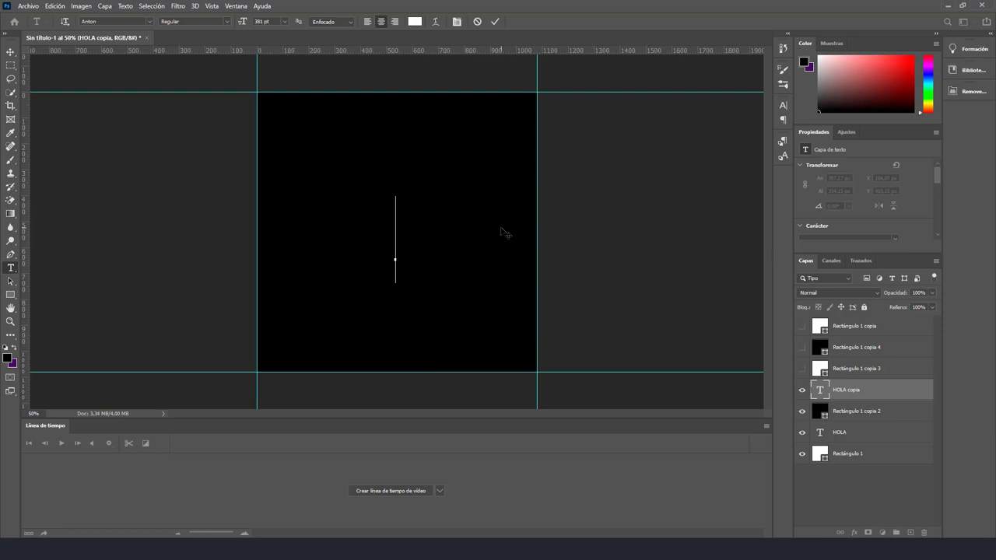
text(ESTO)
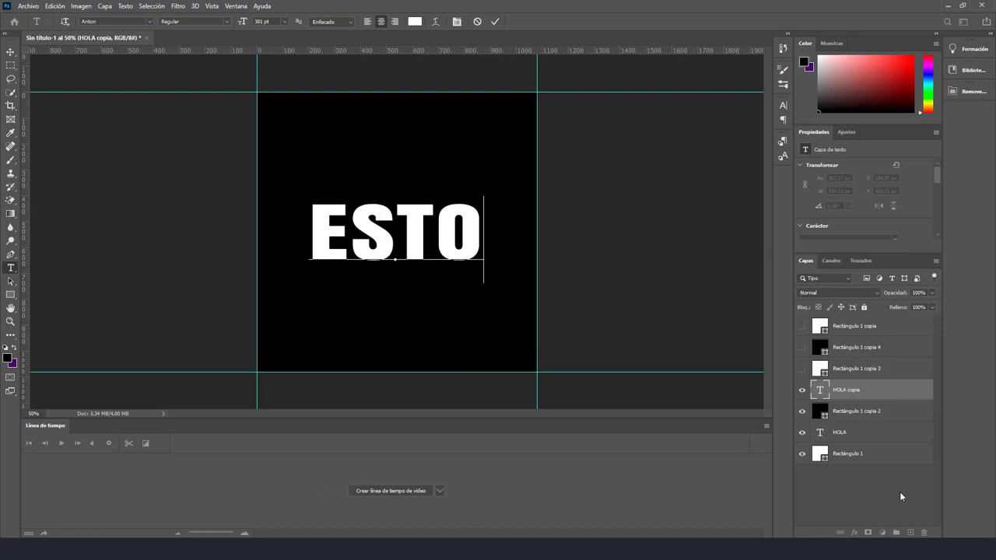
click(899, 492)
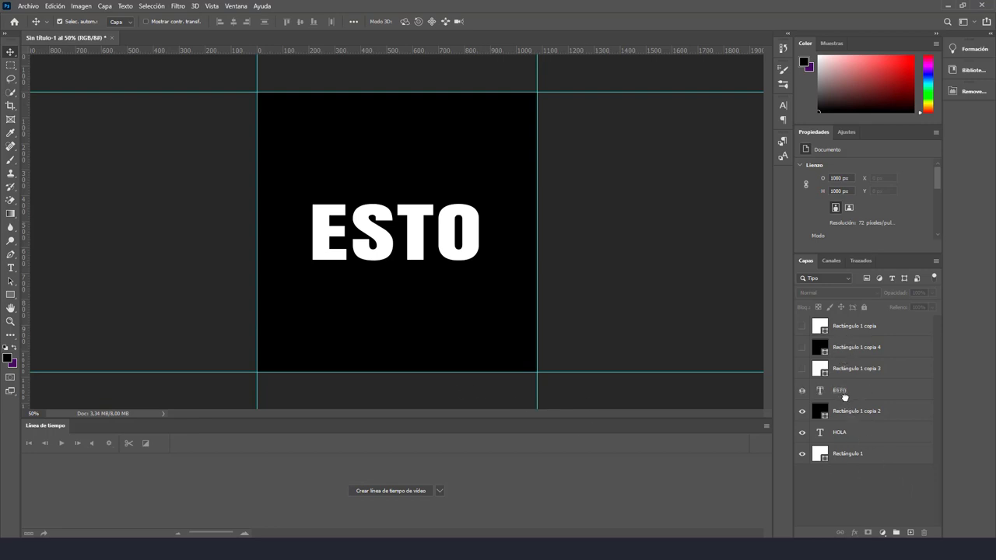
- Duplicate ESTO and HOLA, move the copies up the stack and adjust layer visibility
drag(841, 394, 910, 532)
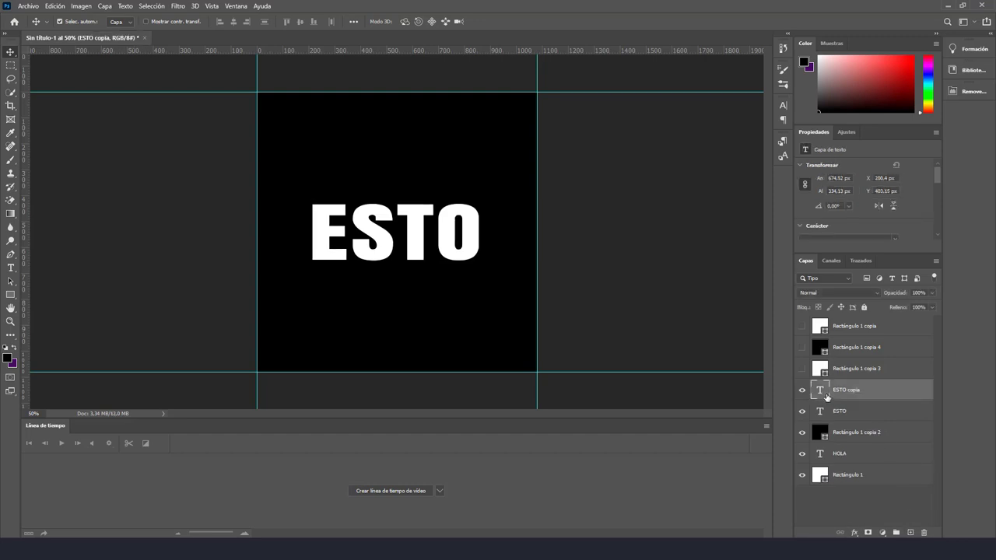
drag(823, 393, 828, 343)
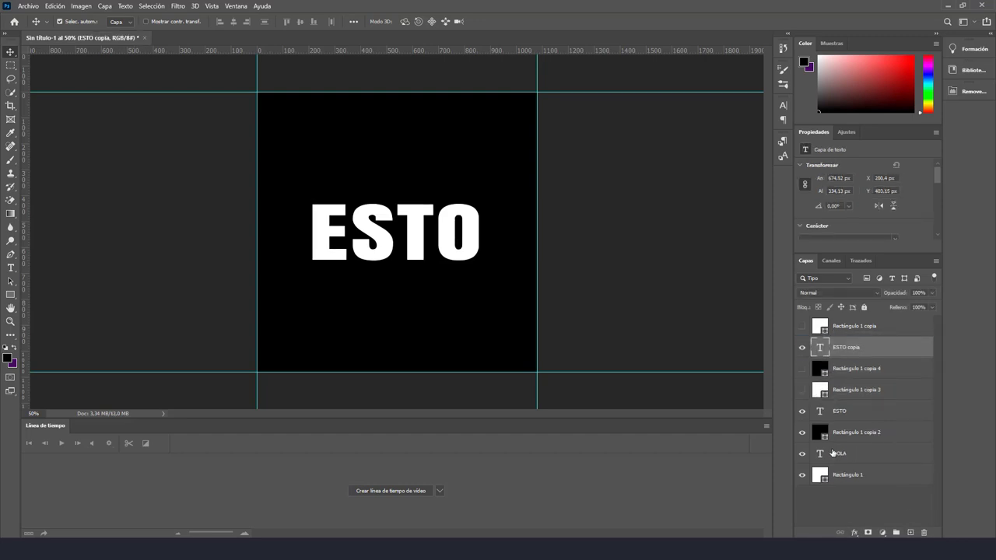
click(833, 453)
drag(826, 455, 819, 454)
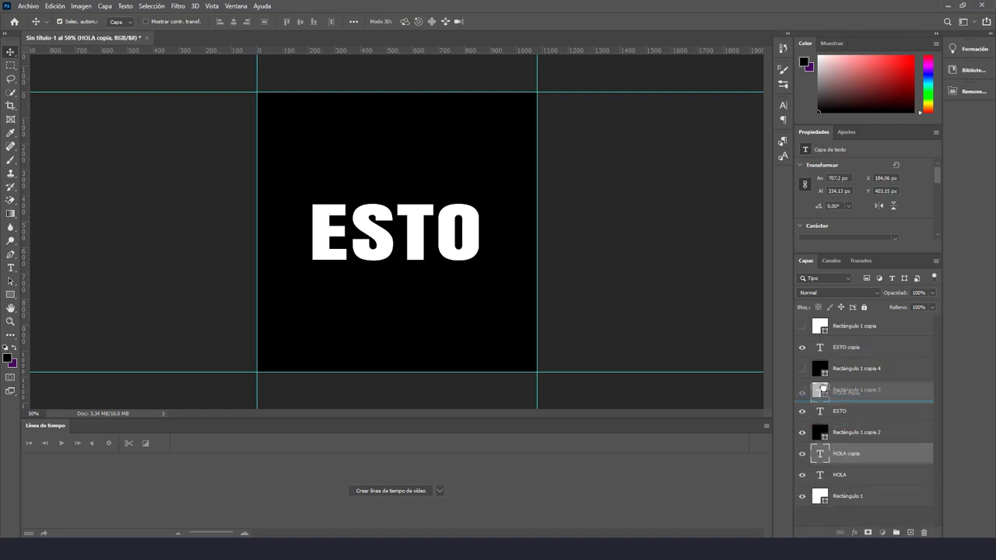
mouse_move(819, 454)
mouse_down()
mouse_move(829, 391)
mouse_move(897, 534)
mouse_move(910, 532)
mouse_up()
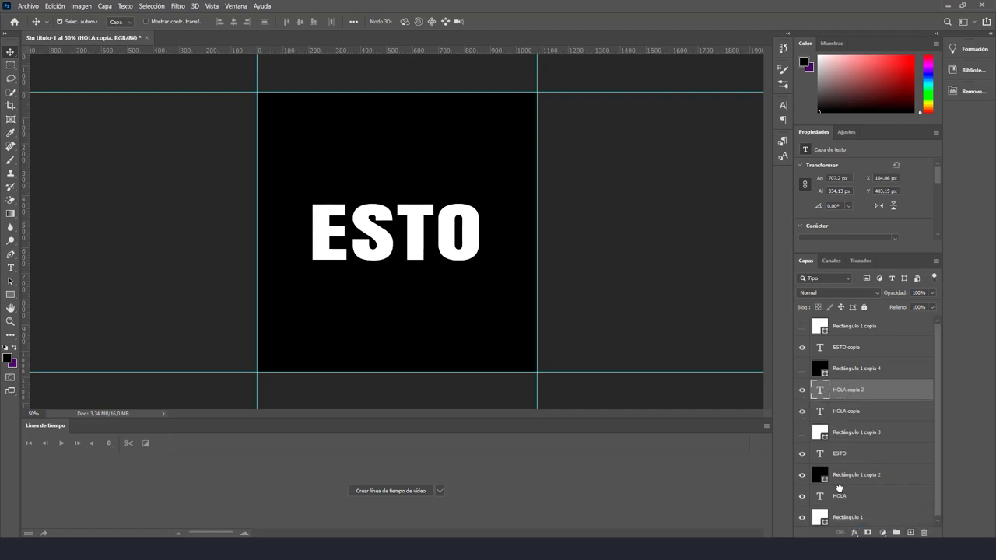
drag(822, 394, 834, 322)
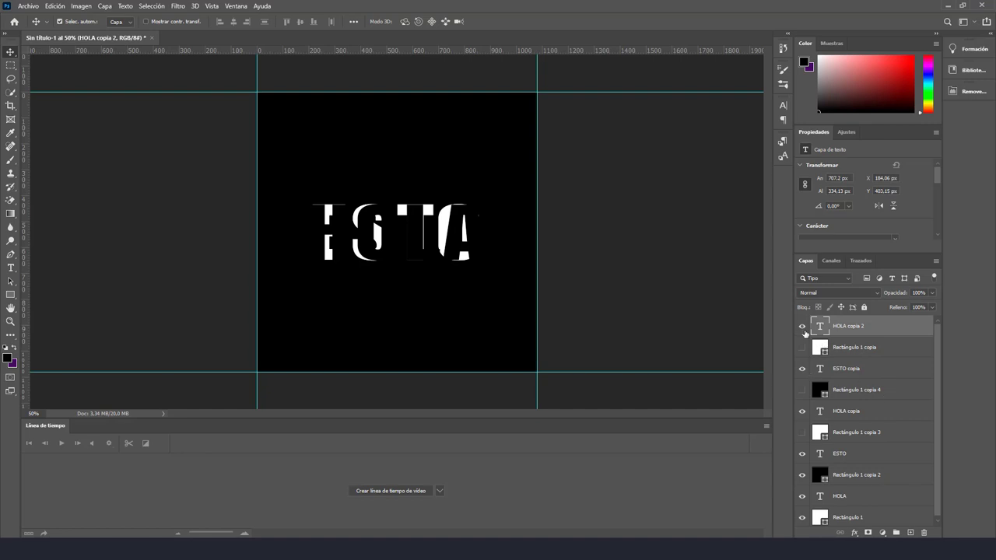
drag(802, 328, 802, 455)
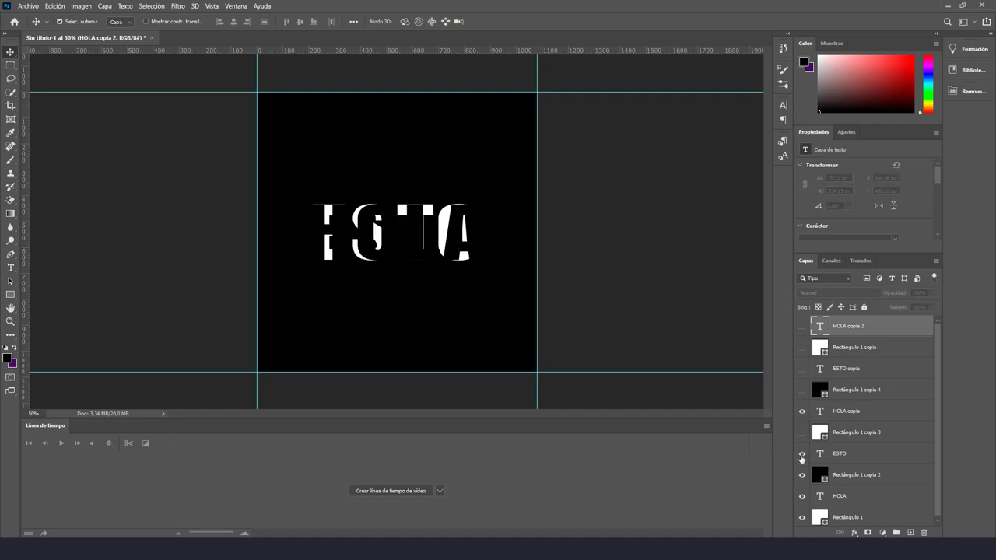
click(802, 432)
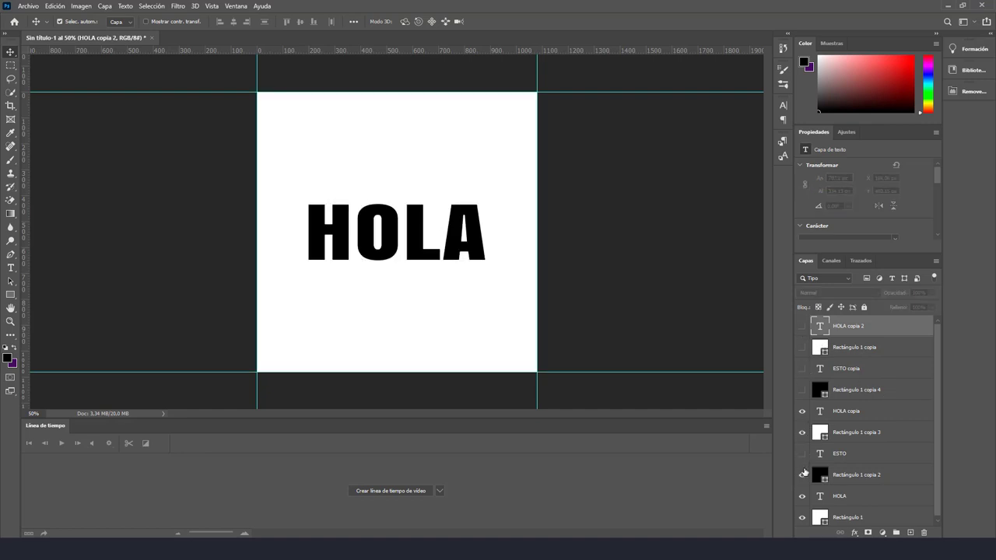
drag(802, 453, 802, 474)
- Change the HOLA copia text layer to read 'ES'
click(449, 251)
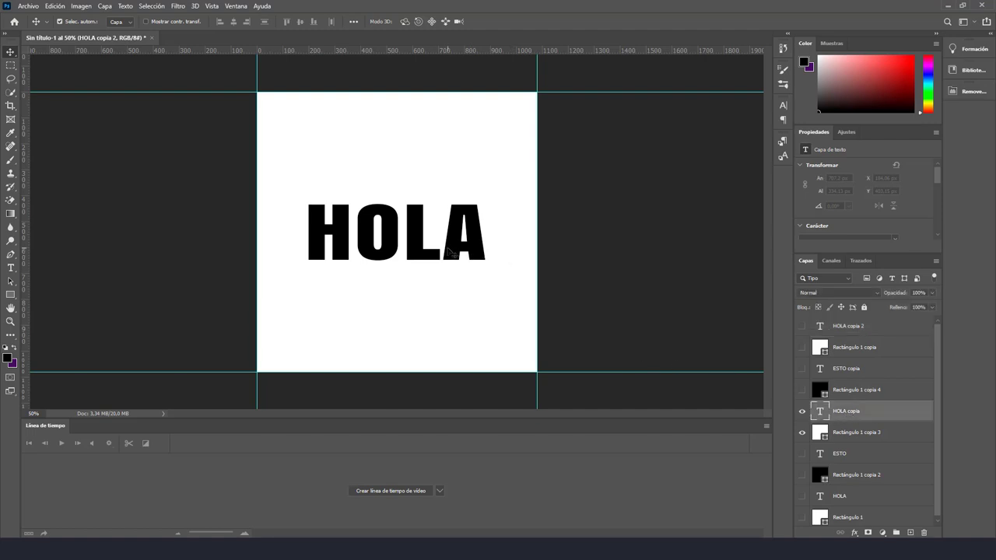
double_click(449, 251)
text(E)
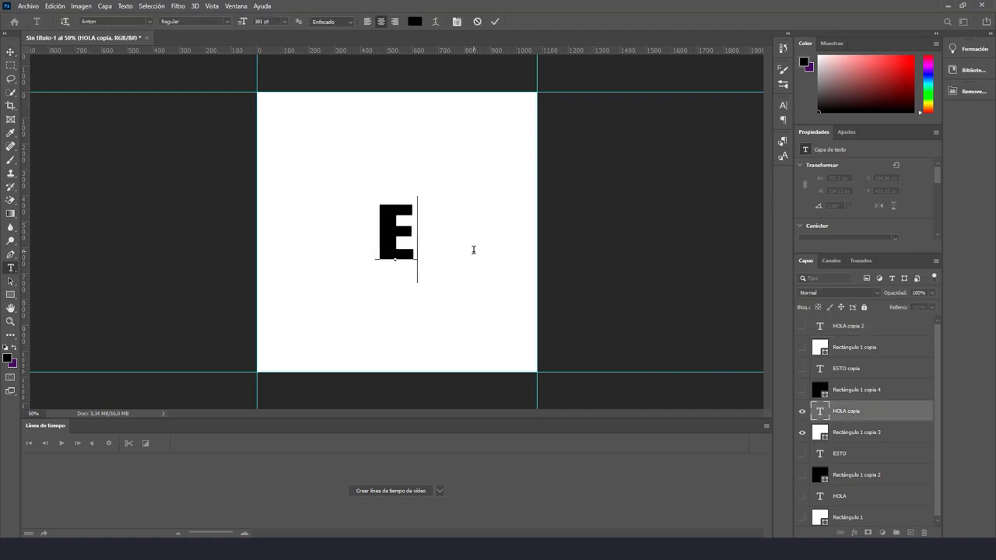
text(S)
click(495, 21)
key(v)
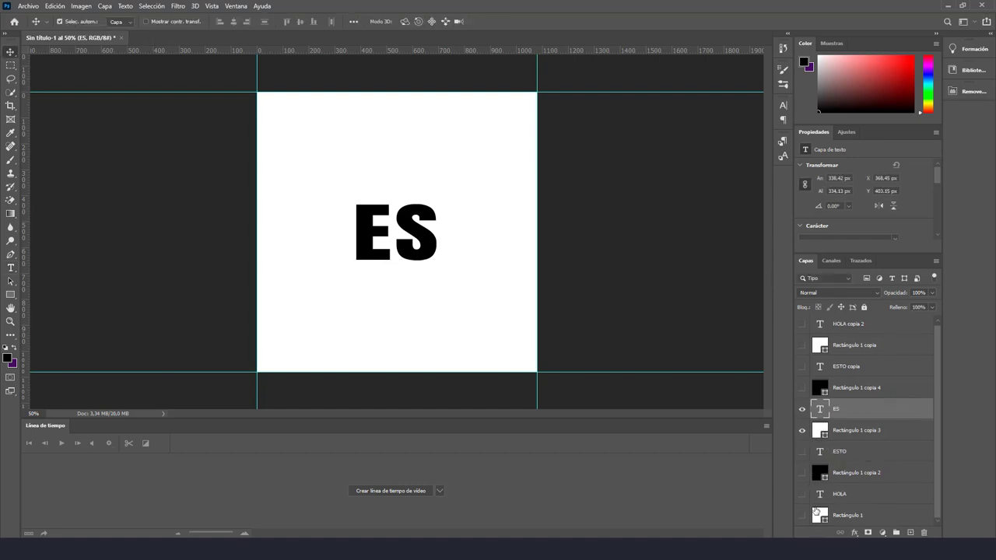
- Toggle layer visibility to preview the HOLA, ESTO and ES pages in order
click(802, 408)
click(801, 430)
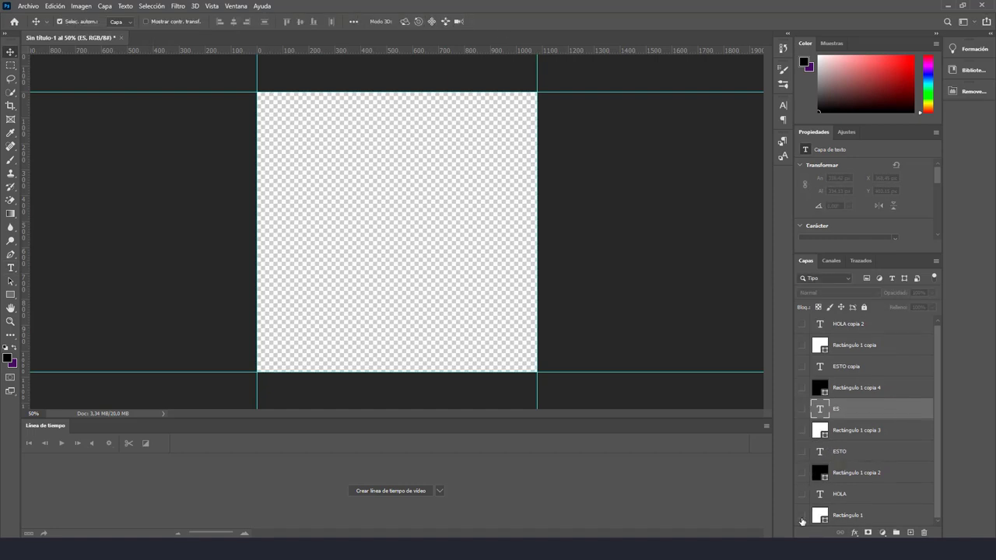
click(801, 514)
click(802, 494)
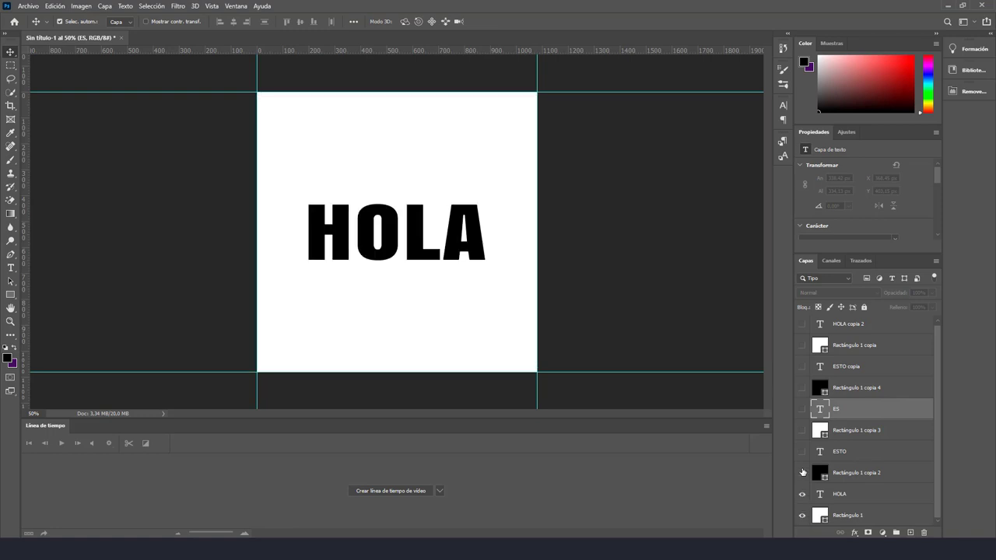
click(802, 472)
click(802, 451)
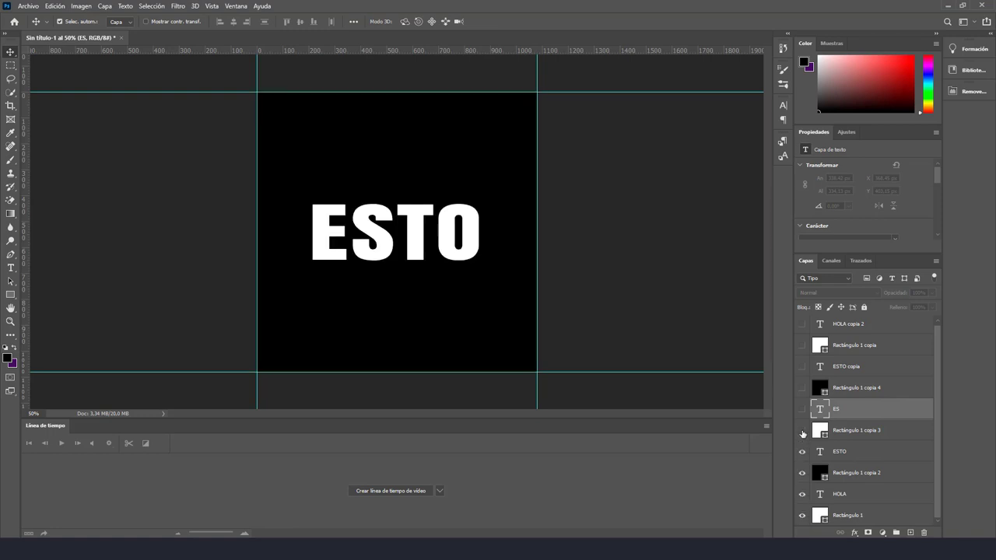
click(802, 431)
click(802, 409)
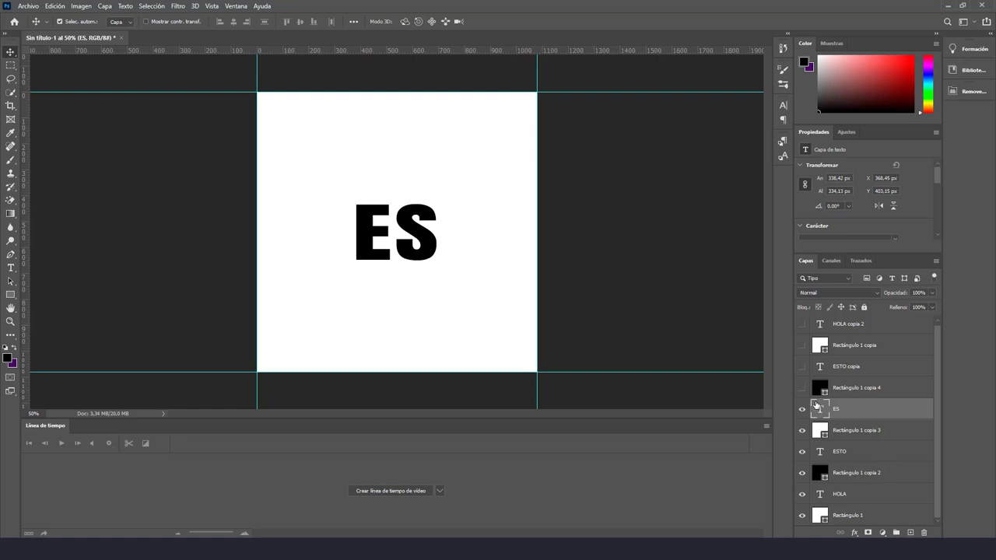
click(802, 387)
click(802, 366)
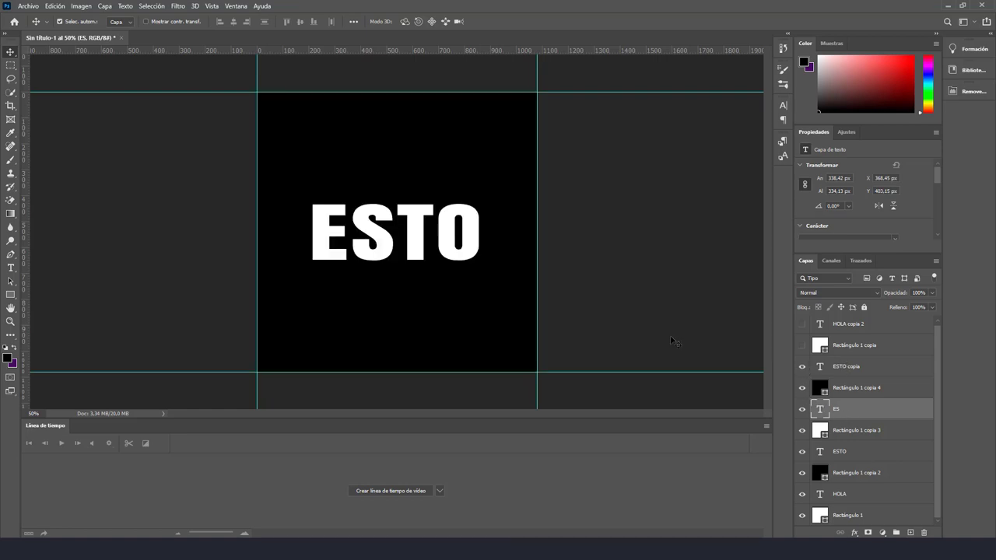
- Change ESTO copia to read 'UN' and HOLA copia 2 to read 'GIF'
double_click(420, 256)
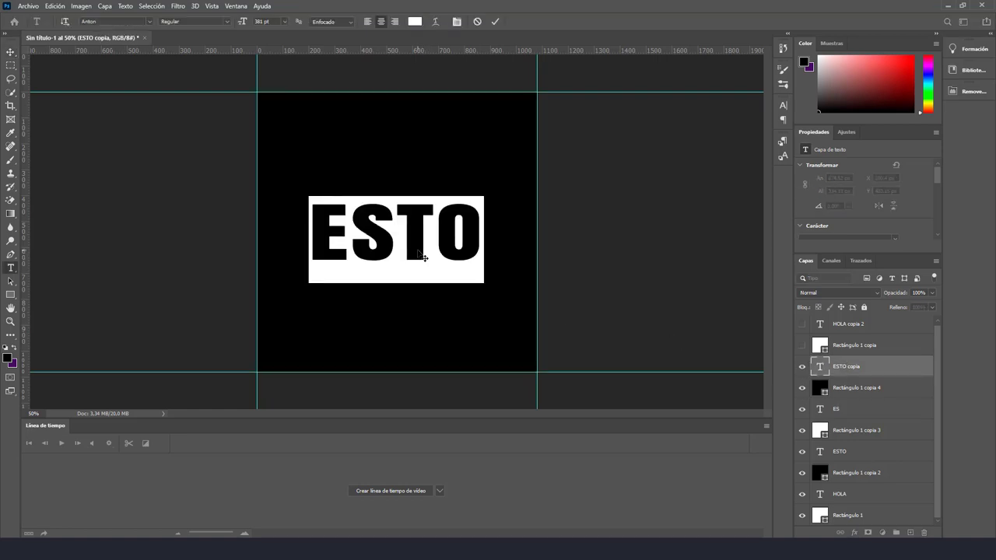
text(UN)
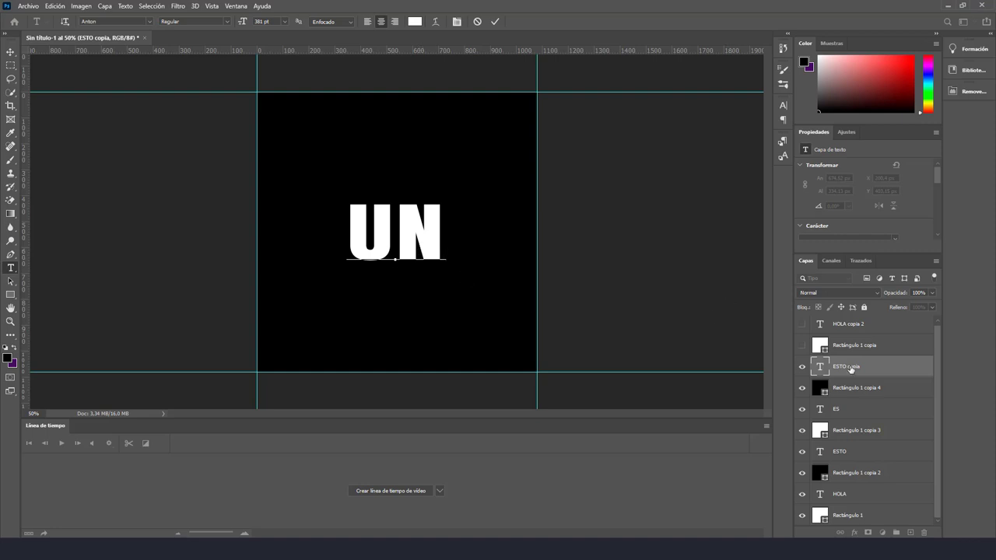
click(850, 345)
click(802, 344)
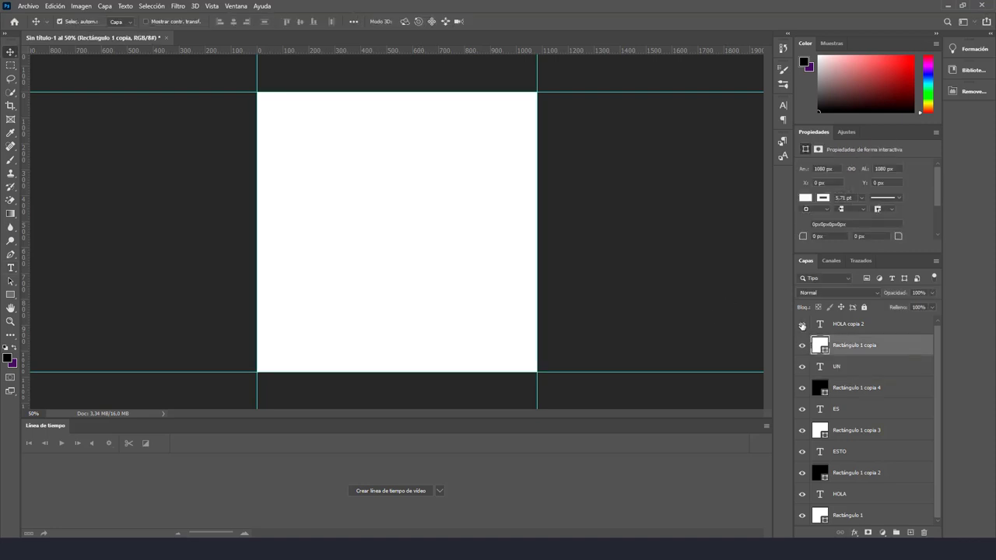
click(801, 325)
double_click(420, 231)
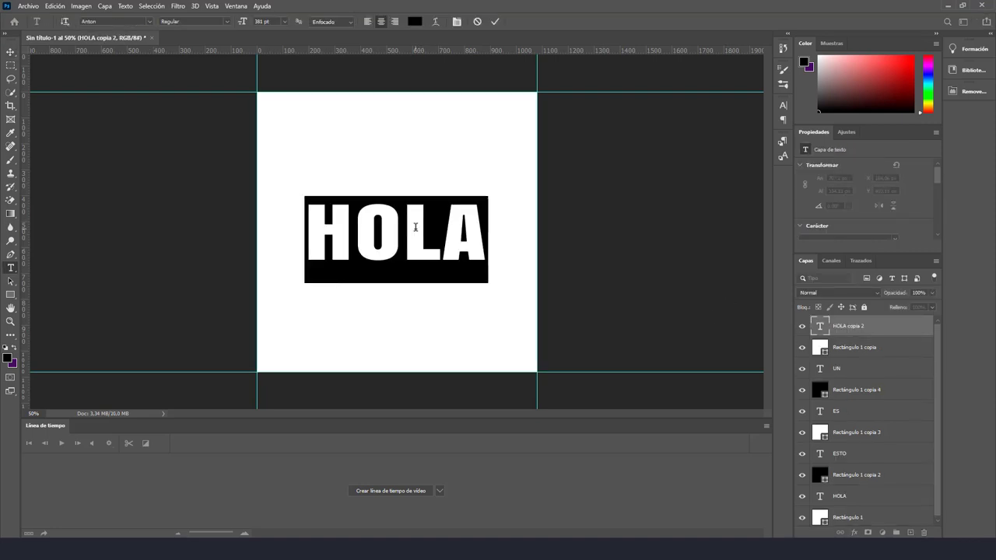
text(GIF)
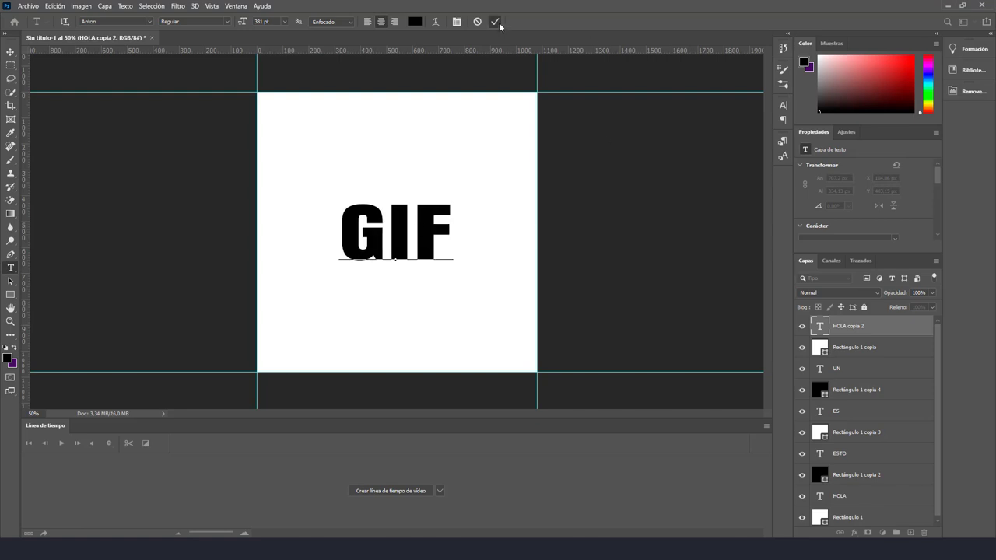
click(498, 23)
- Commit the GIF text edit and return to the Move tool with V
key(v)
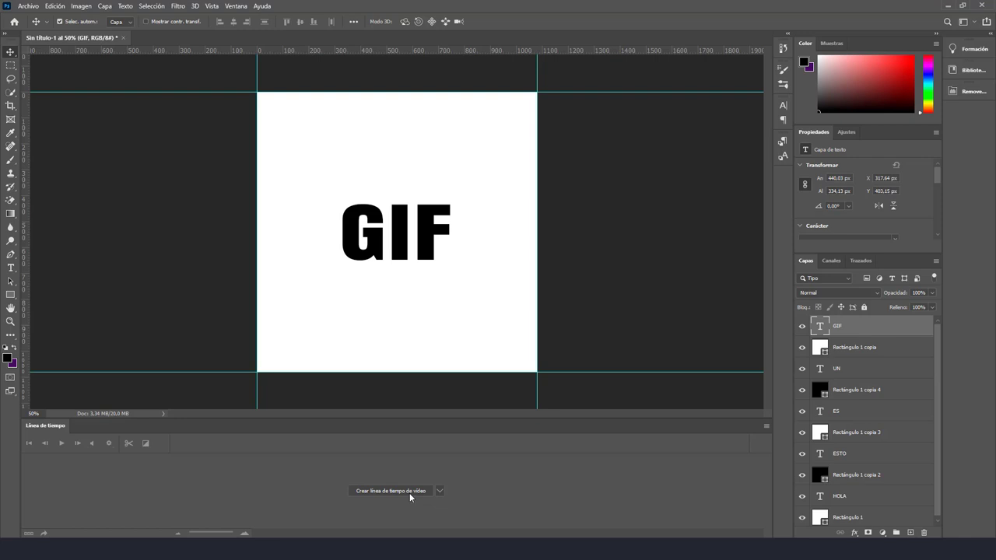
- Create a video timeline and trim Rectángulo 1, HOLA, Rectángulo 1 copia 2 and ESTO to one second
click(407, 491)
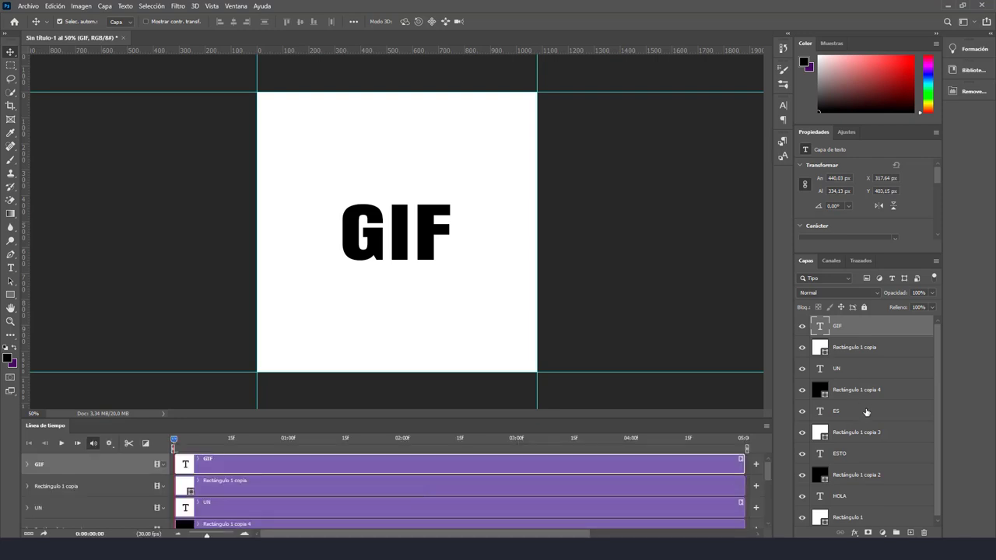
drag(767, 478, 772, 526)
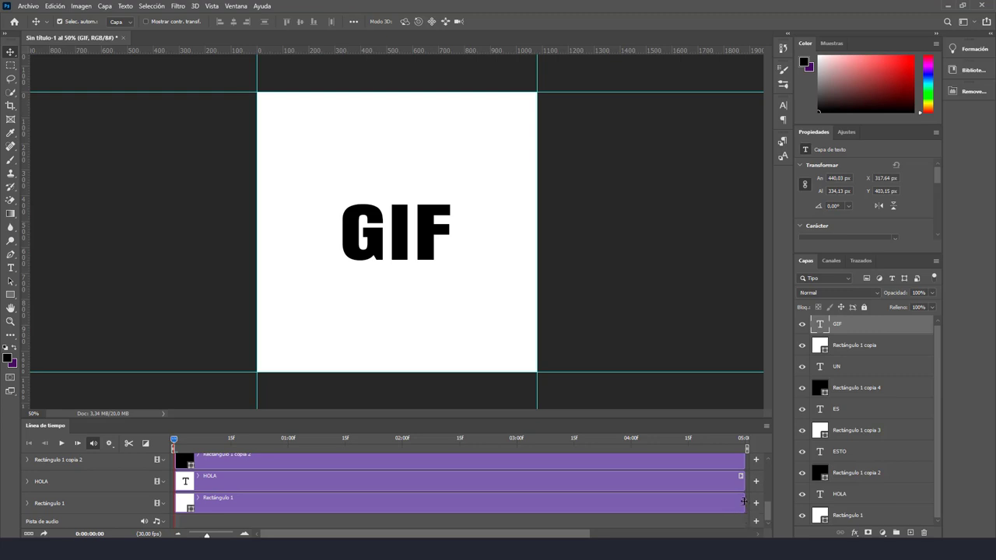
drag(743, 502, 287, 495)
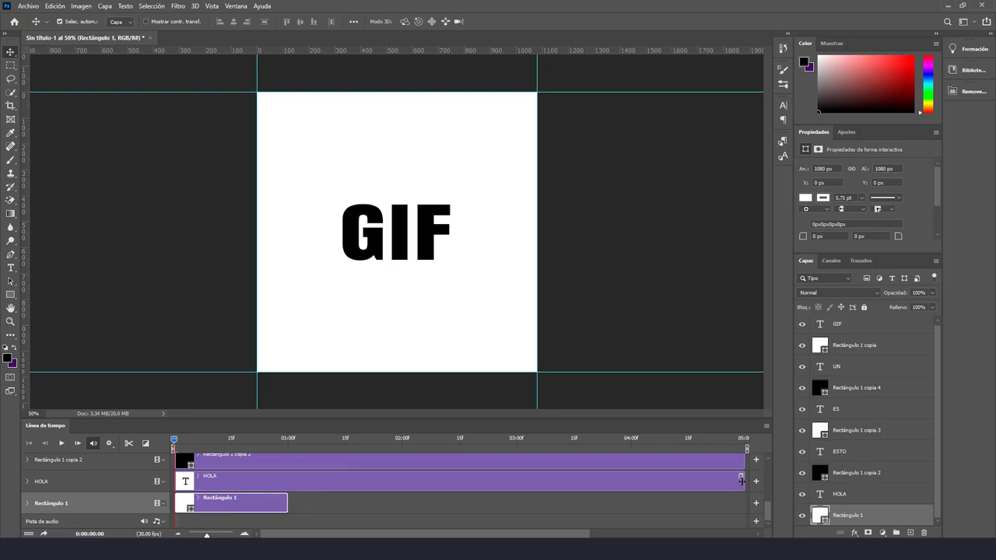
drag(741, 481, 287, 489)
drag(743, 465, 287, 463)
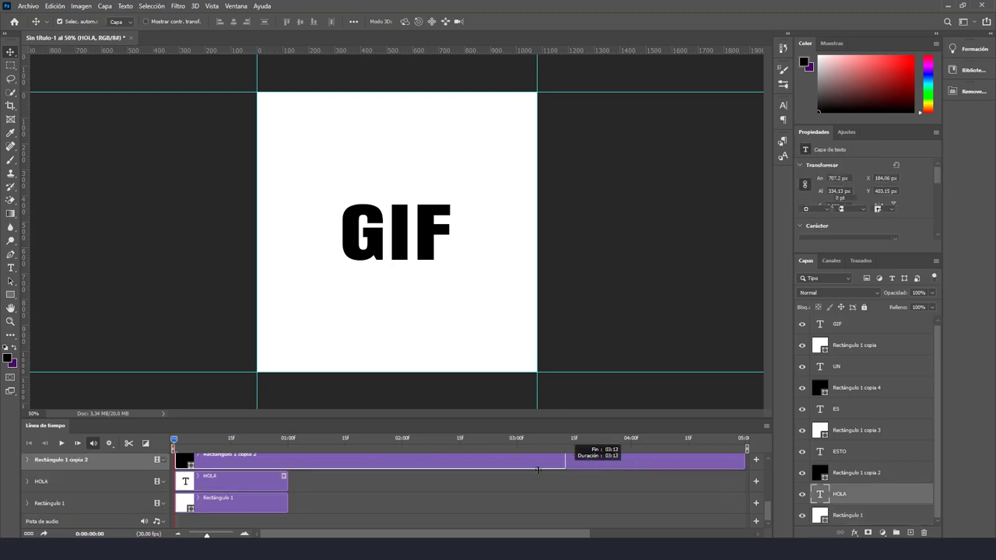
scroll(345, 473, up, 1)
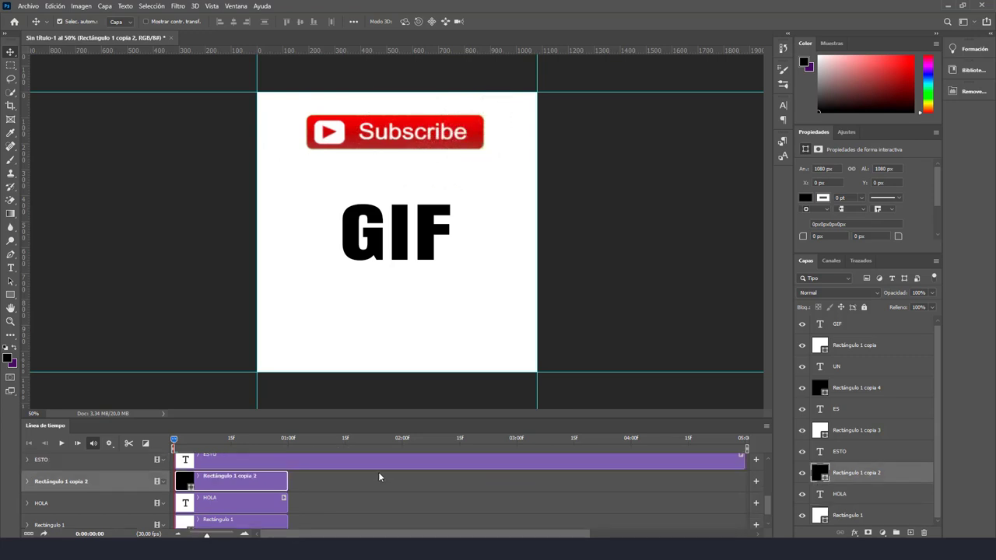
scroll(380, 475, up, 1)
drag(743, 480, 287, 481)
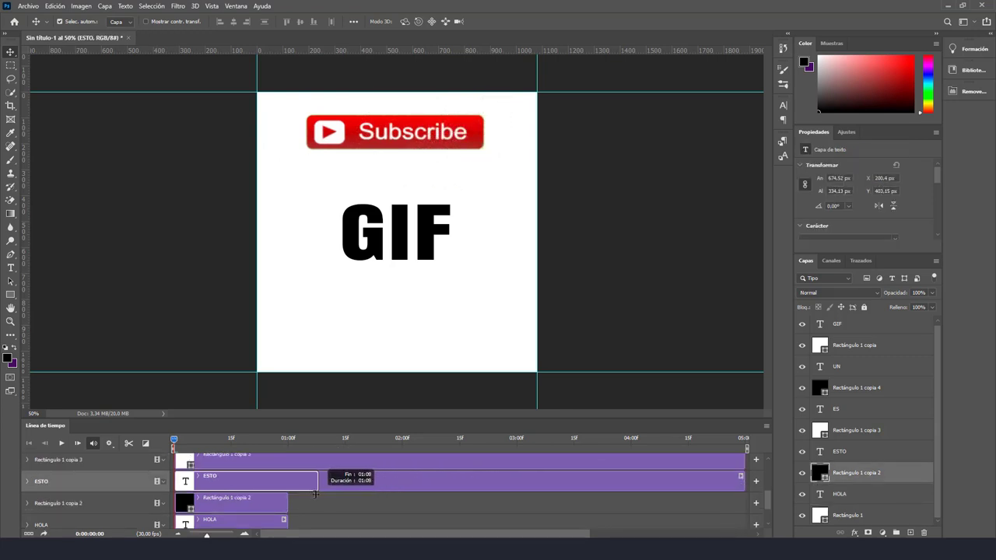
- Trim the Rectángulo 1 copia 3, ES, copia 4, UN, copia and GIF clips to one second
scroll(730, 472, up, 2)
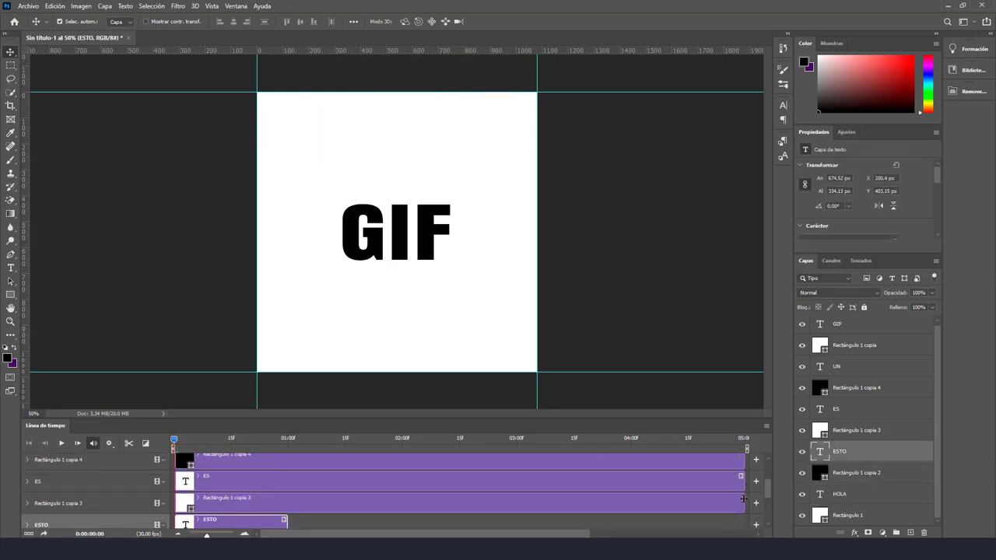
drag(743, 499, 287, 500)
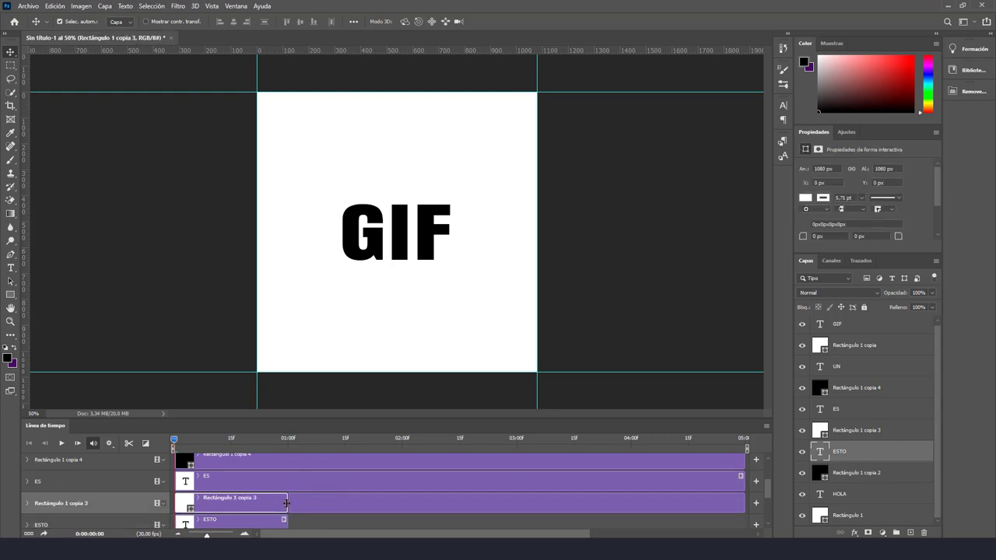
drag(743, 486, 290, 488)
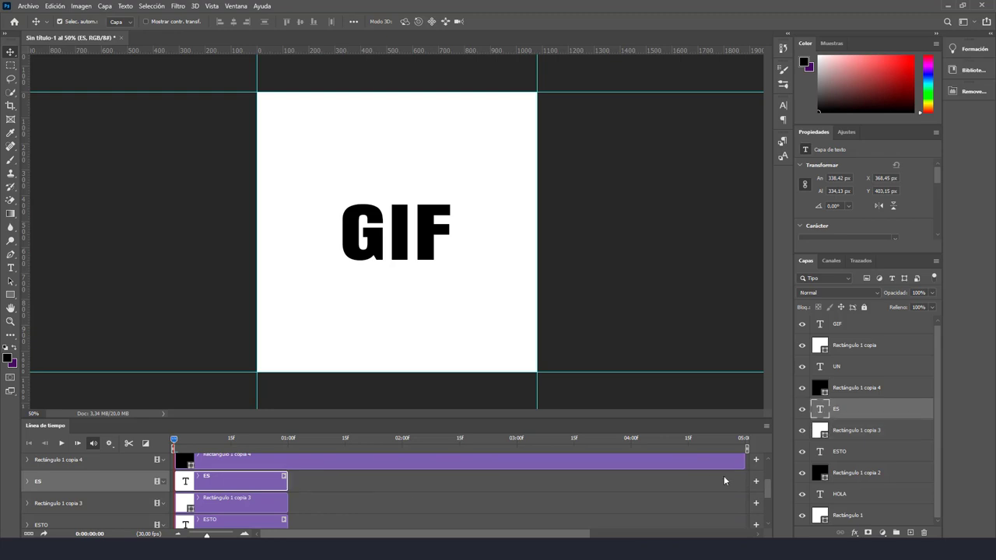
scroll(723, 476, up, 1)
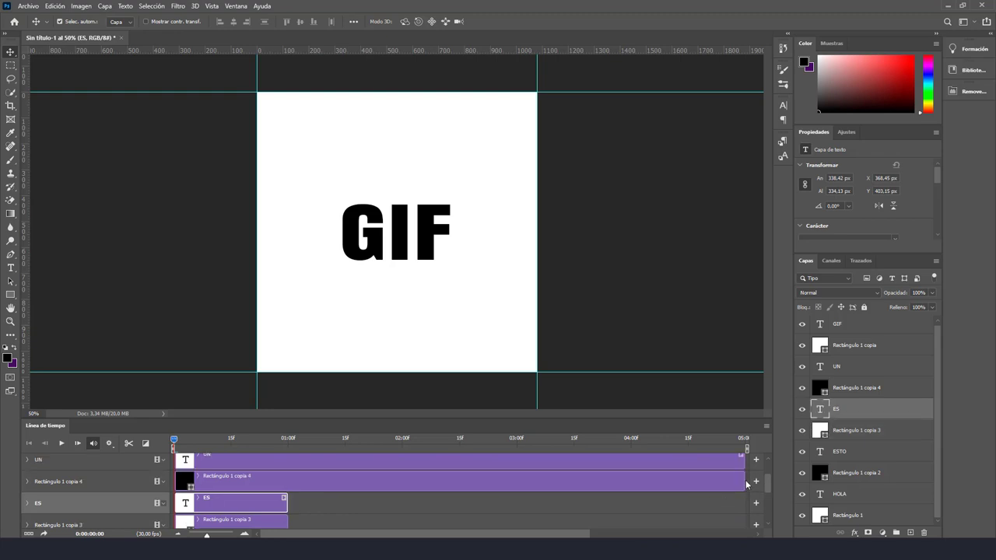
click(745, 484)
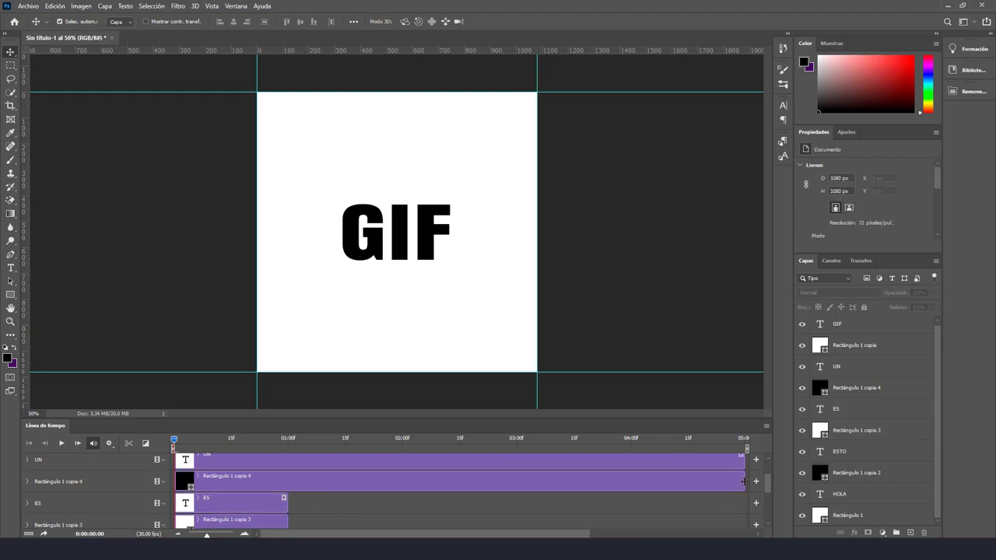
drag(743, 481, 287, 483)
scroll(720, 483, up, 1)
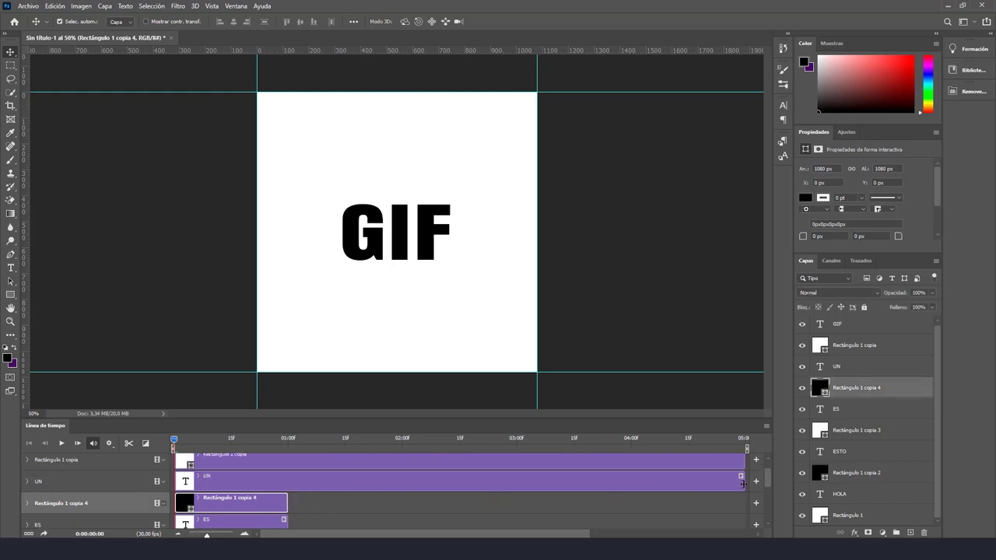
drag(743, 483, 287, 501)
scroll(734, 492, up, 1)
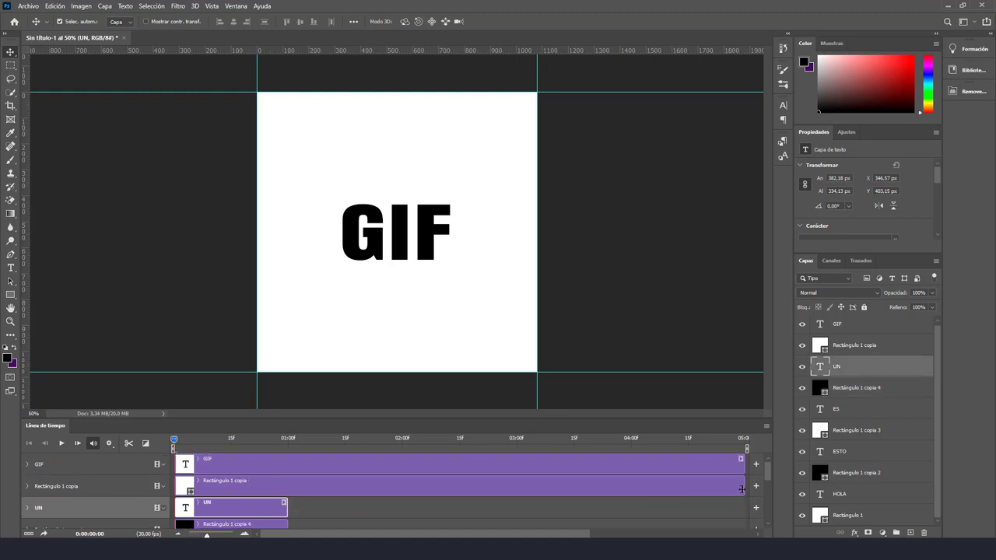
drag(743, 489, 287, 495)
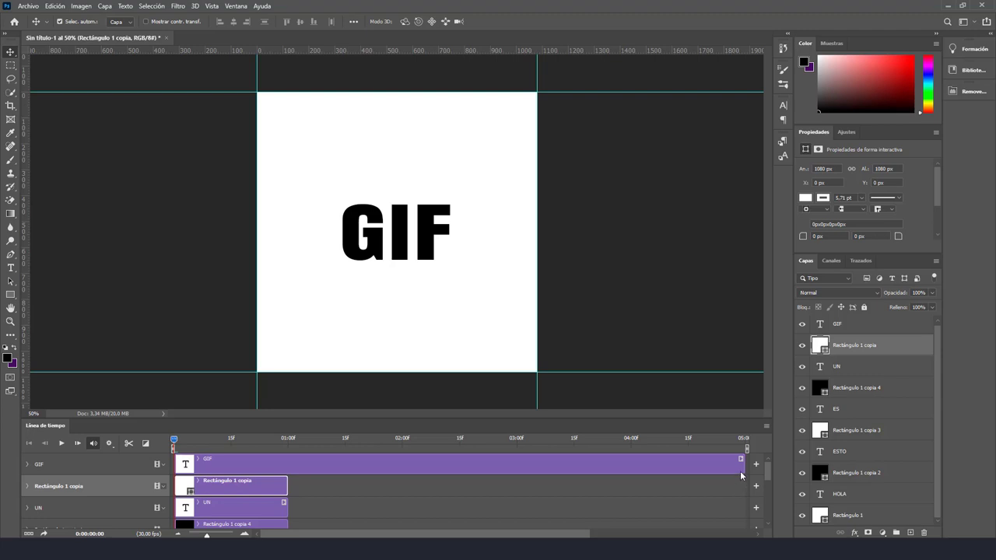
drag(742, 469, 288, 482)
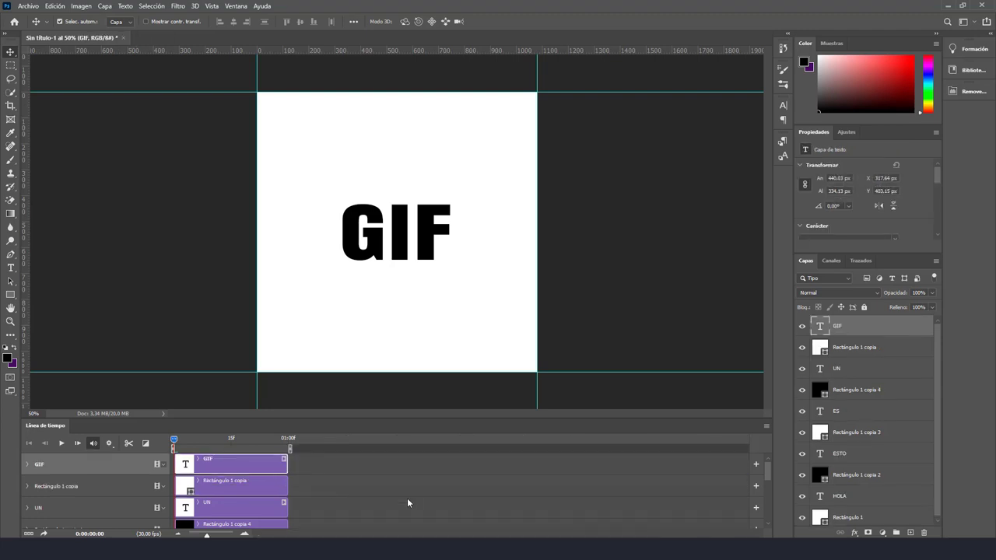
scroll(413, 503, down, 1)
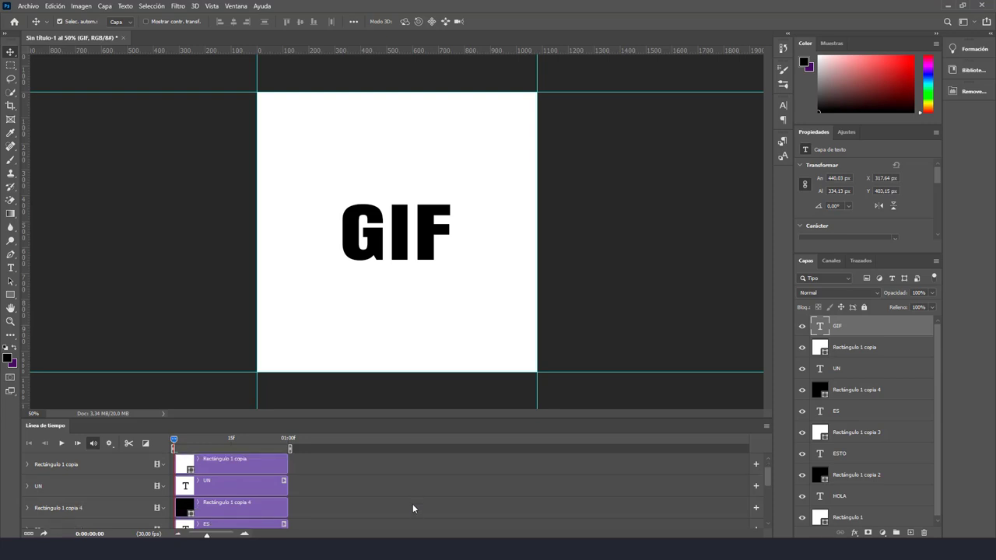
scroll(413, 504, down, 1)
scroll(413, 504, down, 1)
scroll(413, 503, down, 1)
scroll(408, 514, down, 3)
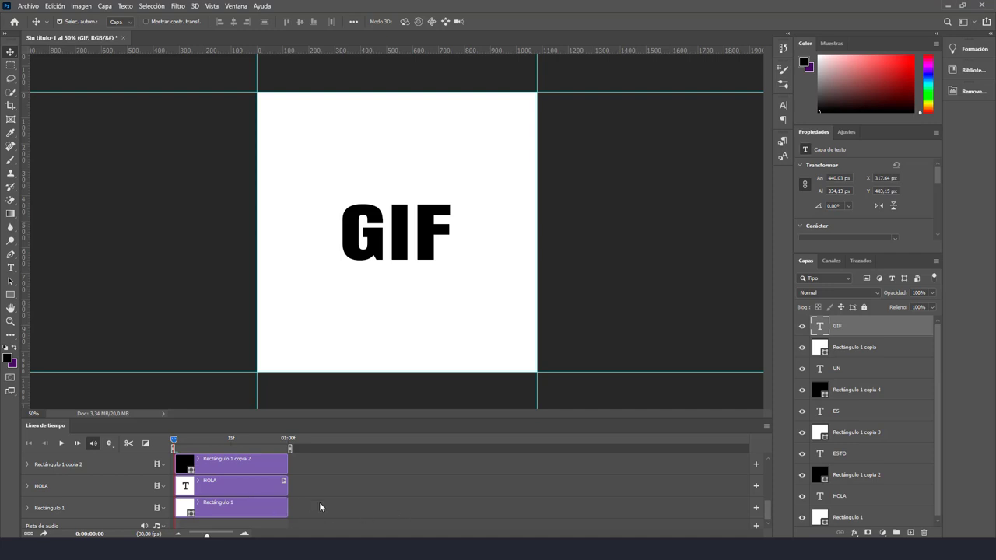
scroll(273, 499, up, 1)
scroll(274, 502, down, 1)
scroll(941, 419, down, 1)
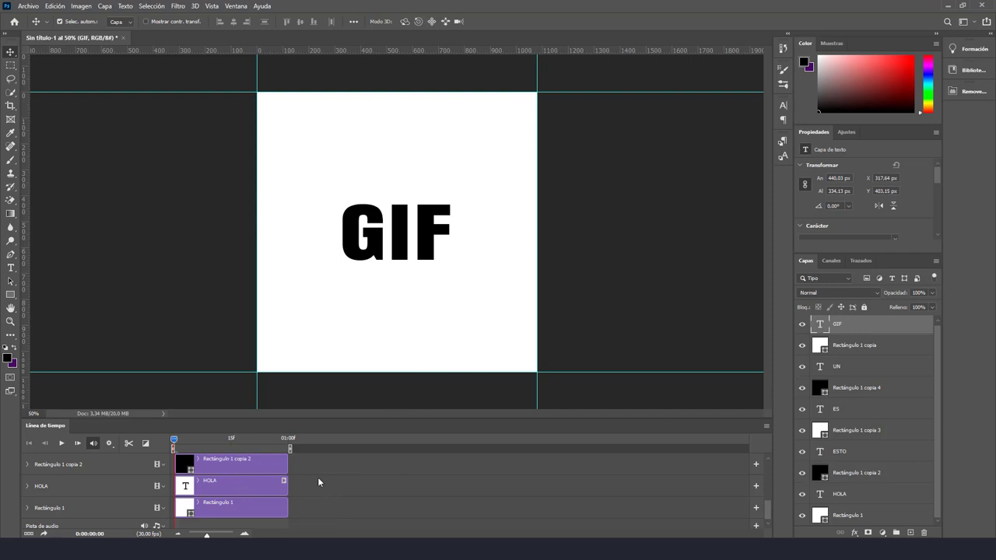
- Sequence the ESTO and ES clips and their squares after HOLA and Rectángulo 1
drag(249, 469, 350, 504)
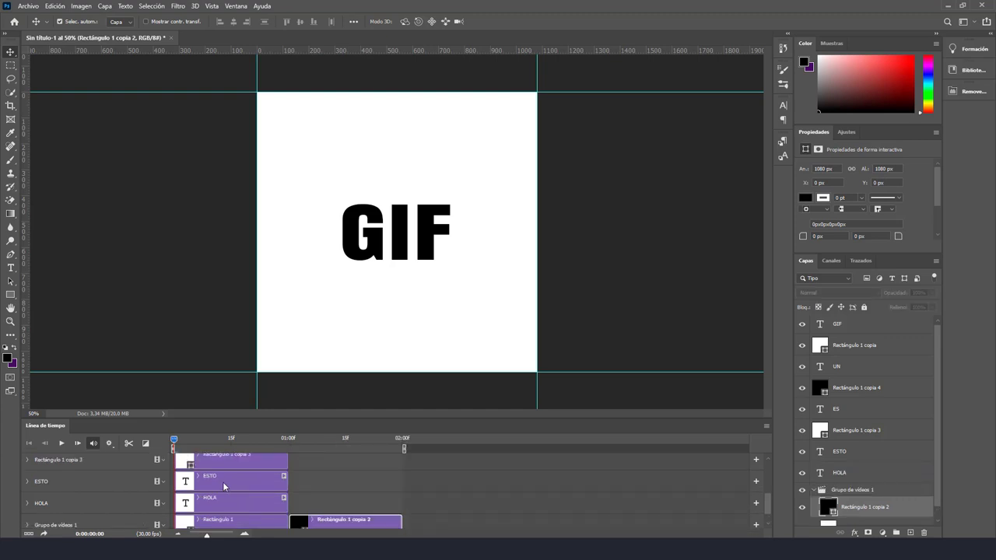
drag(224, 486, 373, 503)
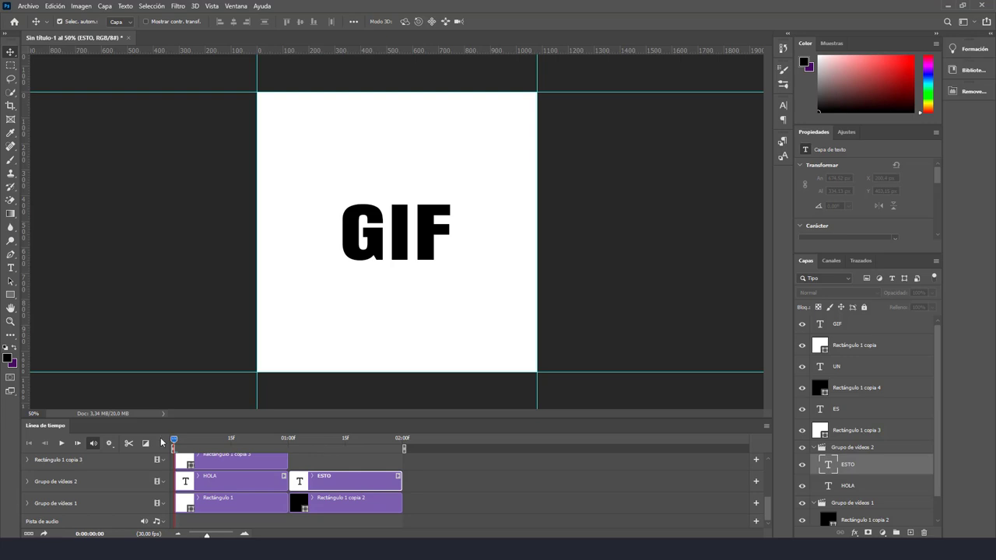
key(space)
scroll(258, 483, up, 2)
drag(243, 505, 469, 517)
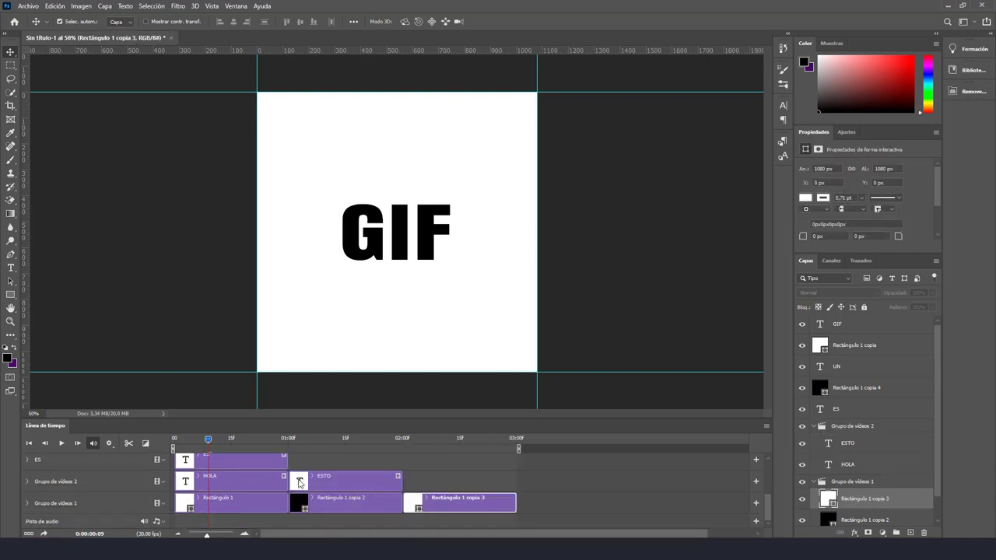
click(227, 488)
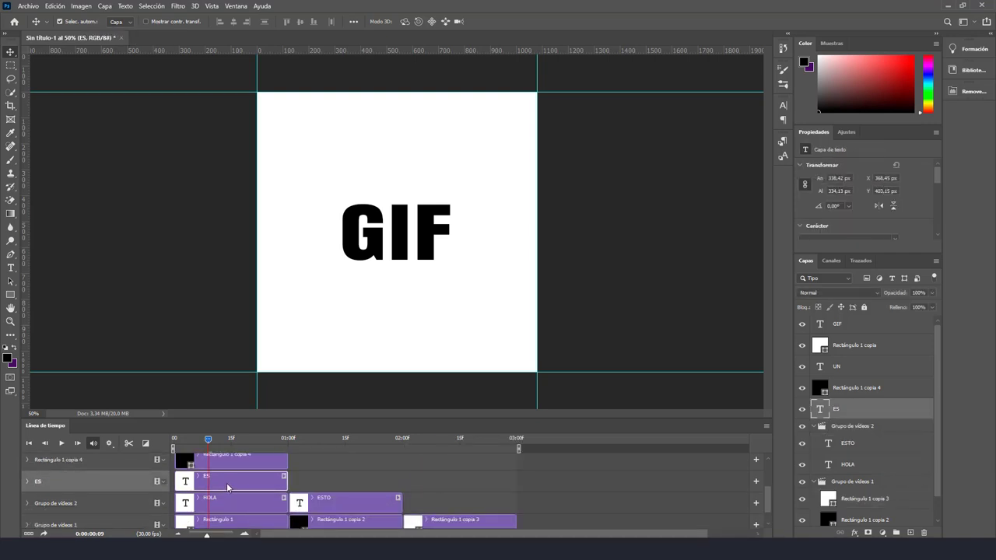
drag(227, 487, 456, 482)
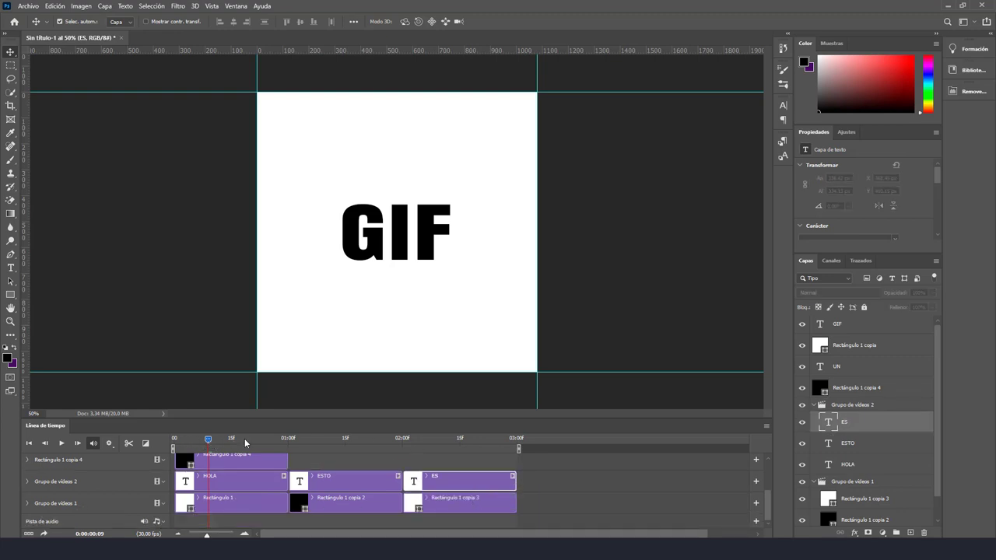
mouse_move(245, 442)
mouse_down()
mouse_move(289, 450)
mouse_move(258, 451)
mouse_up()
drag(206, 535, 204, 535)
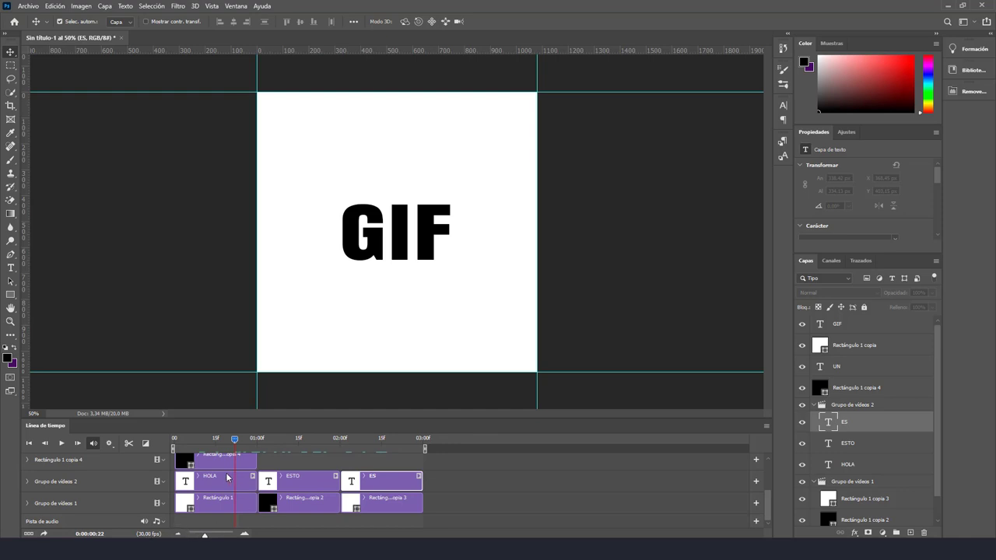
- Place the UN and GIF clips and Rectángulo 1 copia at the end, playhead back to 0
scroll(232, 480, up, 1)
mouse_move(219, 484)
mouse_down()
mouse_move(469, 510)
mouse_move(469, 520)
mouse_up()
scroll(211, 478, up, 1)
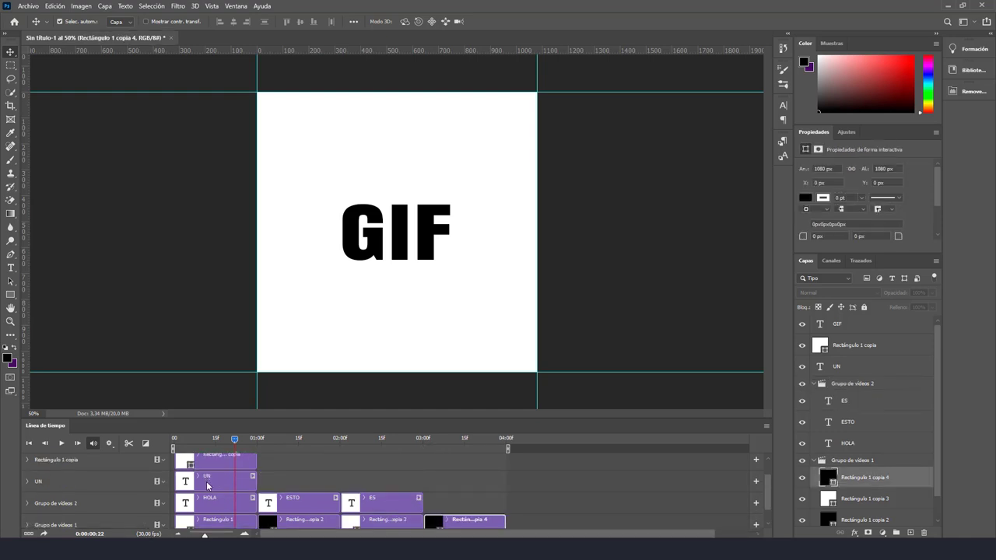
drag(211, 478, 500, 481)
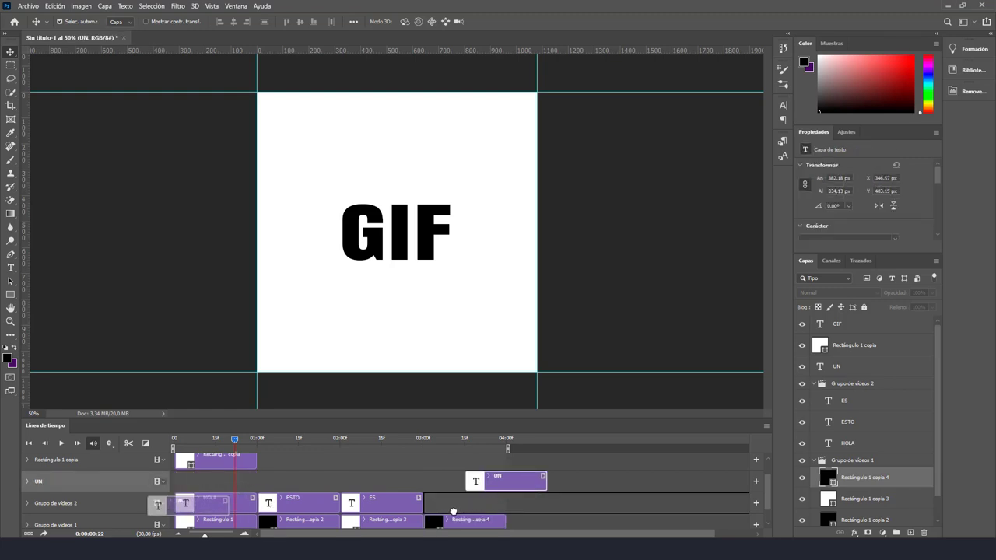
drag(453, 511, 455, 507)
scroll(219, 491, up, 1)
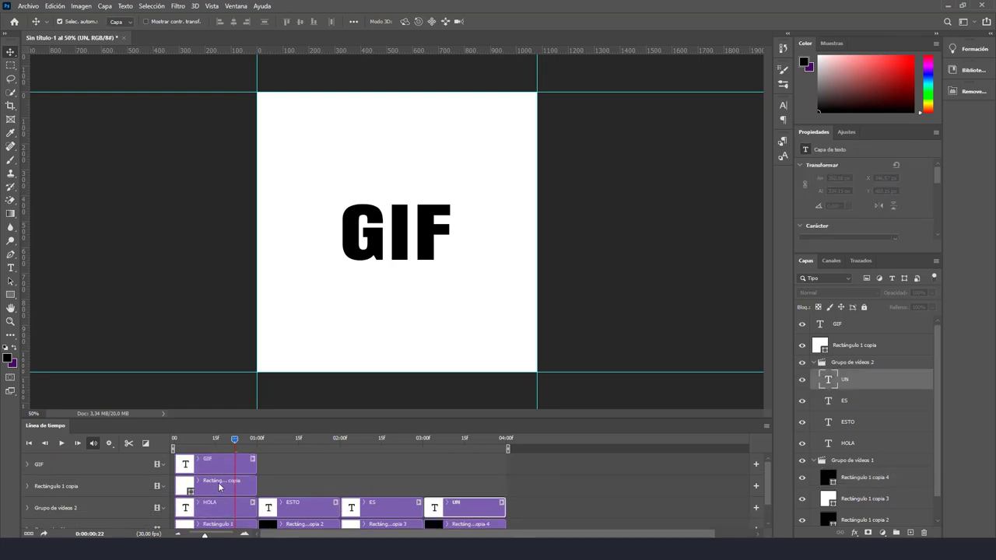
drag(219, 487, 555, 520)
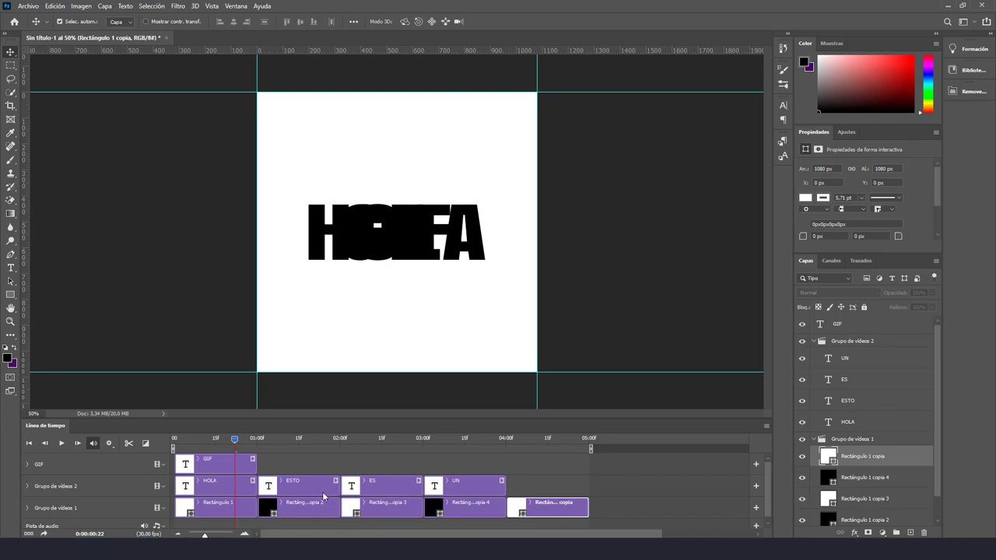
drag(211, 465, 537, 487)
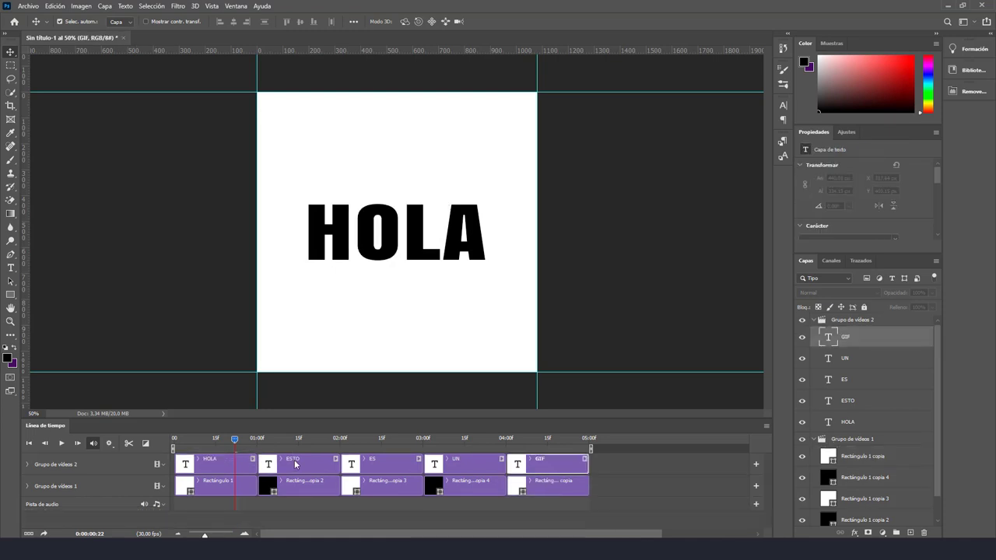
drag(222, 442, 174, 440)
drag(241, 445, 282, 441)
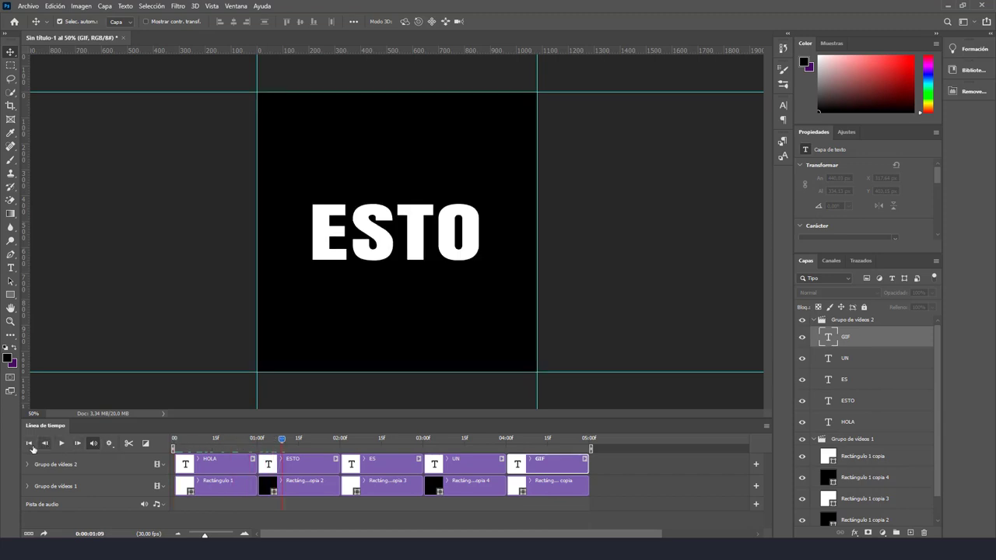
click(29, 444)
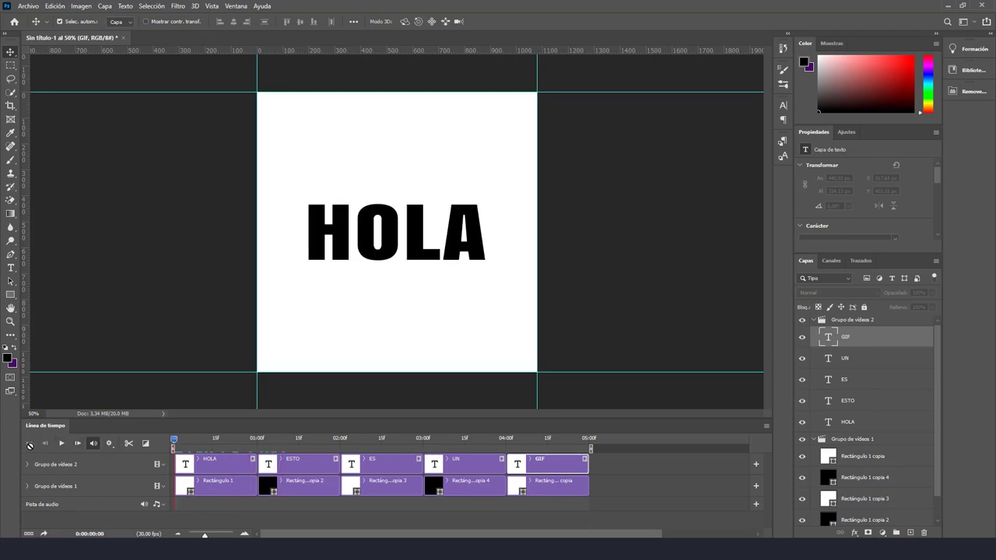
click(62, 444)
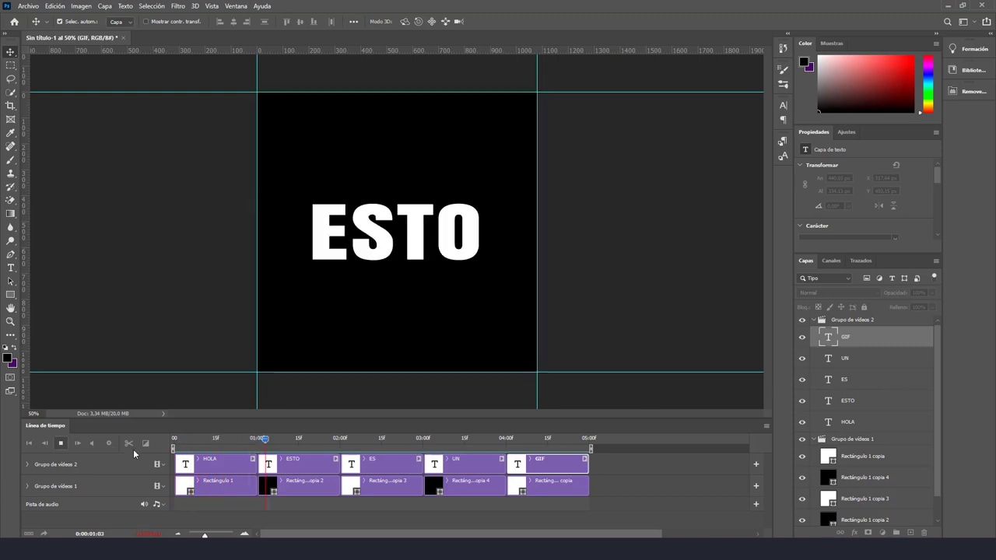
click(65, 447)
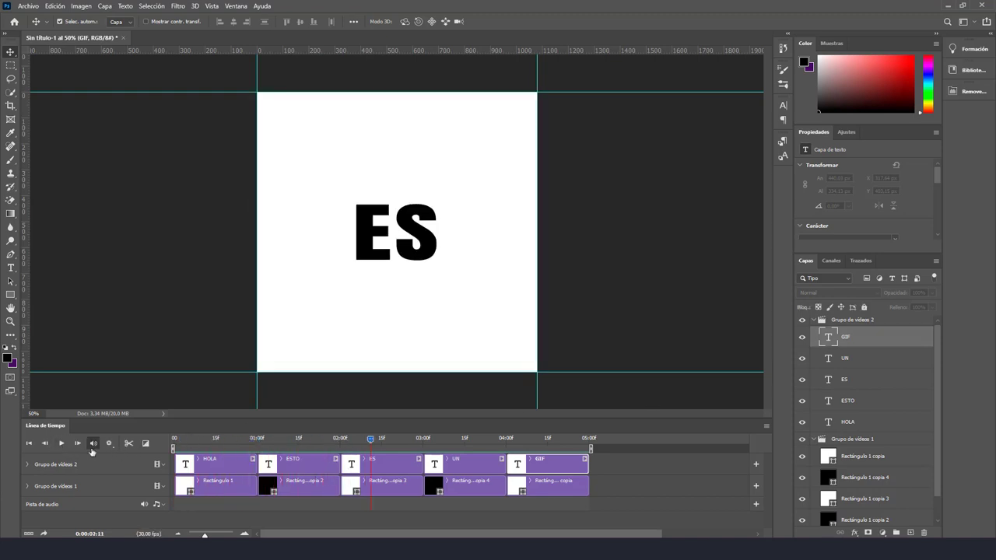
click(33, 447)
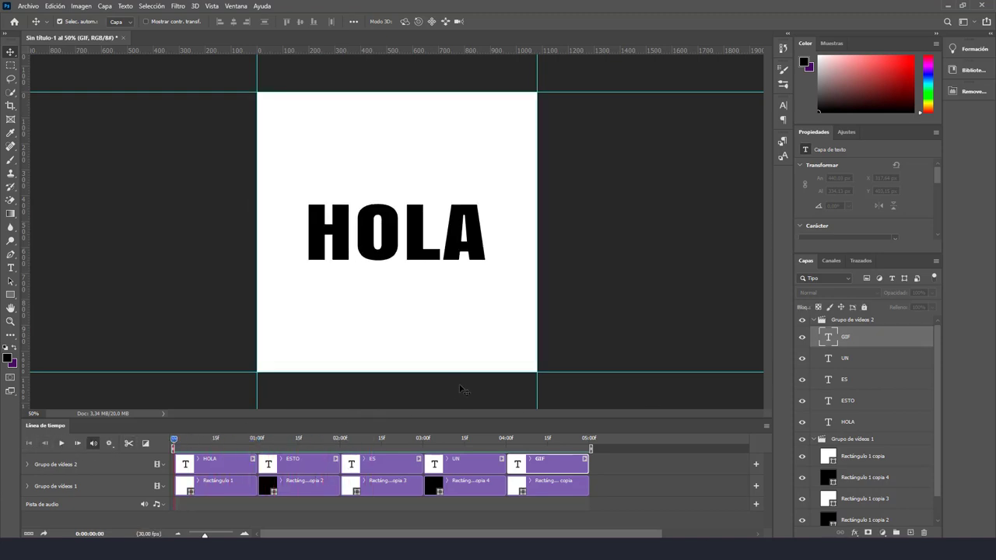
- Export the animation via Save for Web as a GIF, overwriting the existing same-named GIF file
click(28, 7)
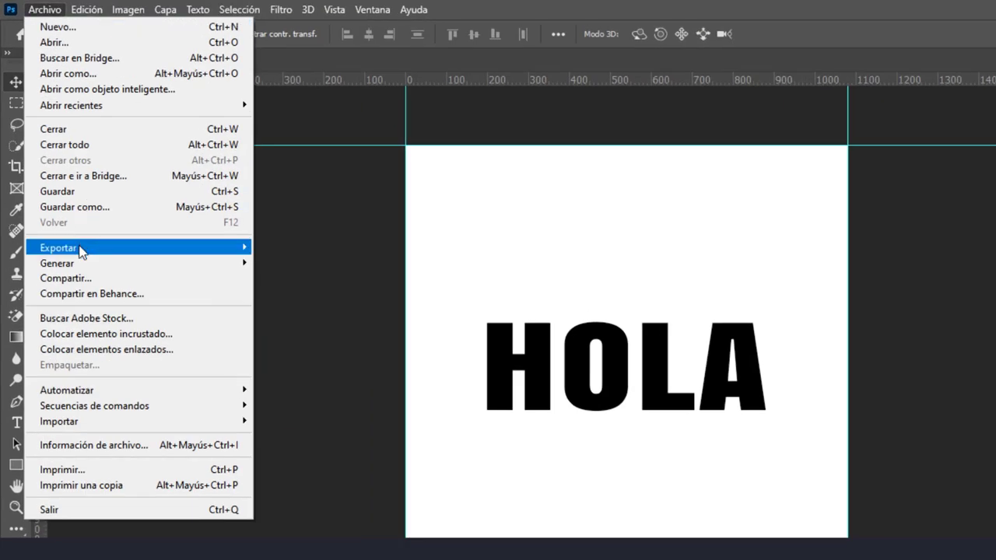
mouse_move(133, 248)
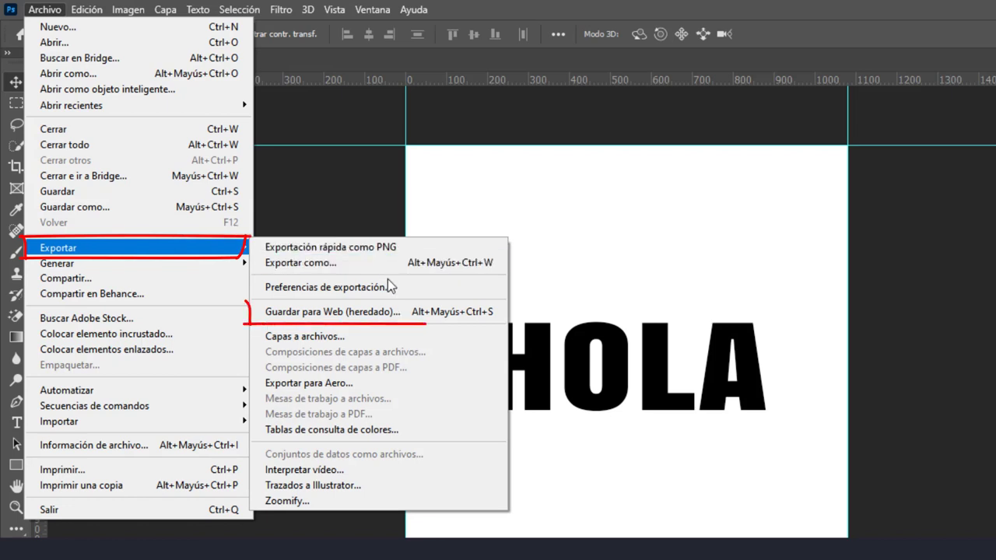
click(354, 313)
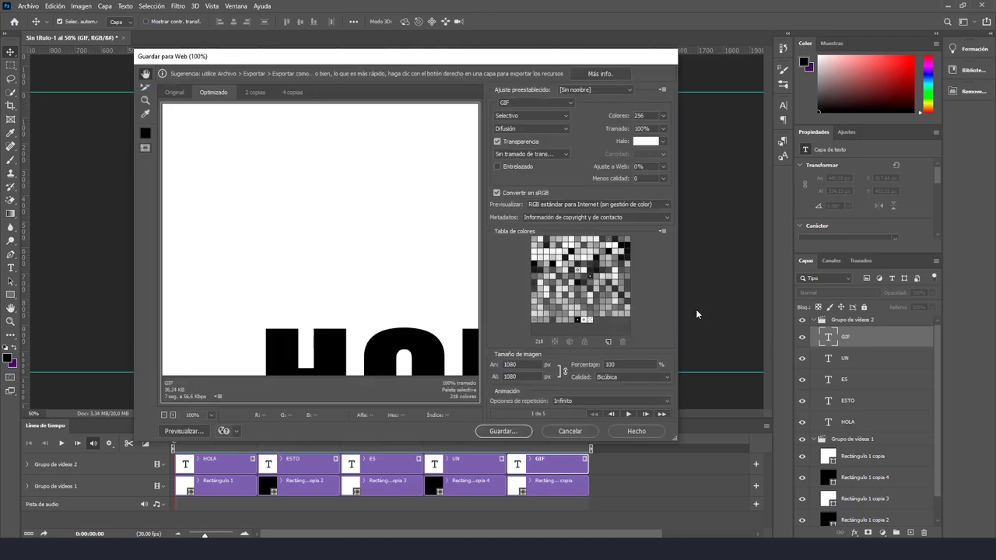
click(570, 103)
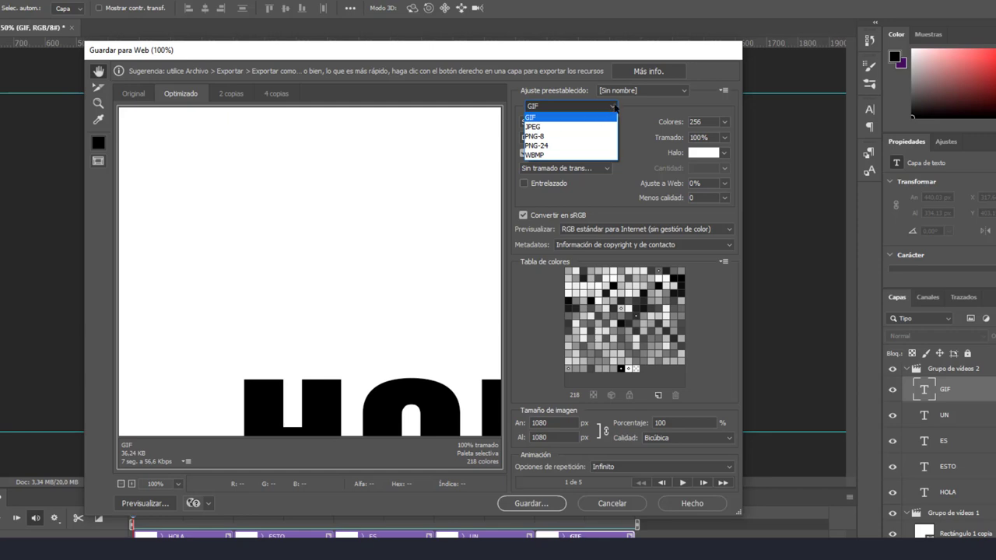
click(614, 106)
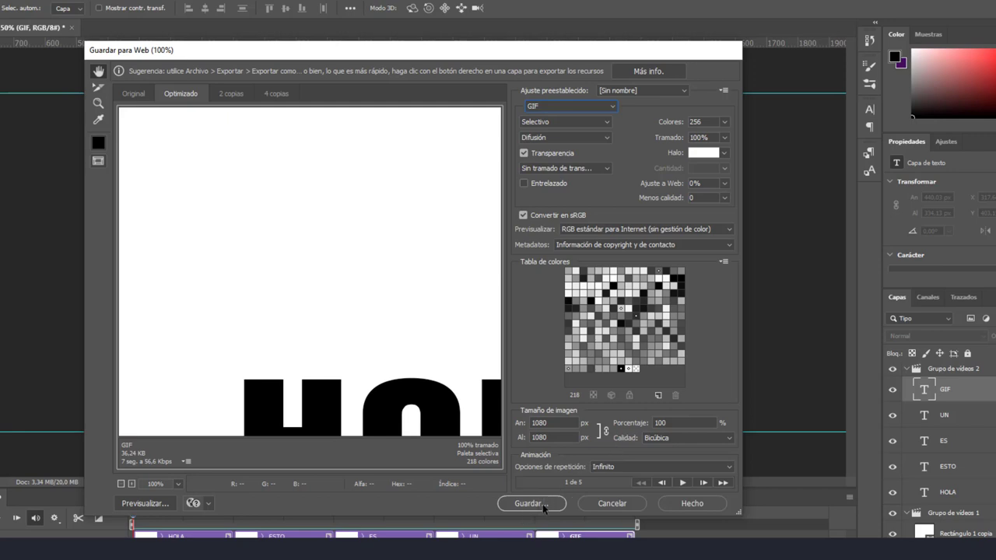
click(533, 504)
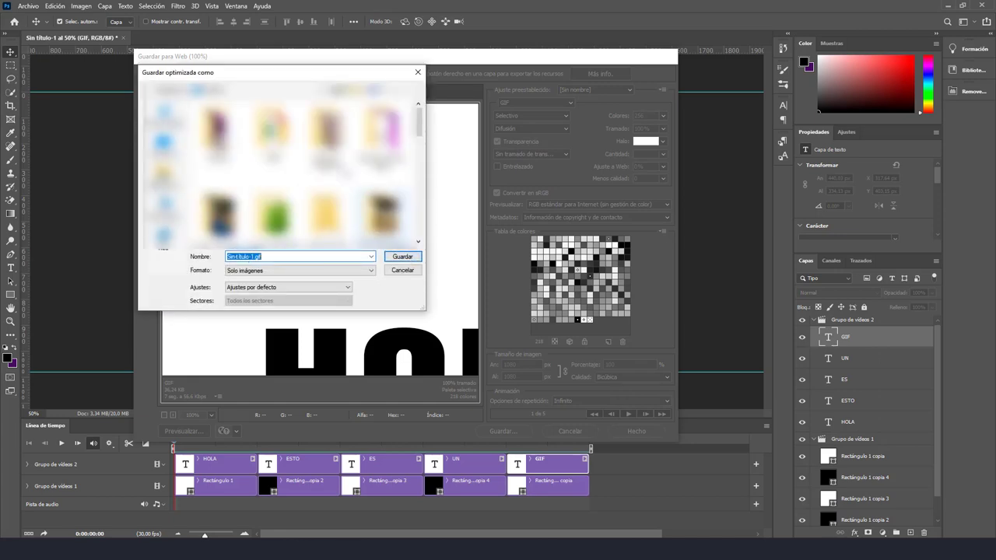
click(403, 259)
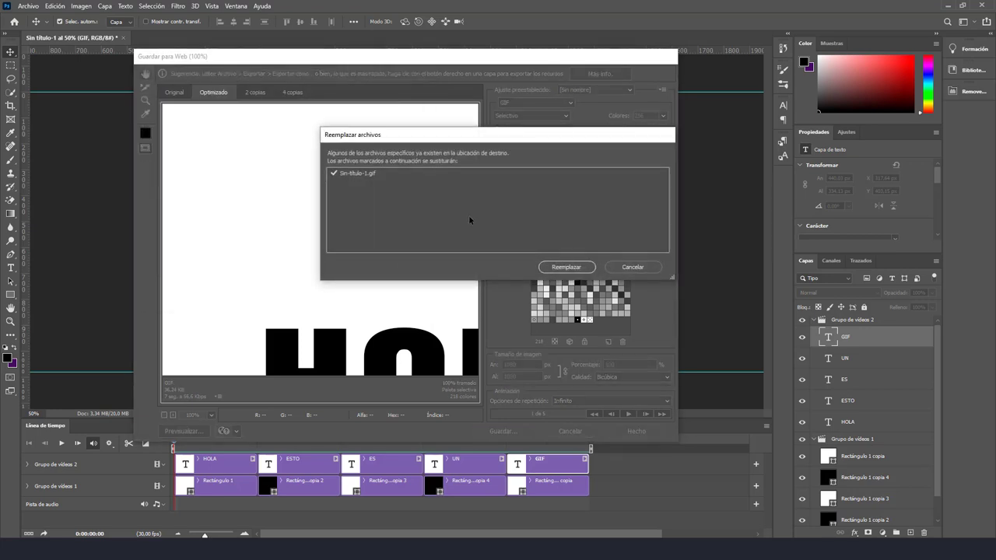
click(566, 266)
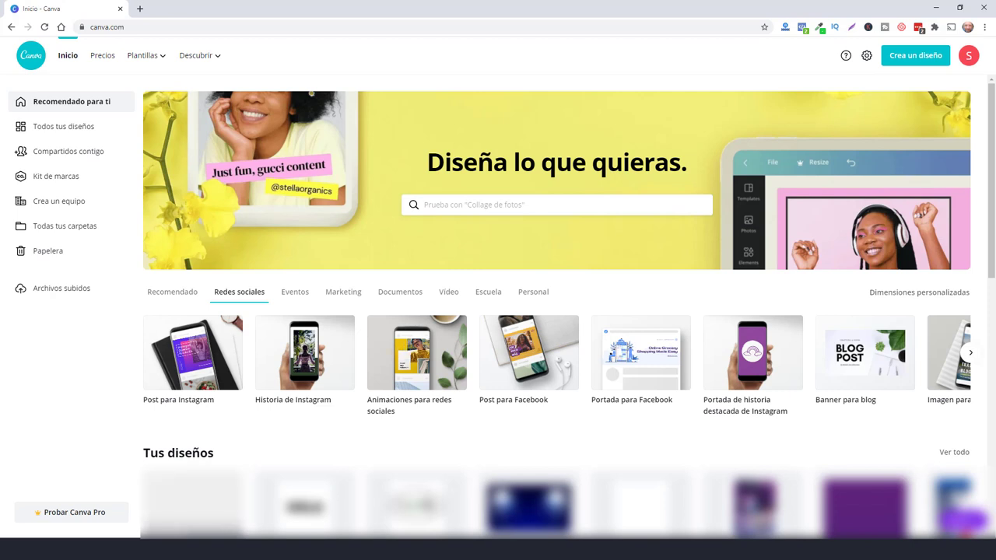
- Create a custom-size Canva design of 1080 × 1080 px
click(910, 56)
click(807, 114)
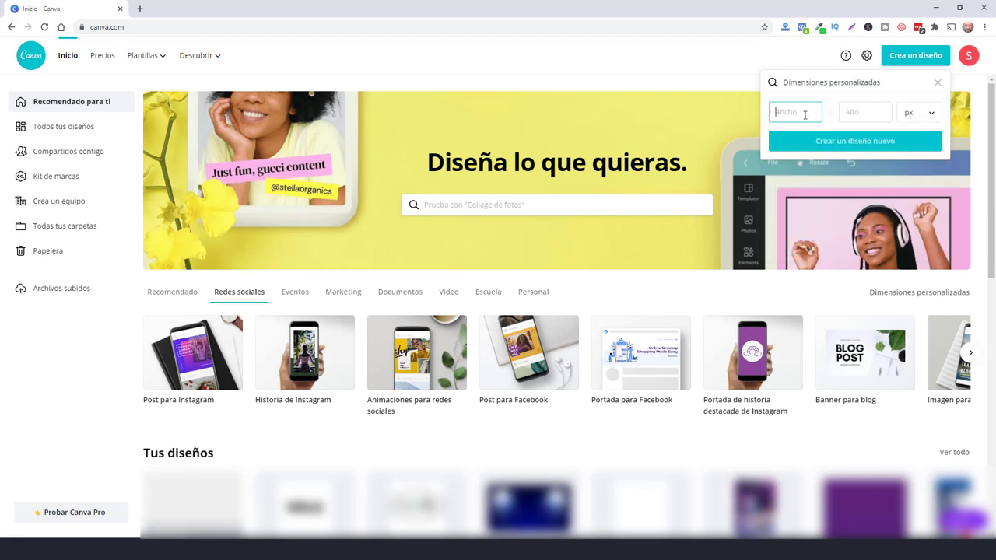
text(1080)
key(Tab)
text(108)
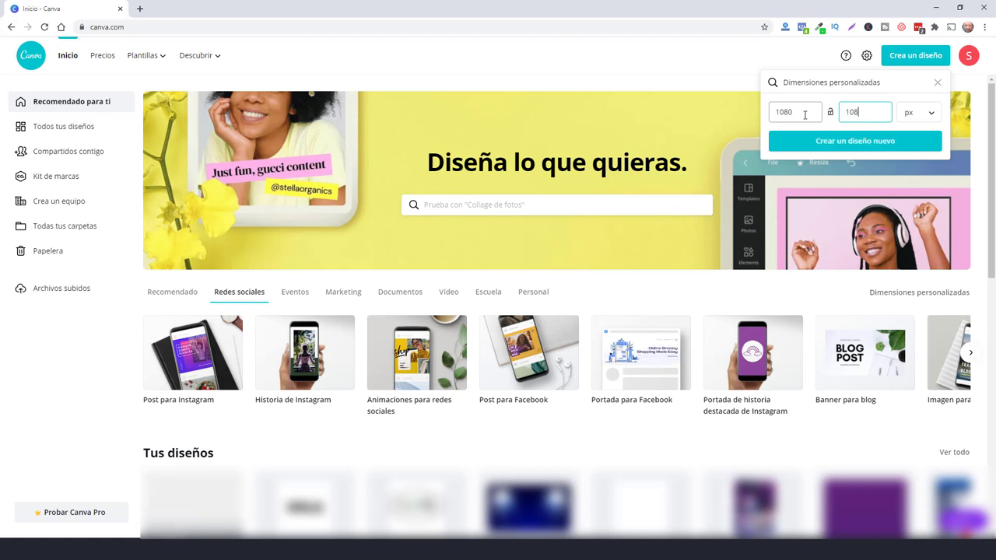
text(0)
click(845, 143)
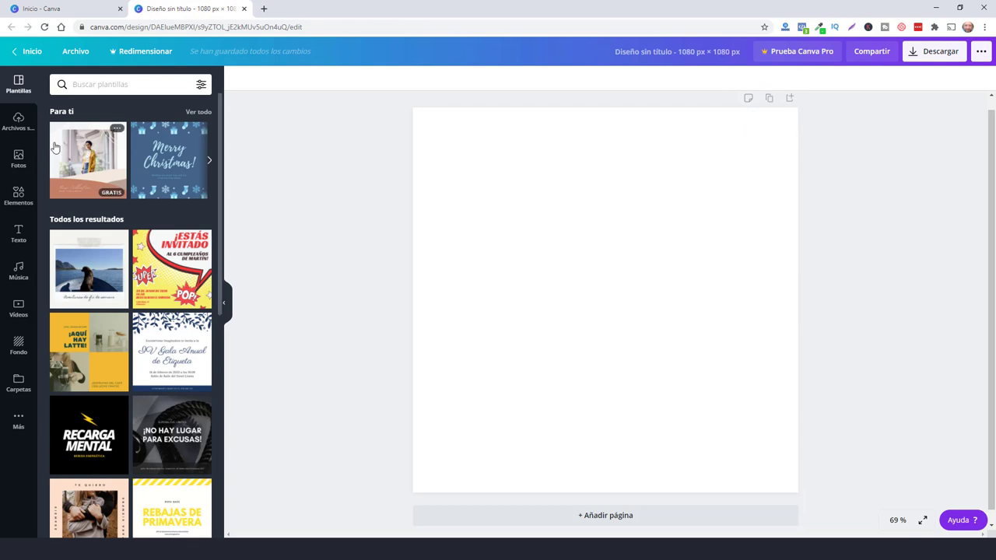
- Add a title text box reading HOLA to the page
click(19, 234)
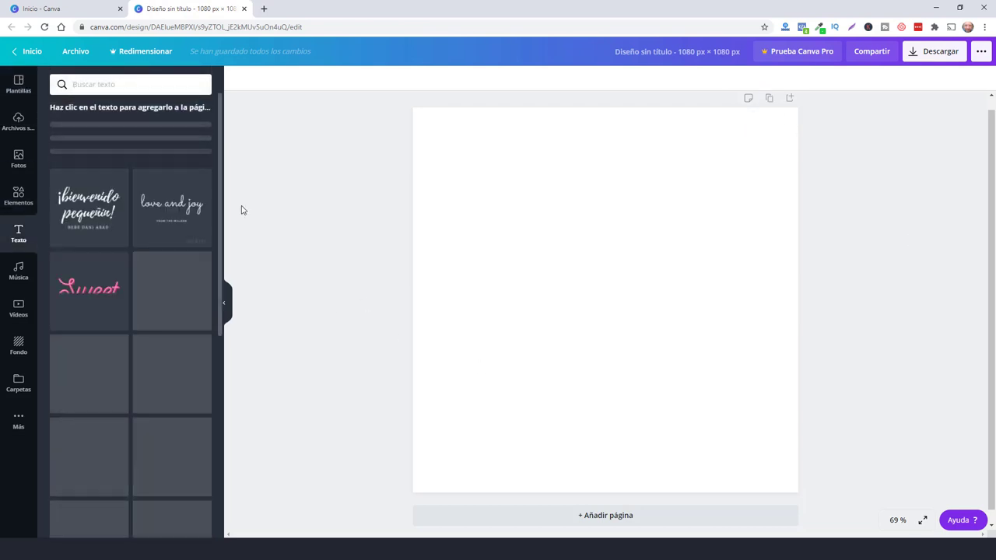
click(144, 136)
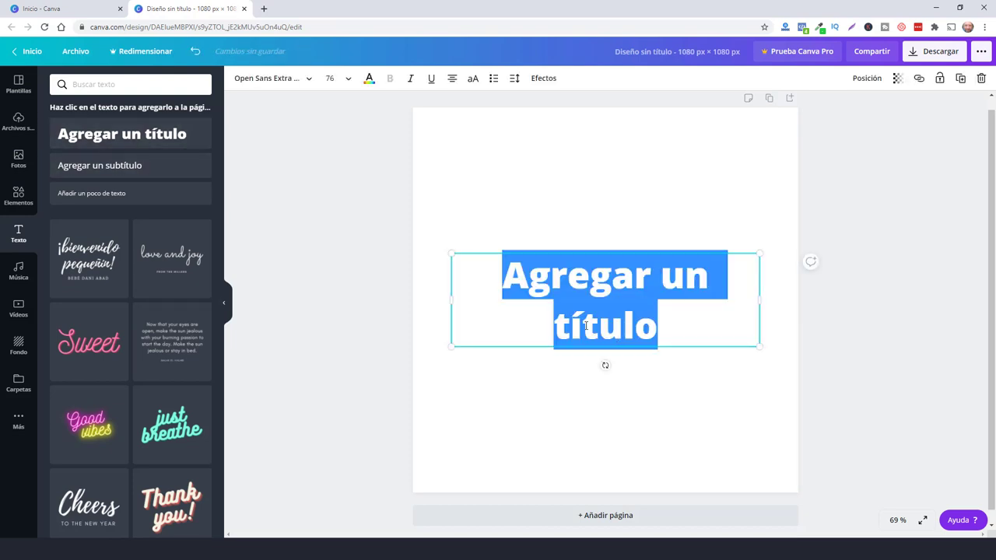
text(ho)
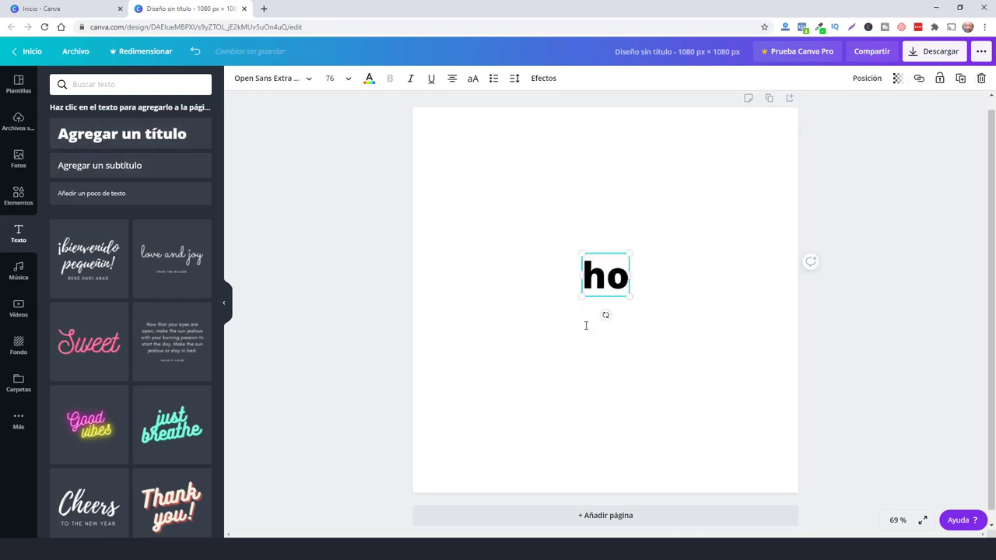
key(BackSpace)
key(BackSpace)
text(HOLA)
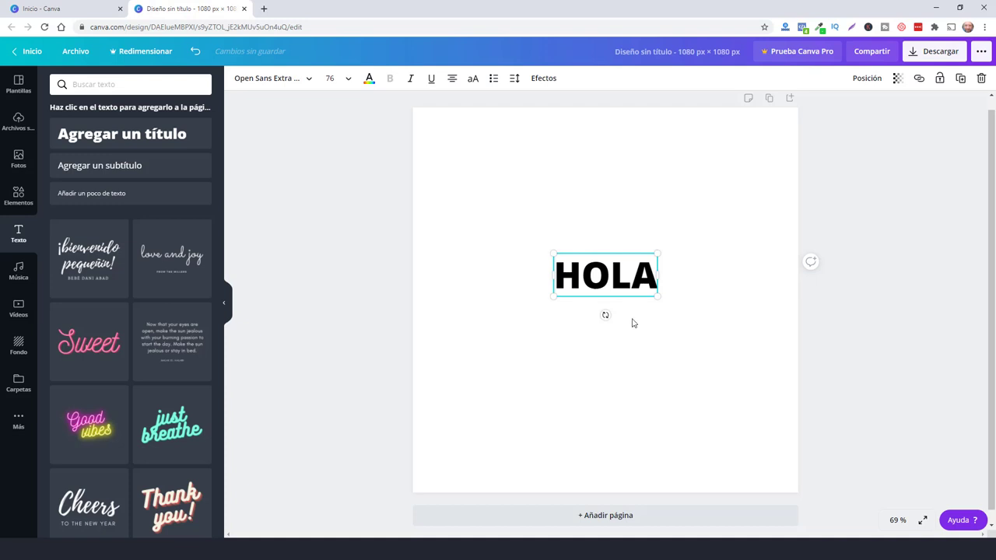
- Enlarge the HOLA text, centre it on the page, and duplicate the page
drag(654, 297, 764, 340)
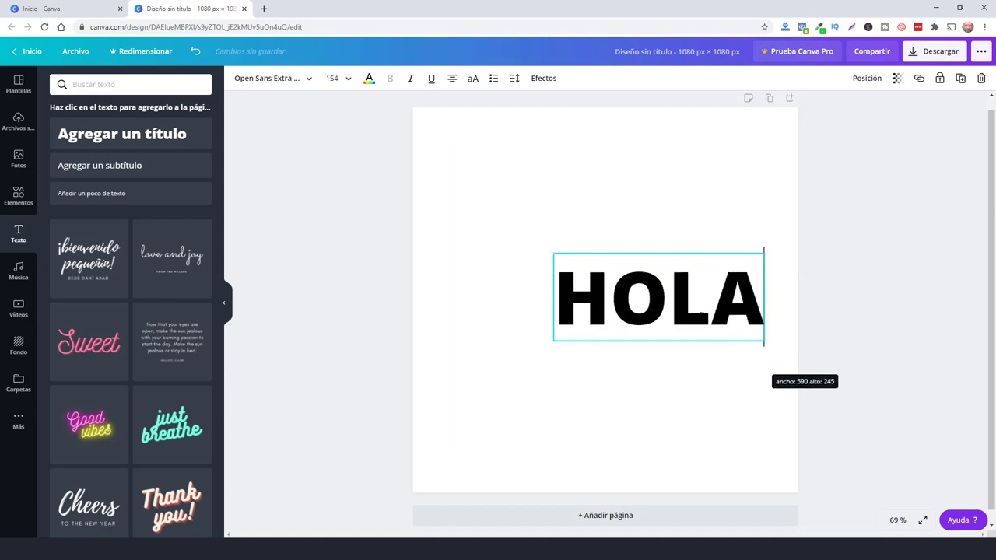
click(781, 311)
drag(686, 315, 630, 297)
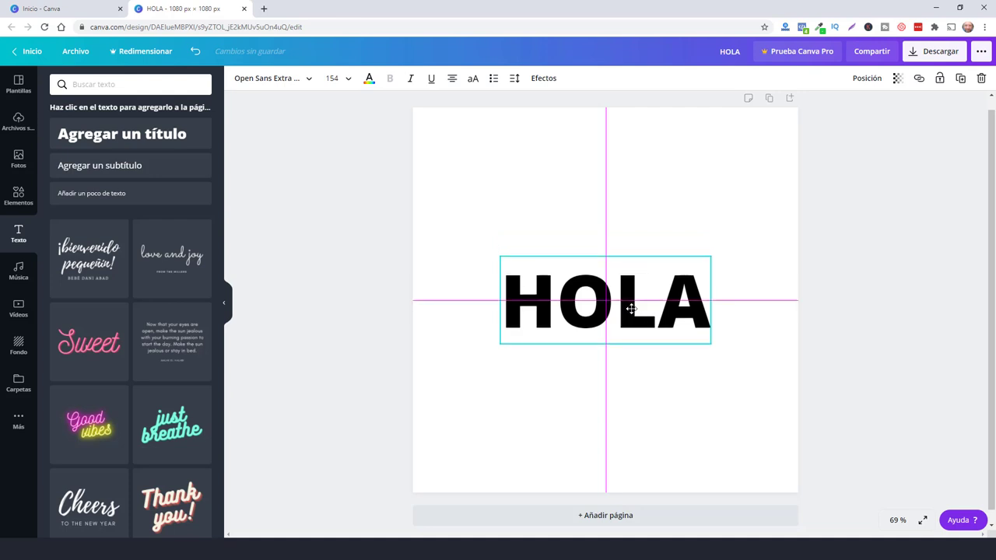
drag(631, 296, 631, 313)
click(873, 316)
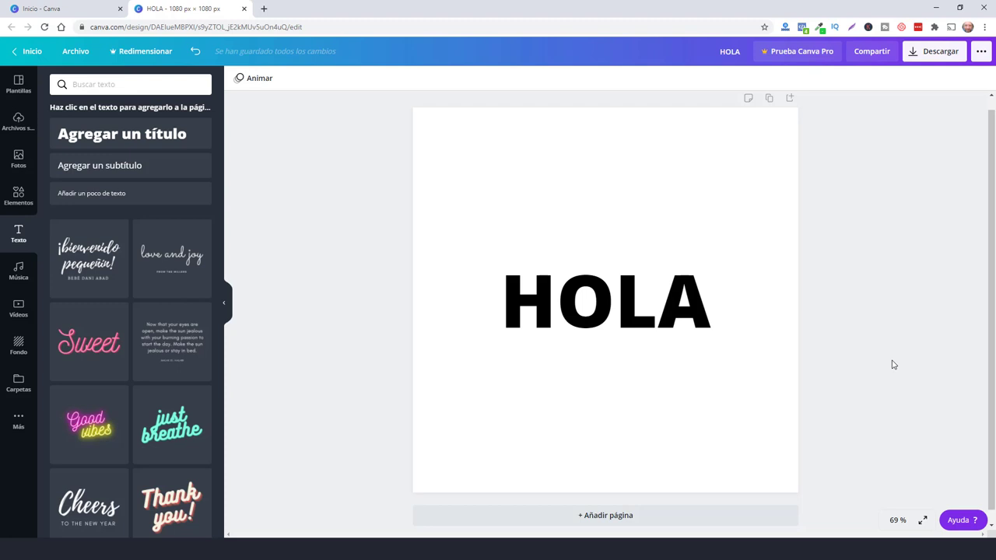
click(769, 99)
- Duplicate the HOLA page twice more to get four HOLA pages
scroll(806, 282, up, 3)
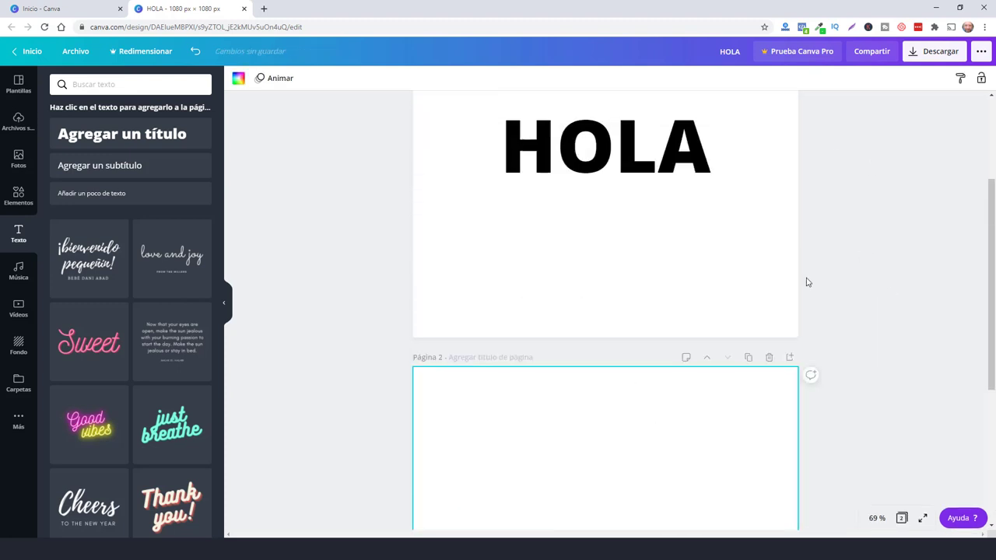
click(748, 358)
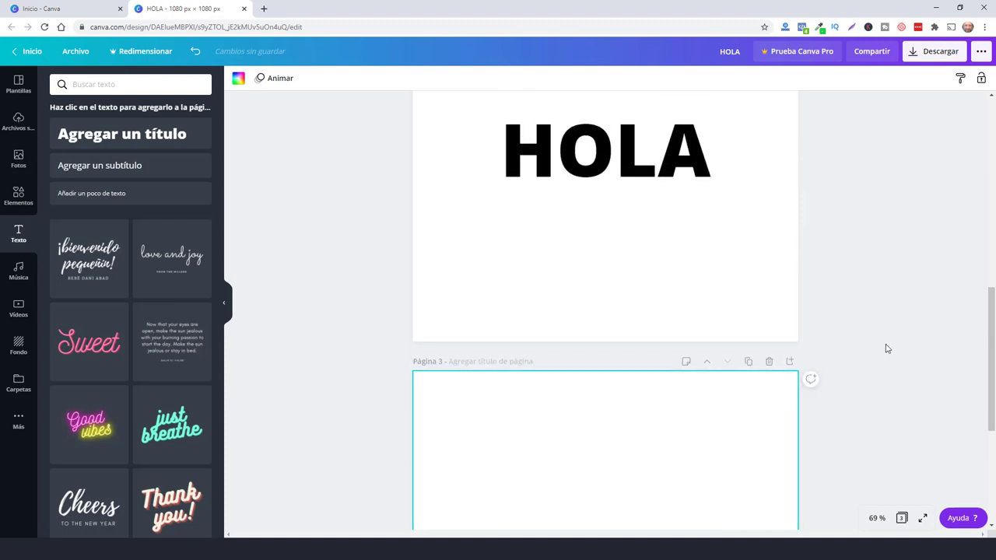
scroll(886, 348, down, 3)
scroll(886, 348, down, 3)
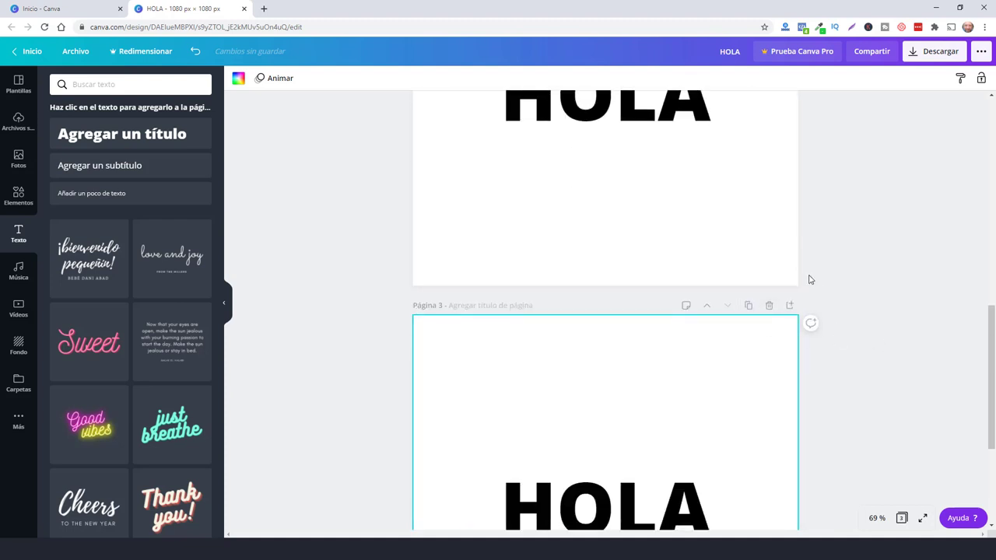
scroll(807, 278, up, 3)
scroll(806, 277, up, 4)
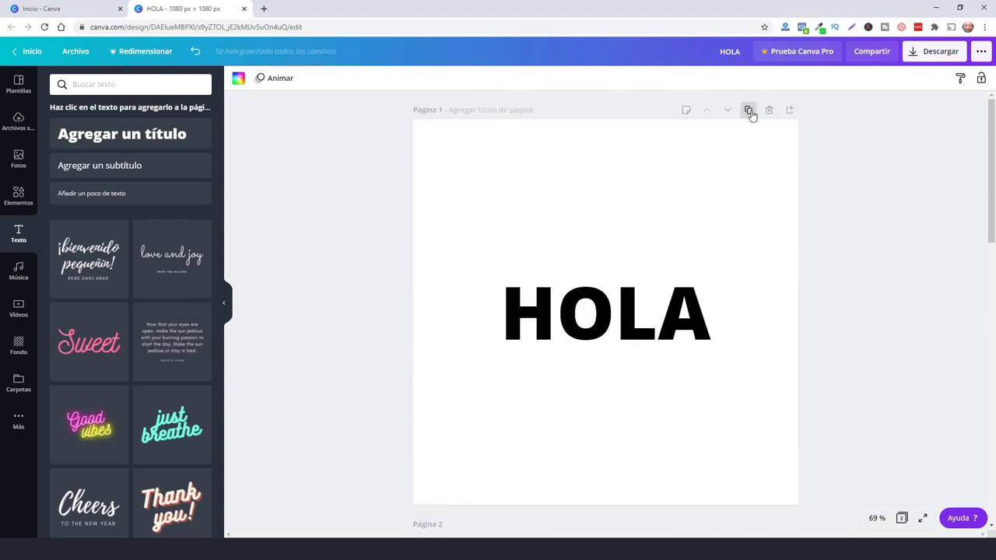
click(748, 110)
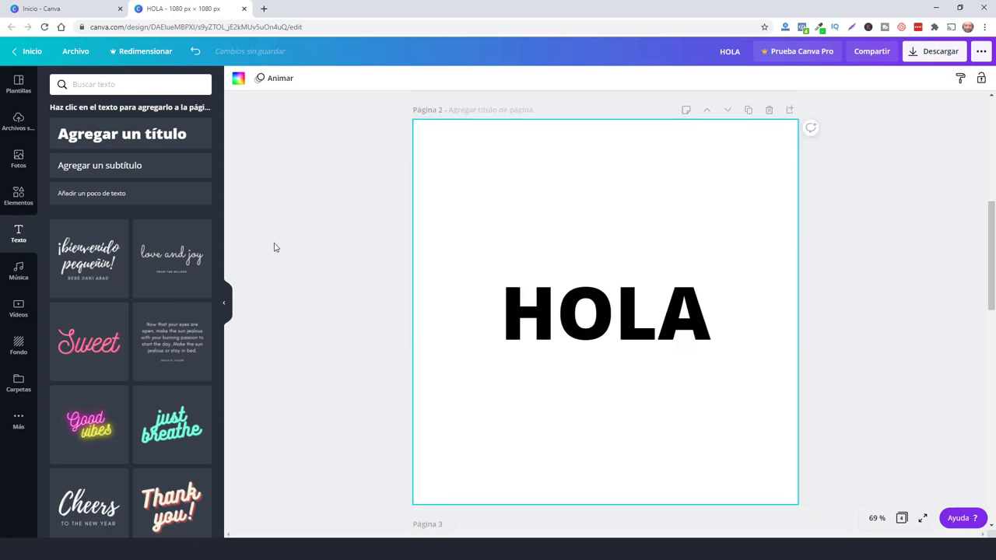
click(332, 245)
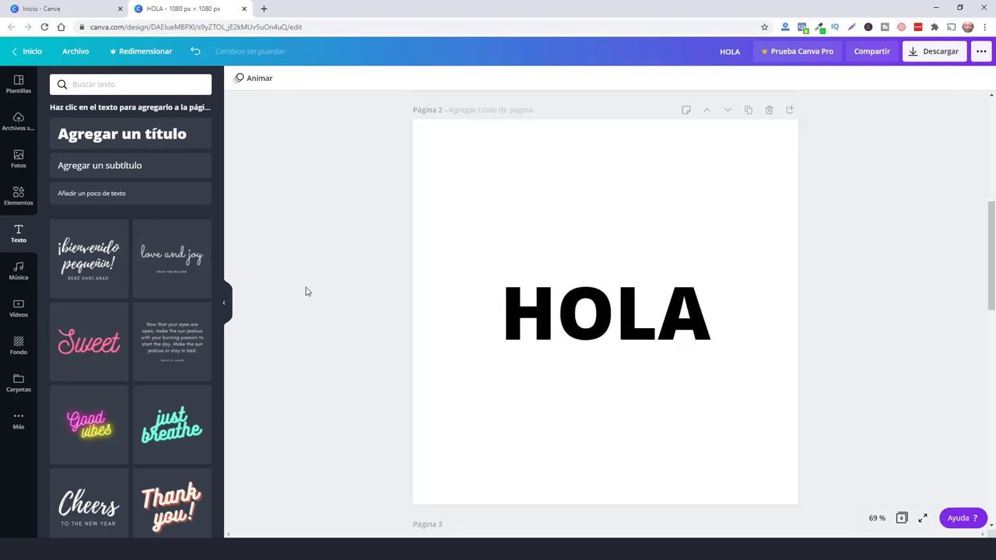
- Add a black square to page 2 and stretch it to fill the page
click(15, 190)
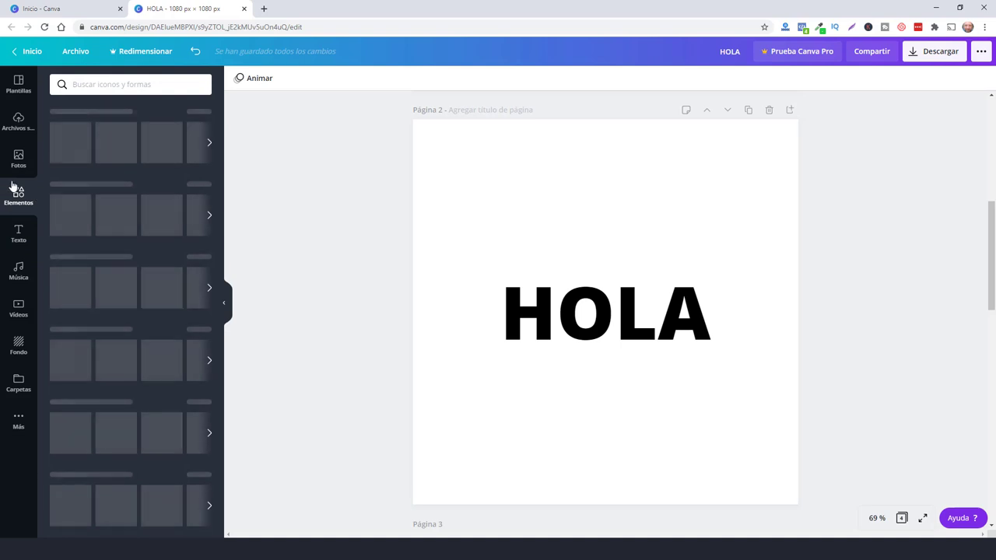
click(70, 142)
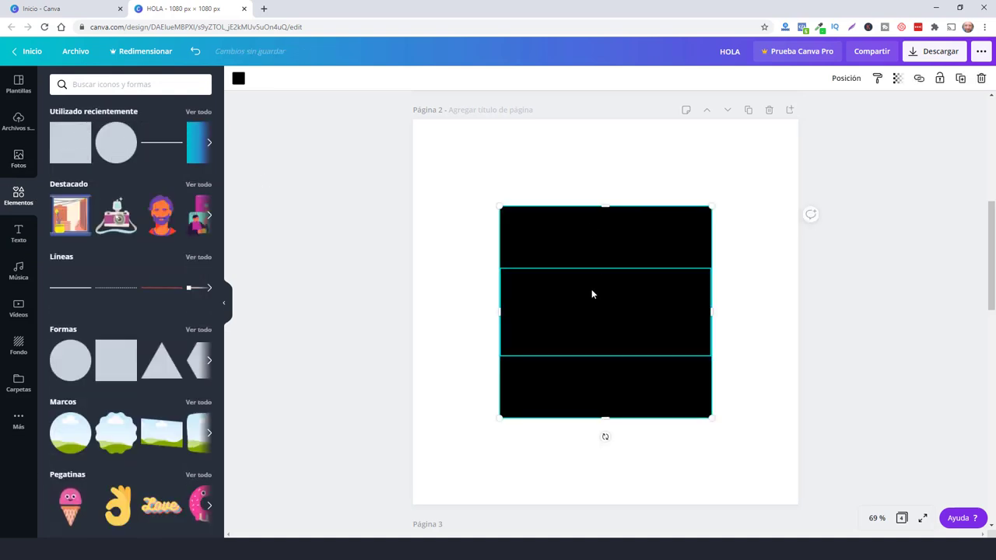
mouse_move(606, 237)
mouse_down()
mouse_move(510, 145)
mouse_move(520, 147)
mouse_up()
drag(622, 328, 819, 478)
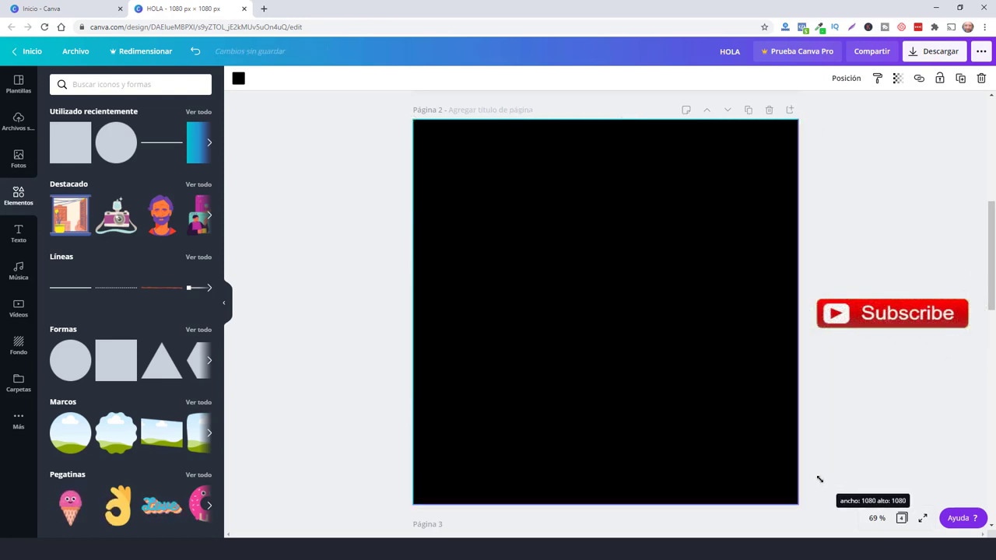
click(882, 124)
- Make page 2's text white and change it from HOLA to ESTO
click(684, 272)
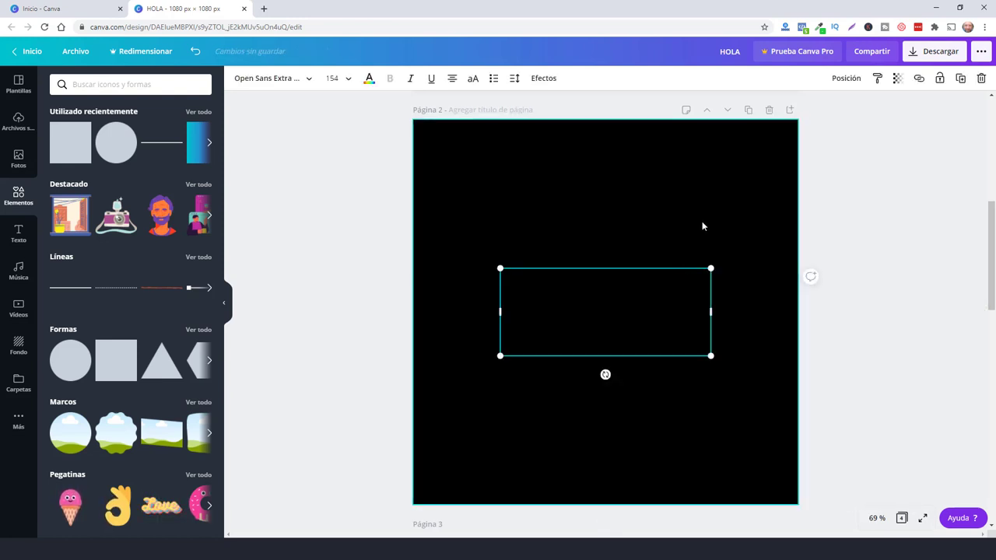
click(368, 78)
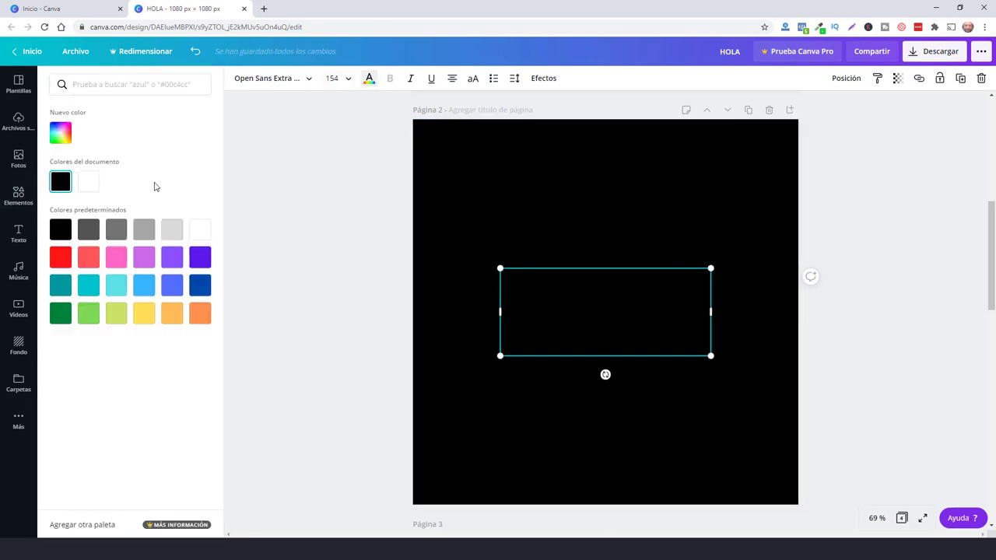
click(88, 182)
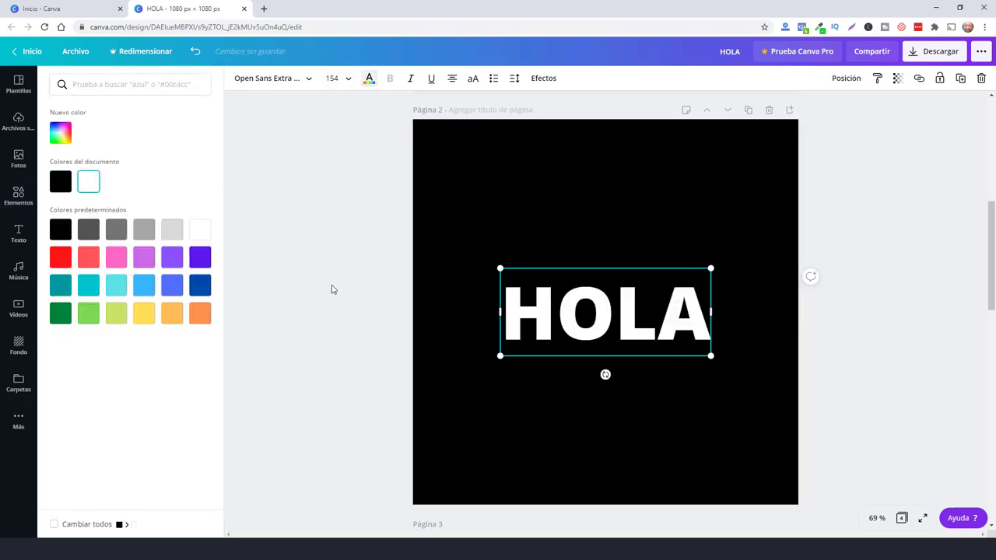
double_click(609, 313)
text(E)
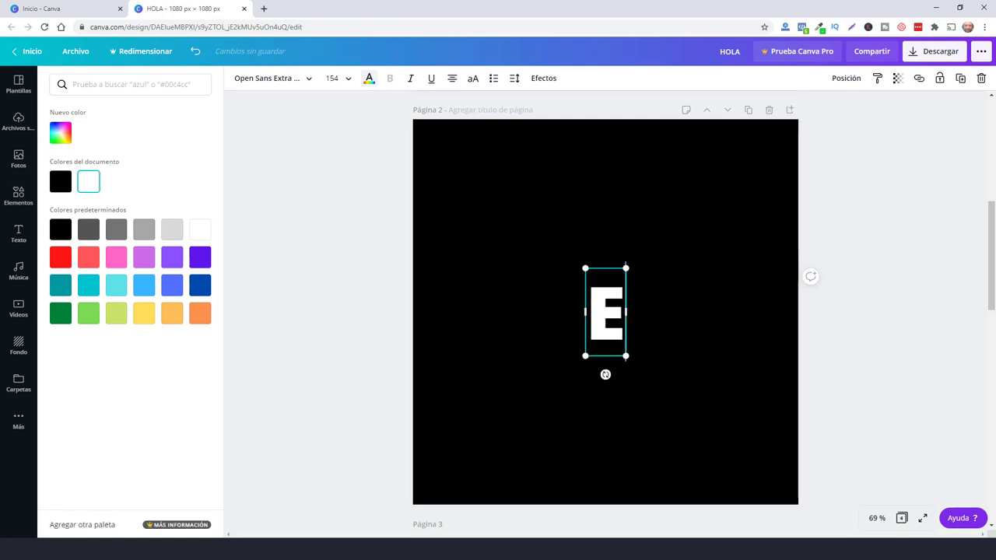
text(STO)
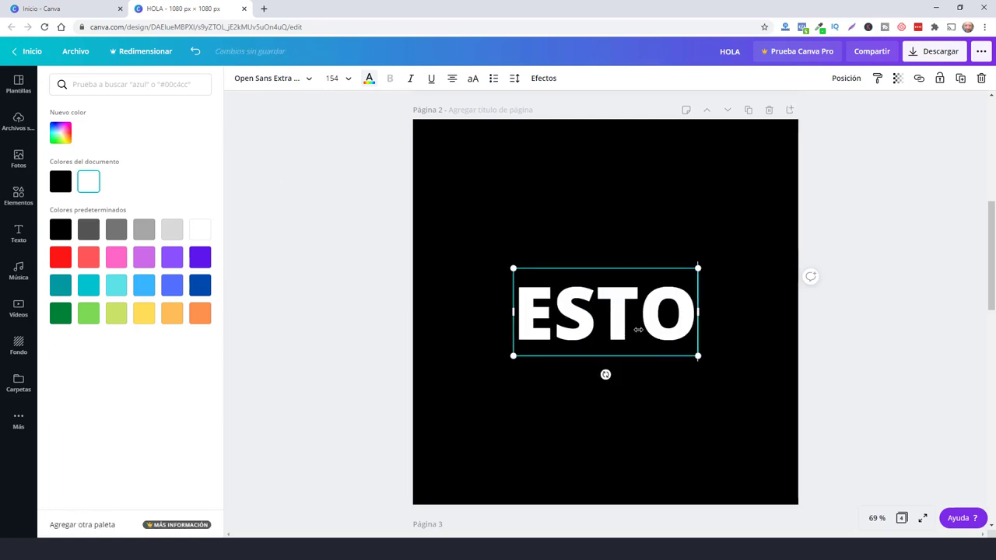
key(Escape)
key(Escape)
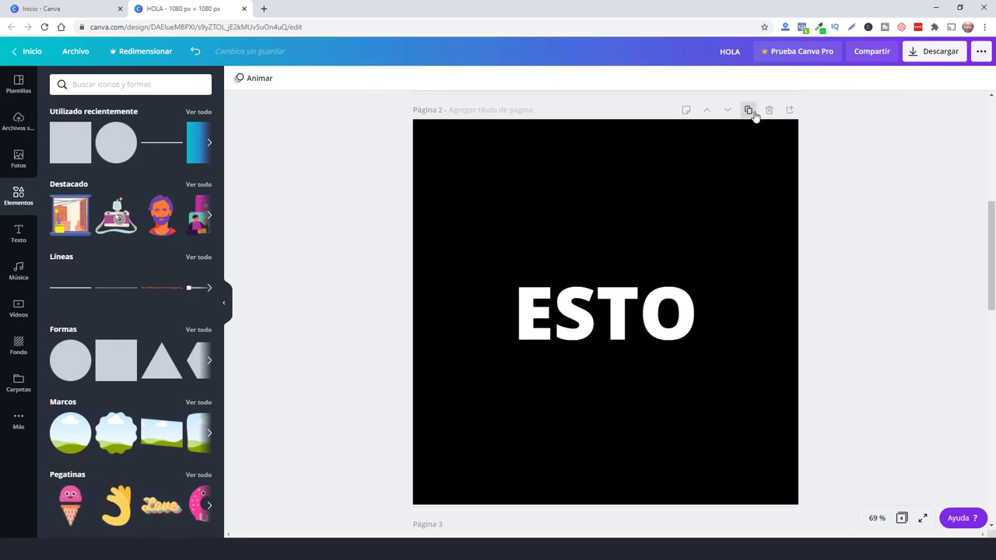
- Duplicate the ESTO page and move the copy one page down
click(749, 111)
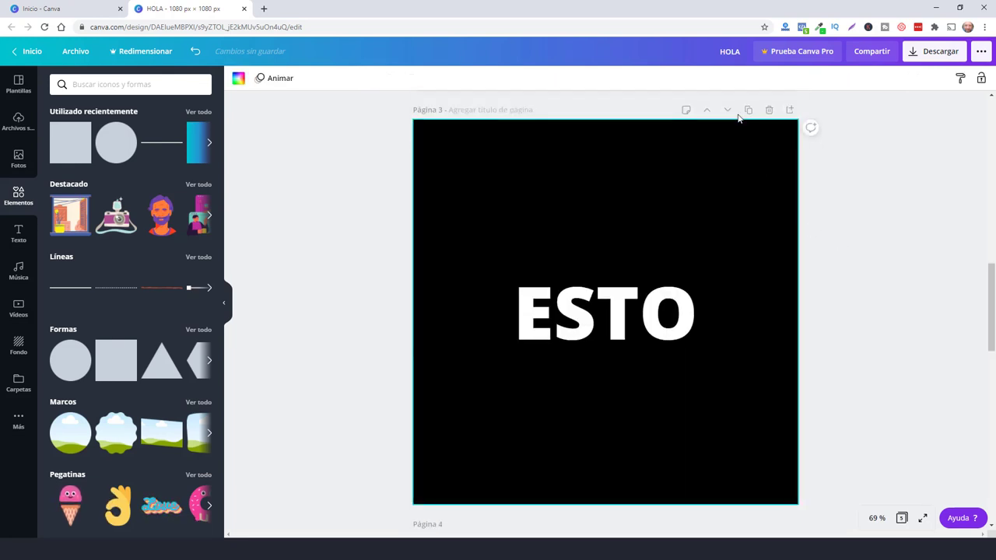
click(728, 110)
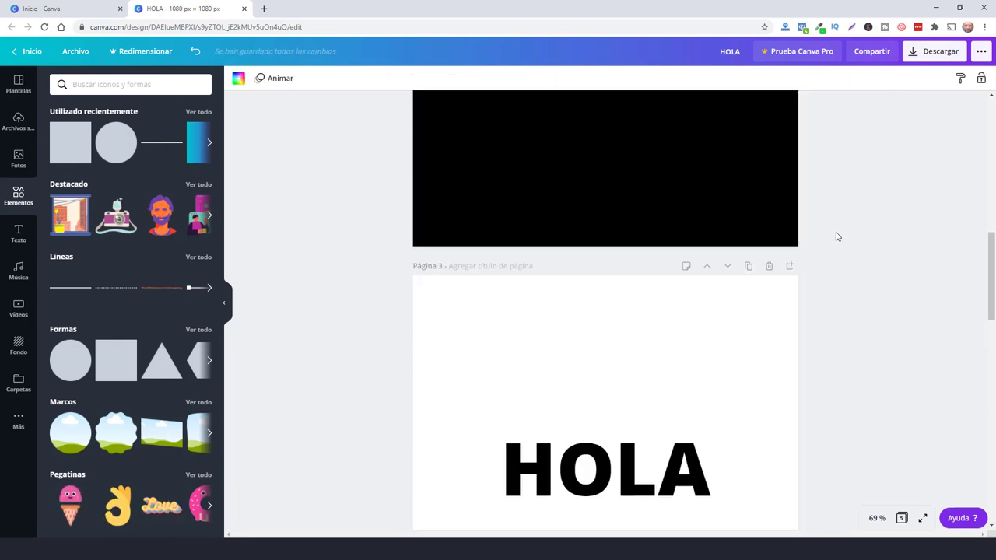
scroll(837, 236, up, 8)
scroll(808, 226, down, 4)
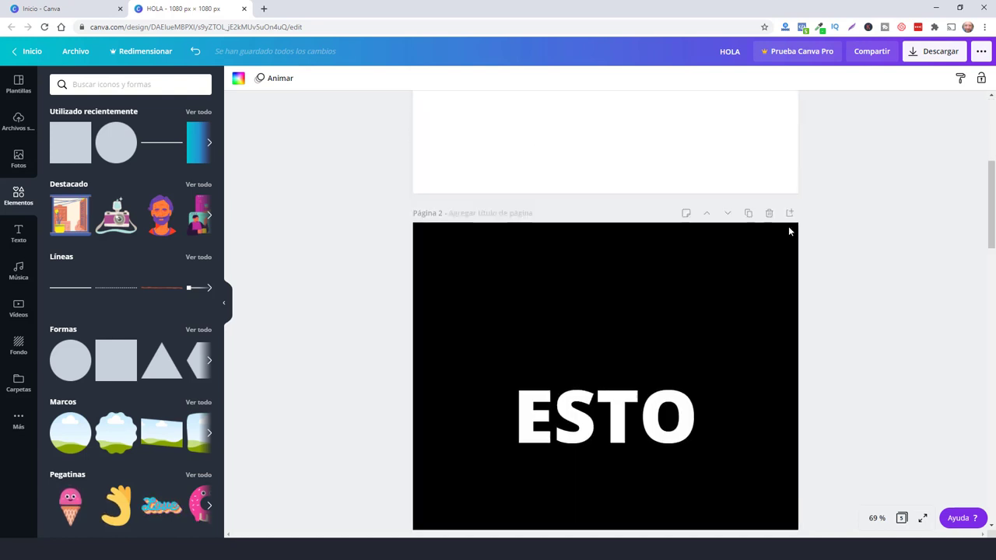
scroll(826, 393, down, 3)
scroll(827, 393, down, 4)
- Change page 3's text to ES and page 4's text to UN
click(600, 328)
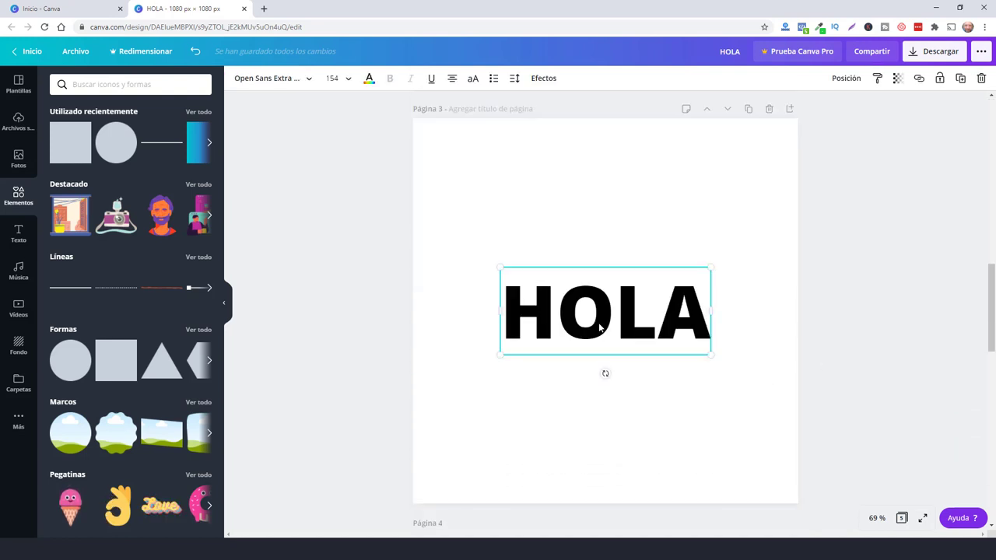
key(ctrl+a)
text(ES)
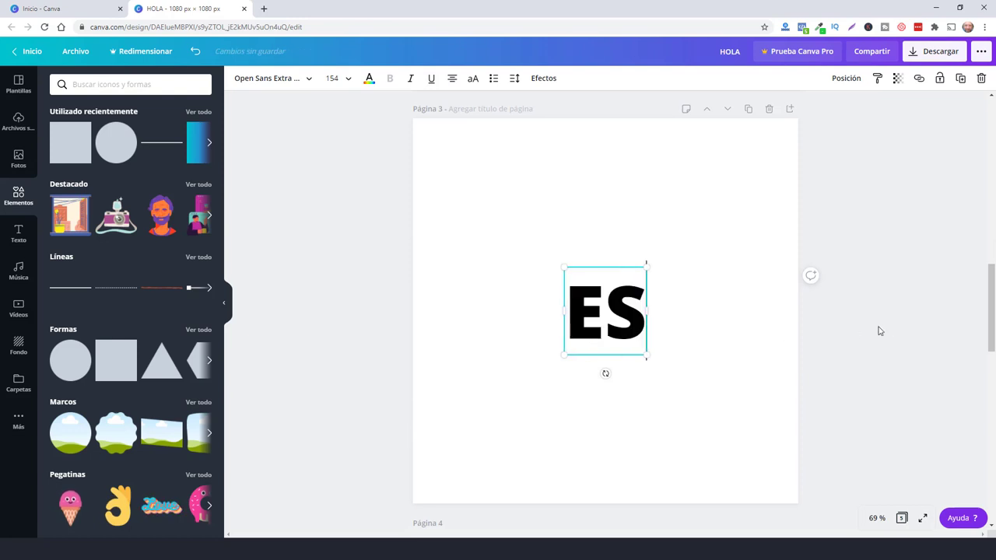
click(916, 325)
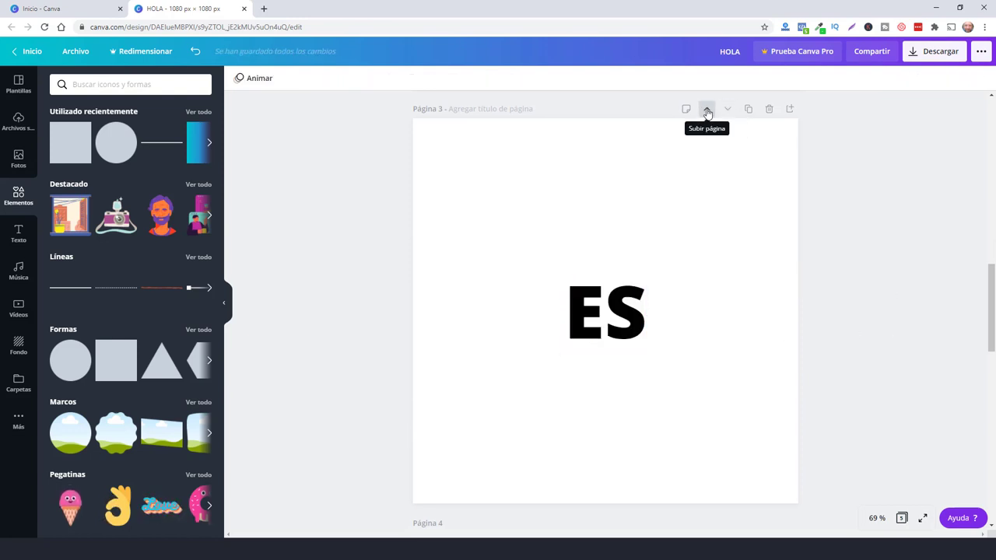
scroll(864, 194, down, 5)
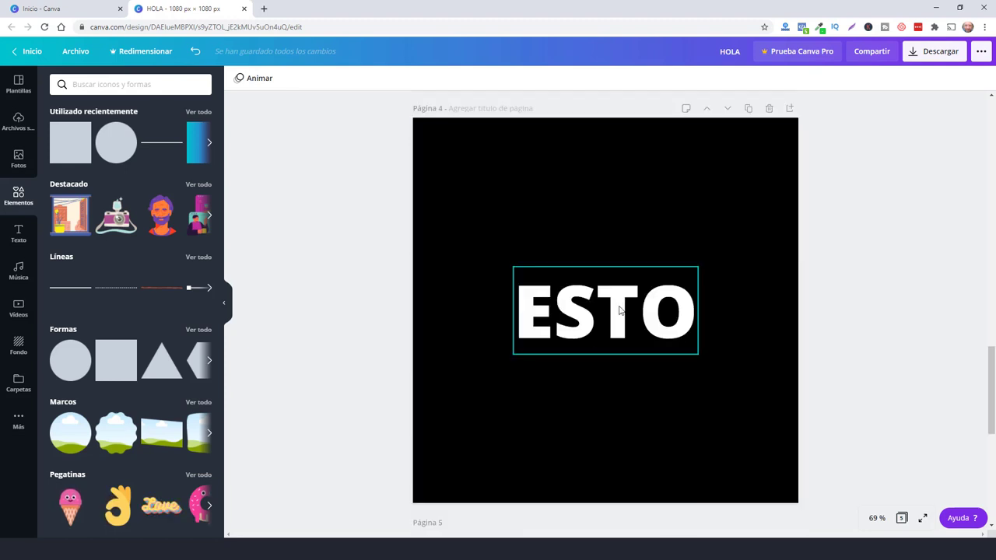
click(619, 310)
click(619, 307)
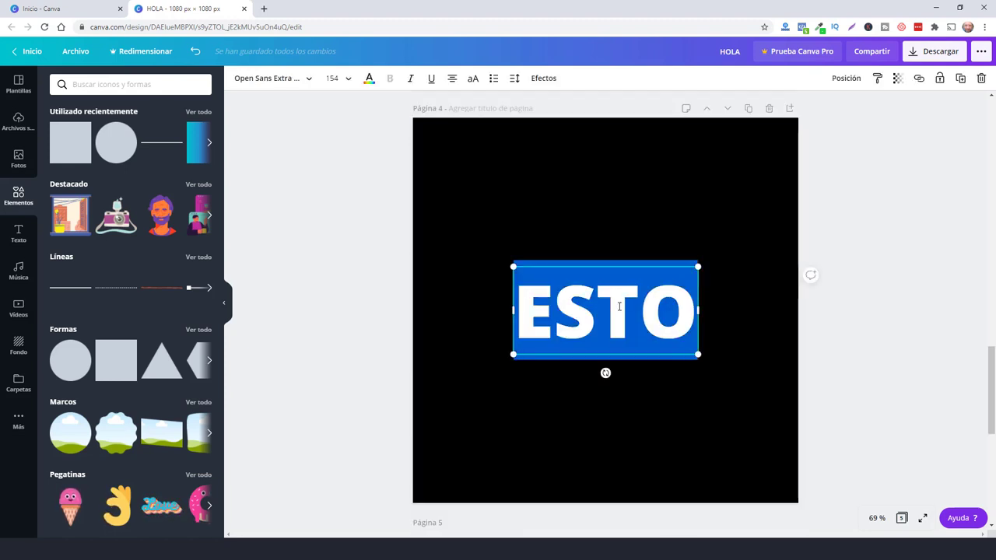
text(UN)
click(827, 352)
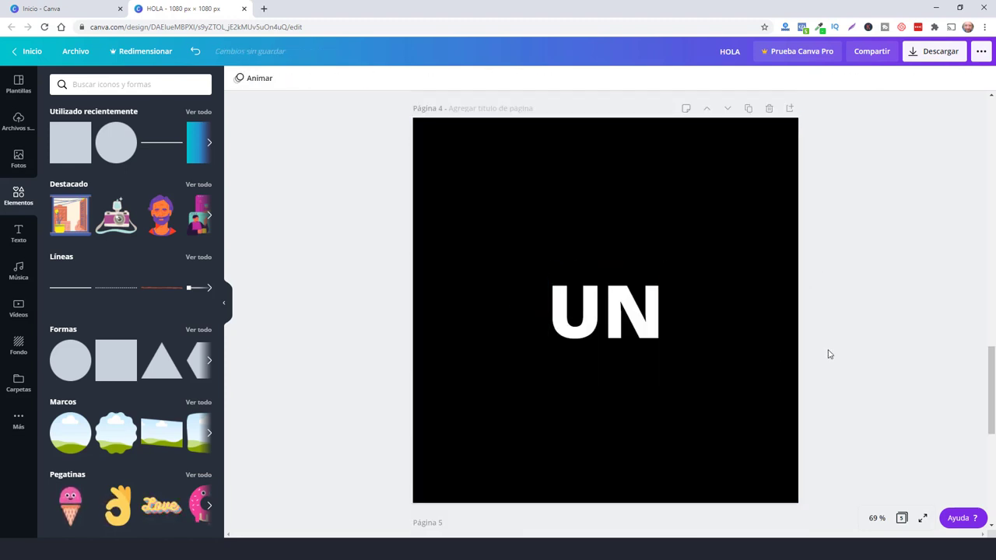
- Change page 5's text to GIF and scroll back up to page 1
scroll(828, 354, up, 5)
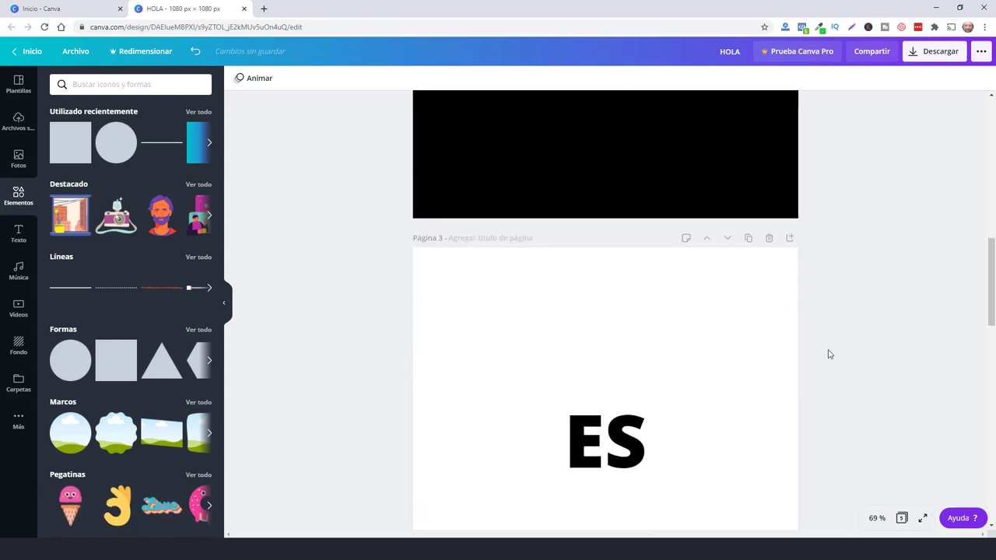
scroll(829, 354, down, 5)
scroll(827, 352, down, 5)
click(626, 330)
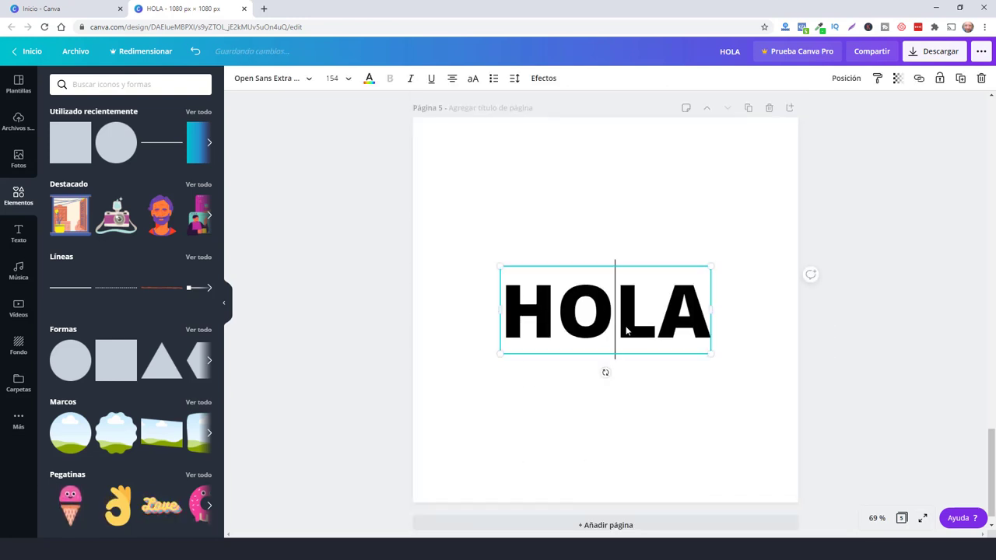
double_click(626, 328)
text(GIF)
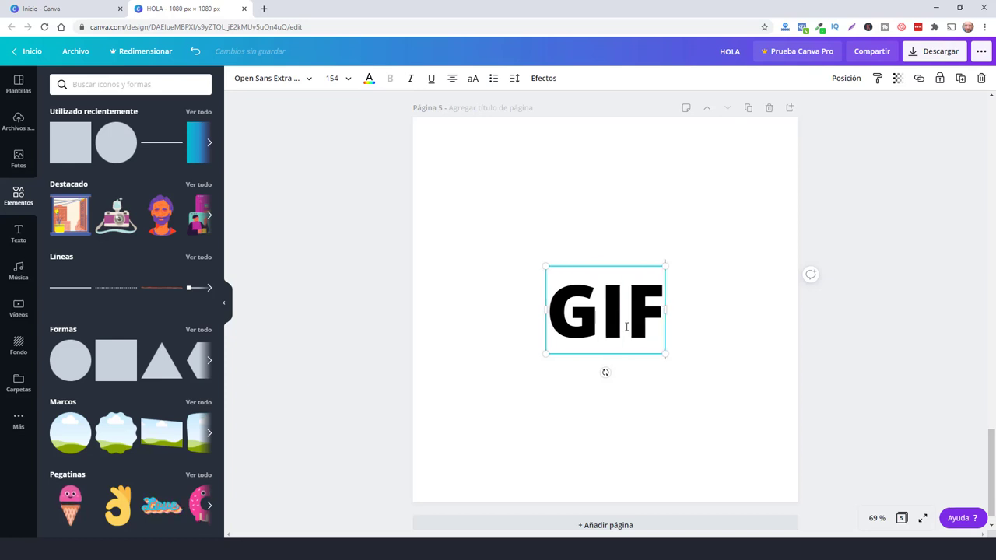
click(884, 334)
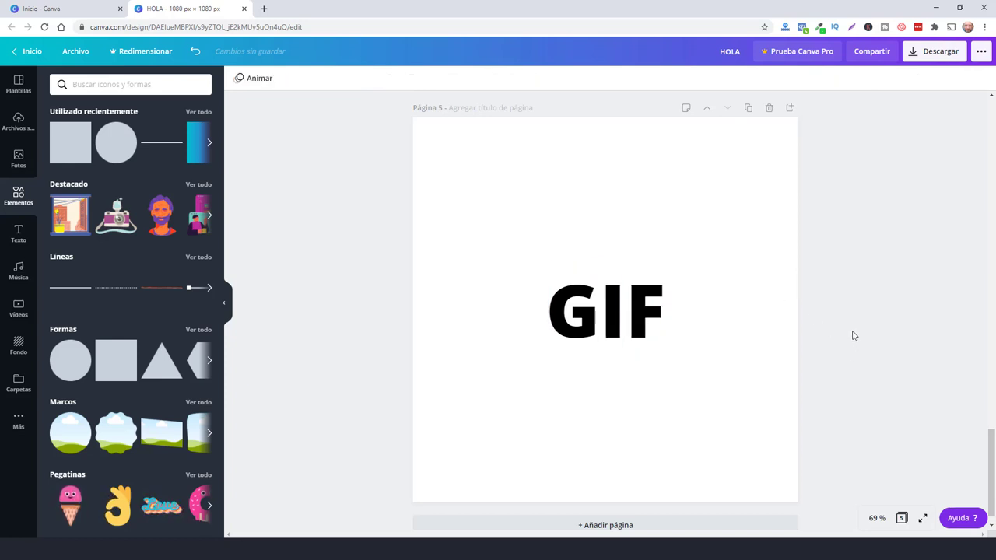
scroll(852, 334, up, 2)
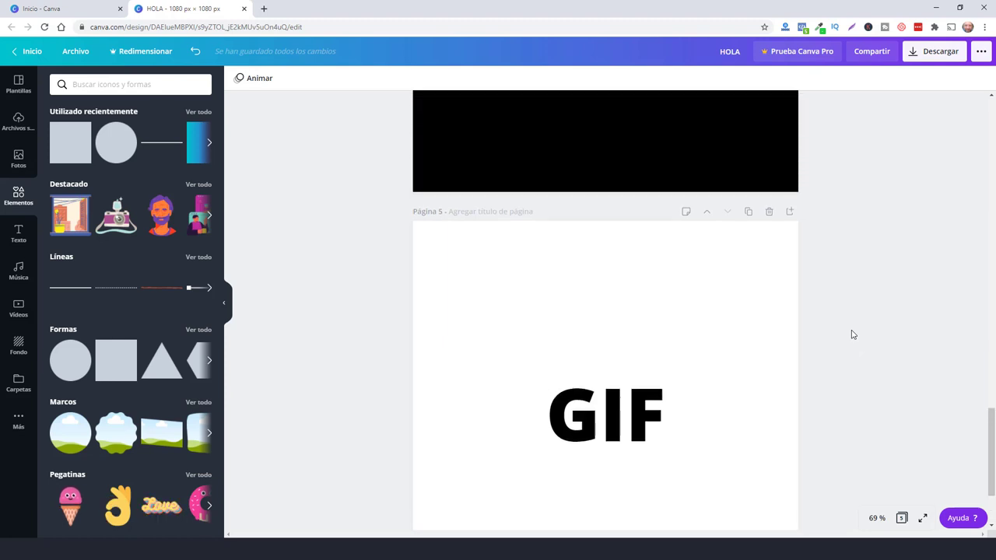
scroll(851, 334, up, 3)
scroll(851, 334, up, 4)
scroll(852, 333, up, 5)
scroll(852, 333, up, 3)
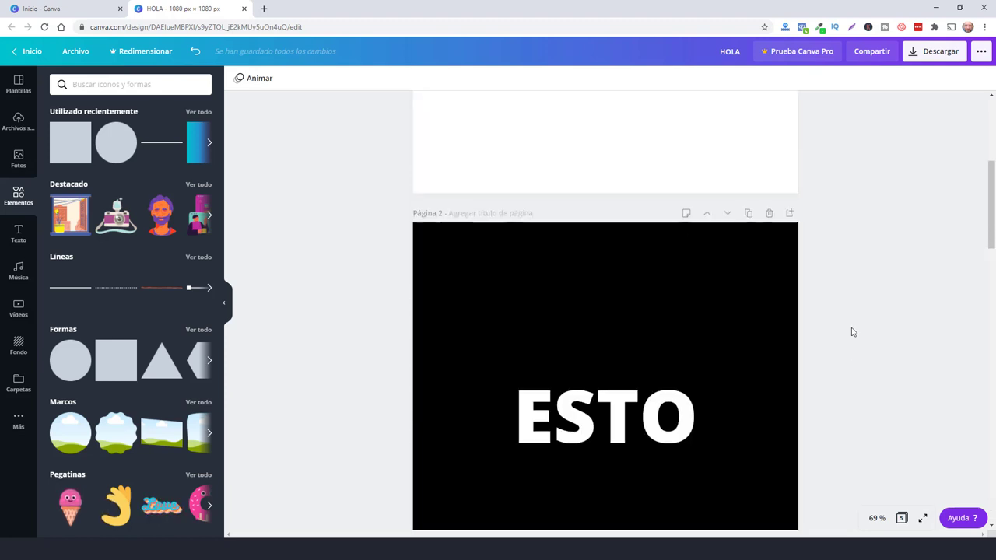
scroll(851, 332, up, 3)
scroll(852, 332, up, 1)
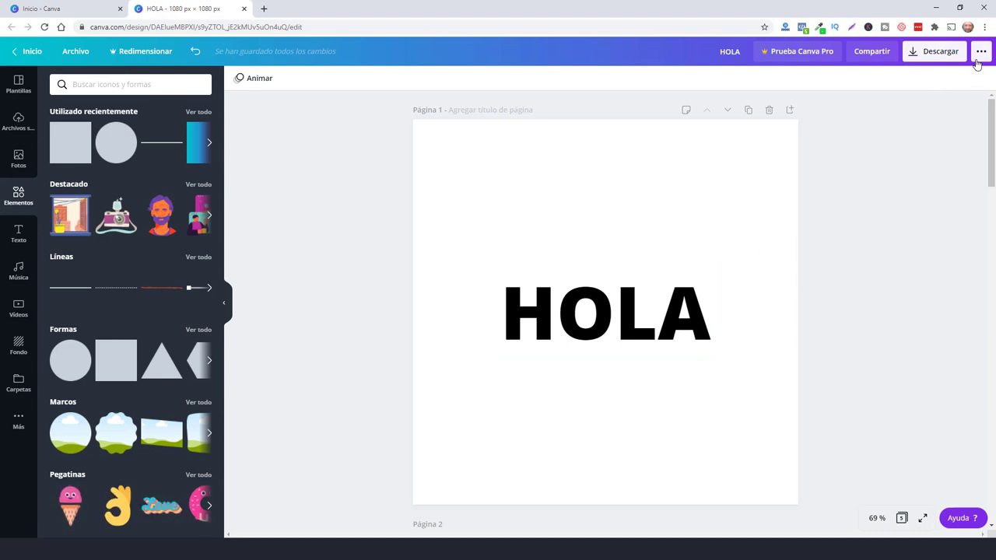
click(951, 55)
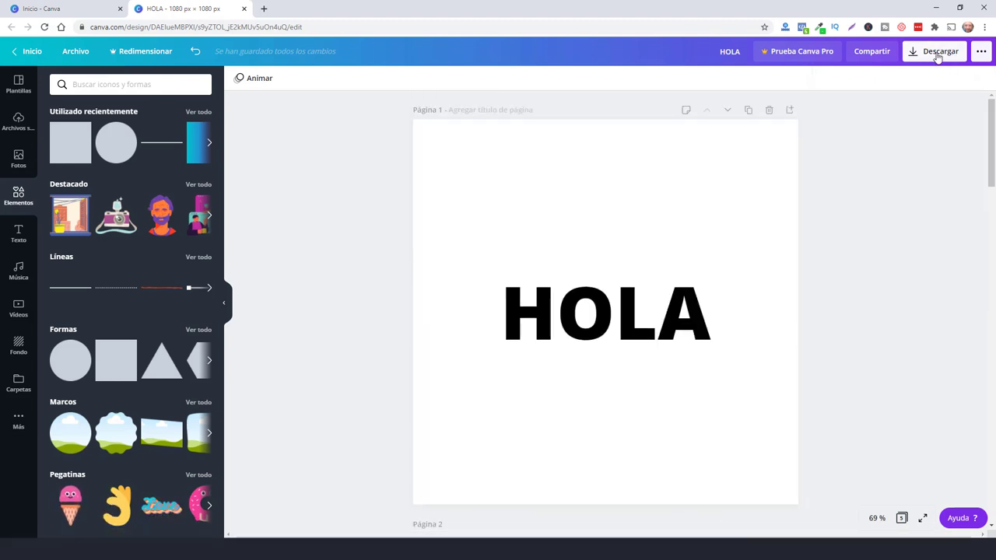
click(937, 56)
click(934, 128)
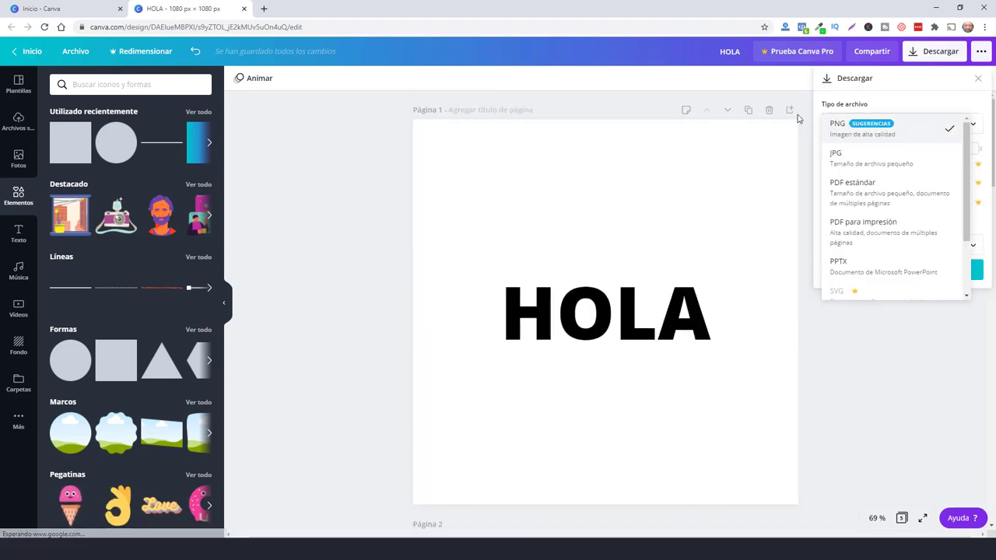
scroll(894, 234, down, 1)
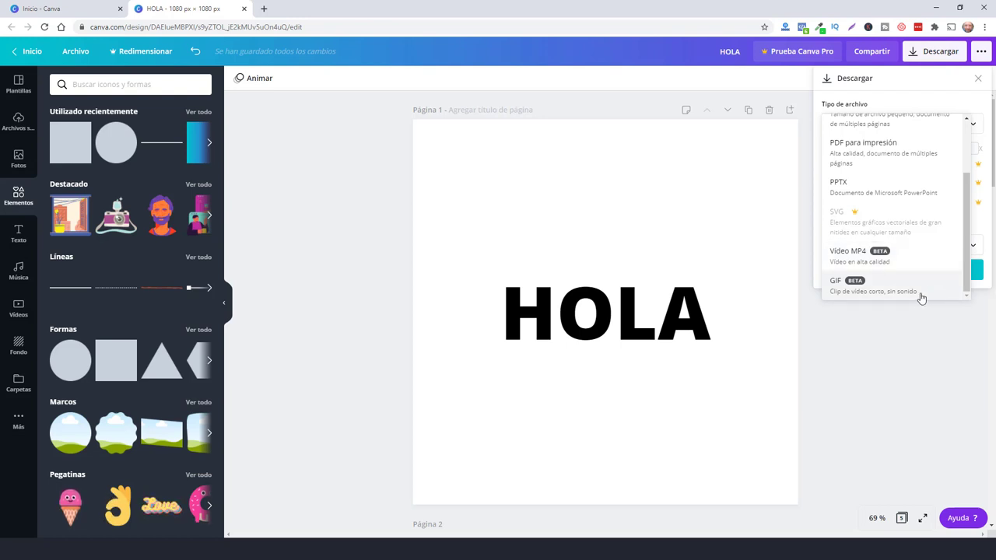
click(921, 340)
click(920, 342)
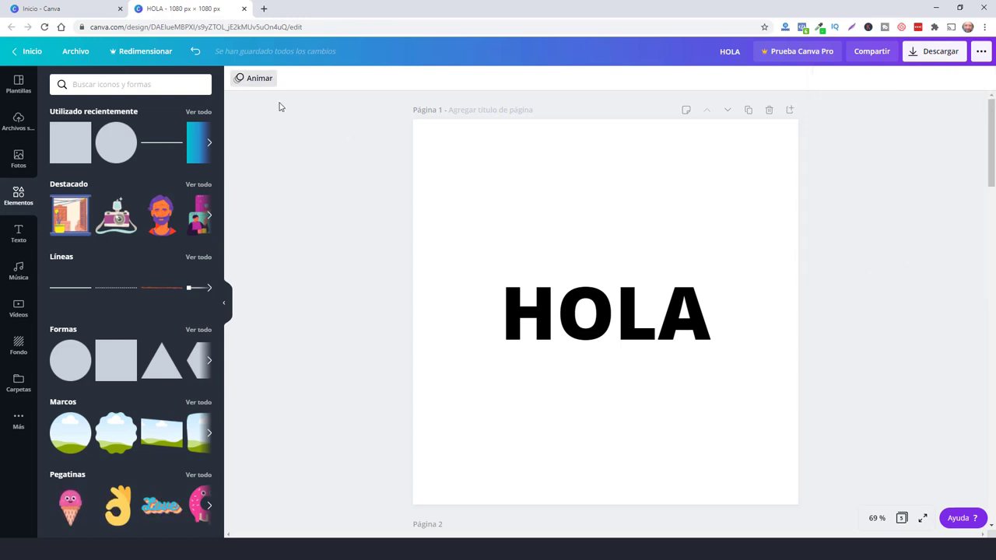
- Select the HOLA first page and show its animation styles
click(448, 147)
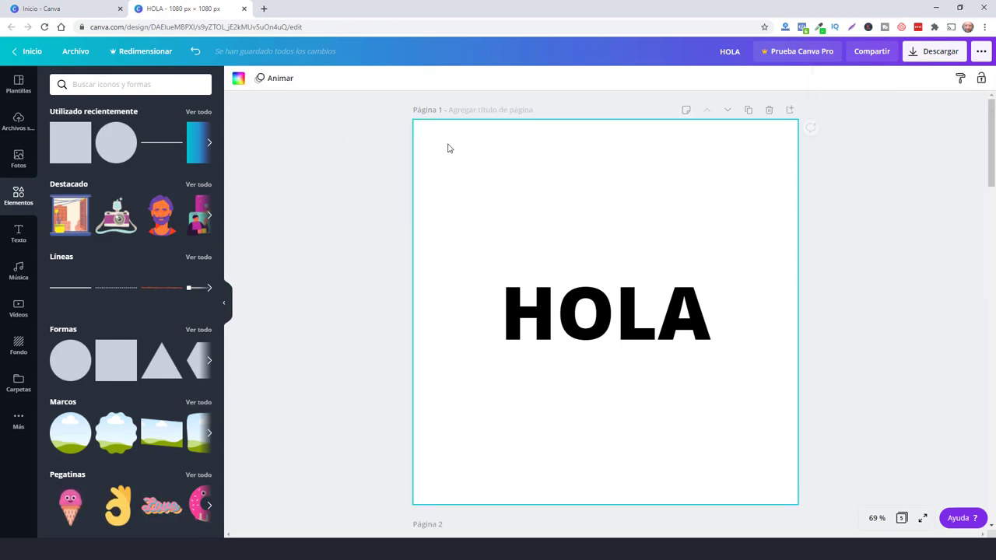
click(278, 81)
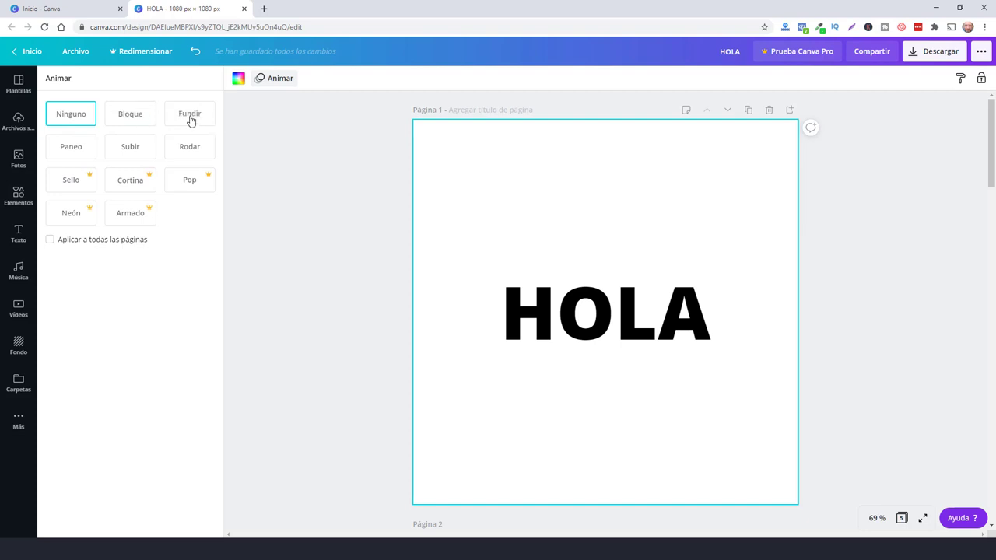
- Apply the Paneo animation to all pages
click(78, 154)
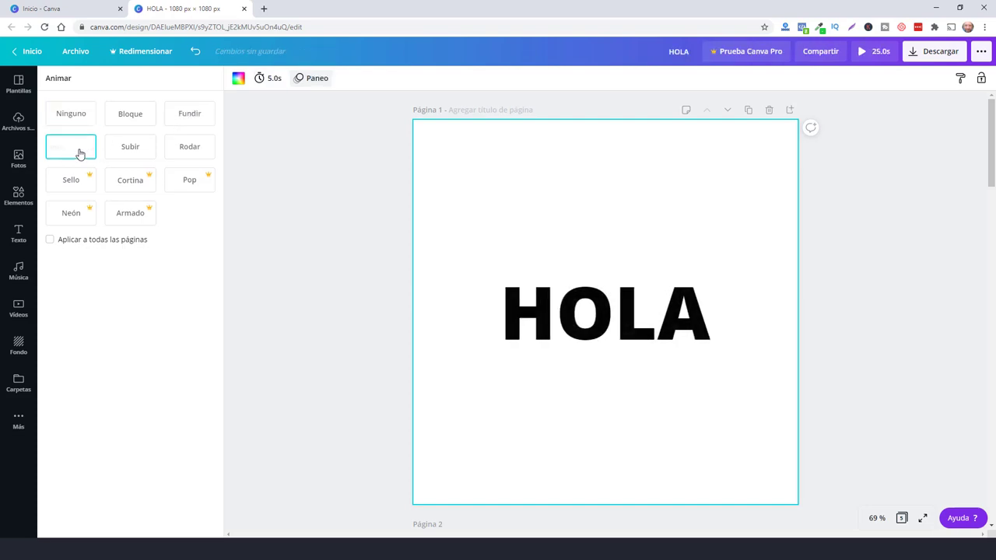
click(51, 242)
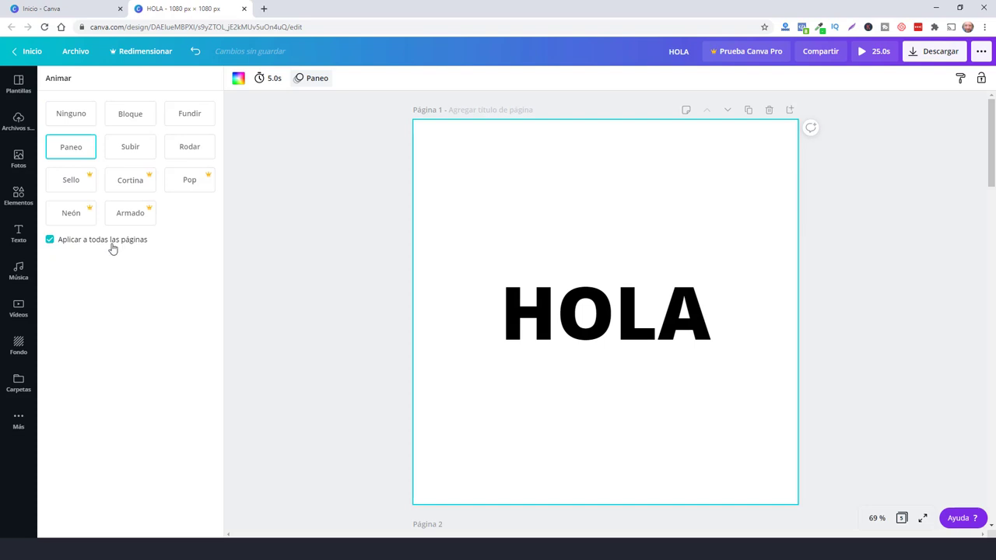
click(120, 122)
click(81, 150)
- Set the first page's animation speed to 1.0s
scroll(319, 249, down, 1)
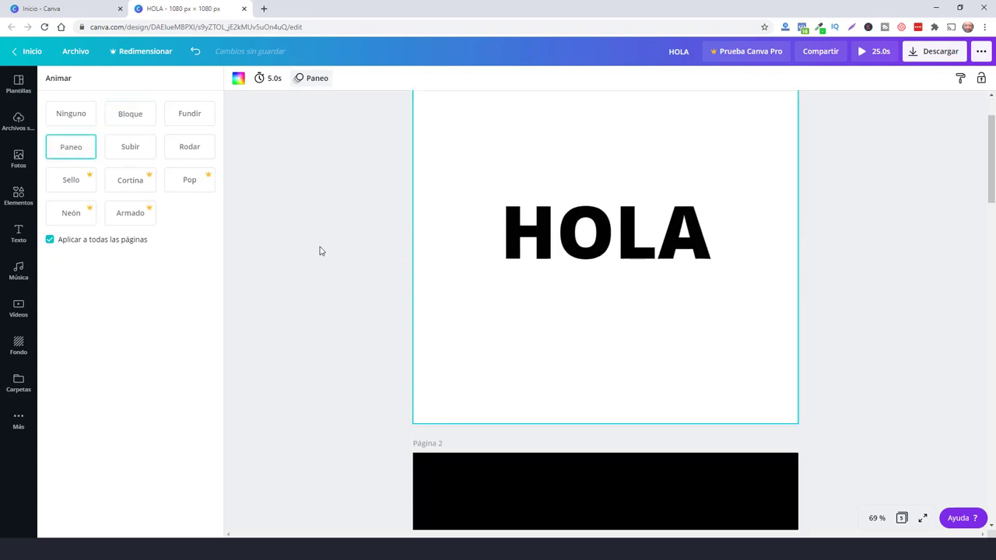
scroll(318, 249, down, 5)
scroll(381, 226, up, 3)
scroll(346, 185, up, 3)
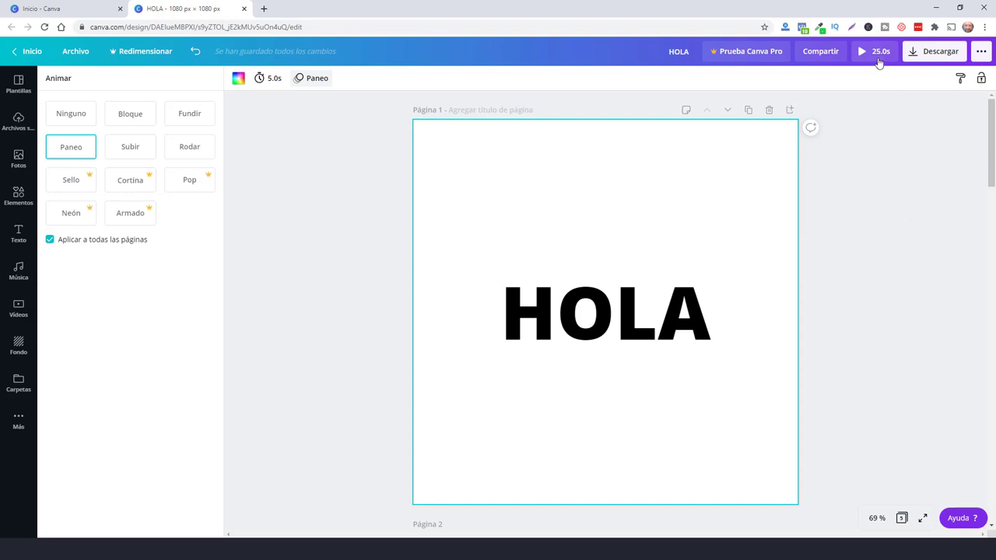
click(268, 81)
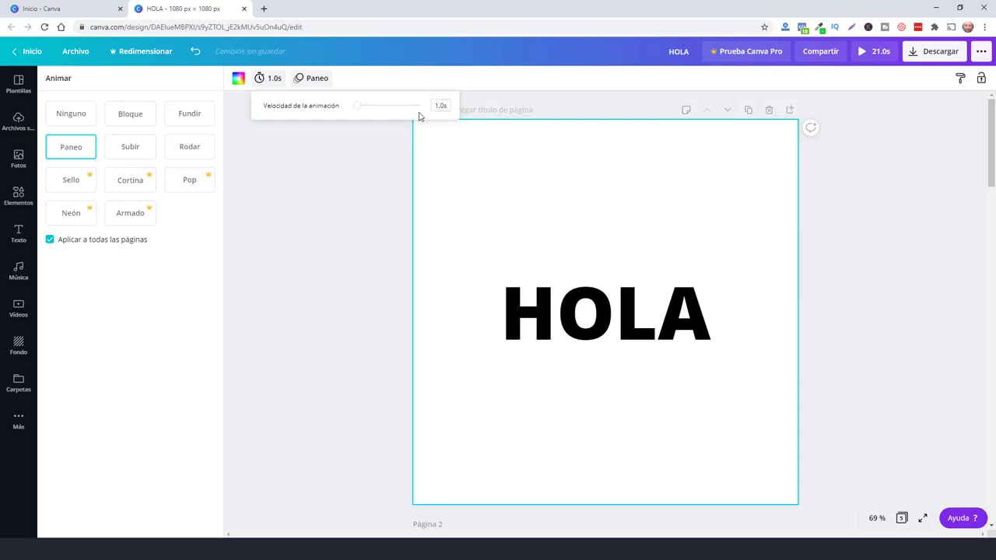
click(349, 227)
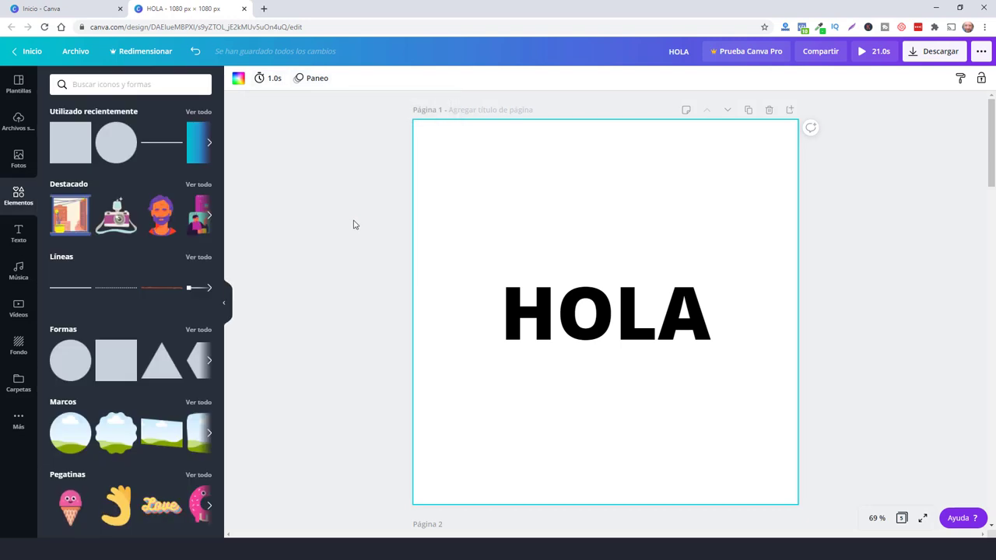
- Set the ESTO page's animation speed to 1.0s
scroll(522, 307, down, 5)
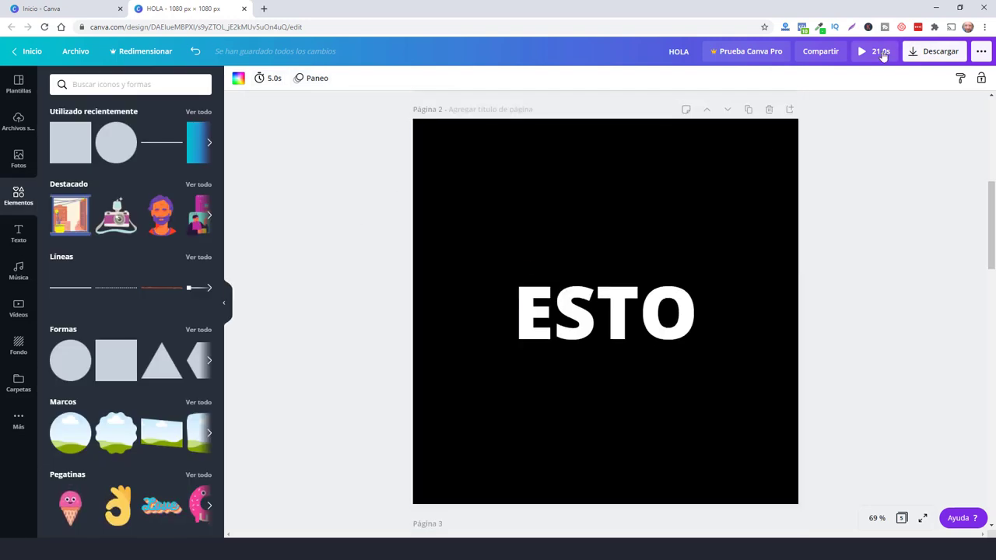
click(772, 333)
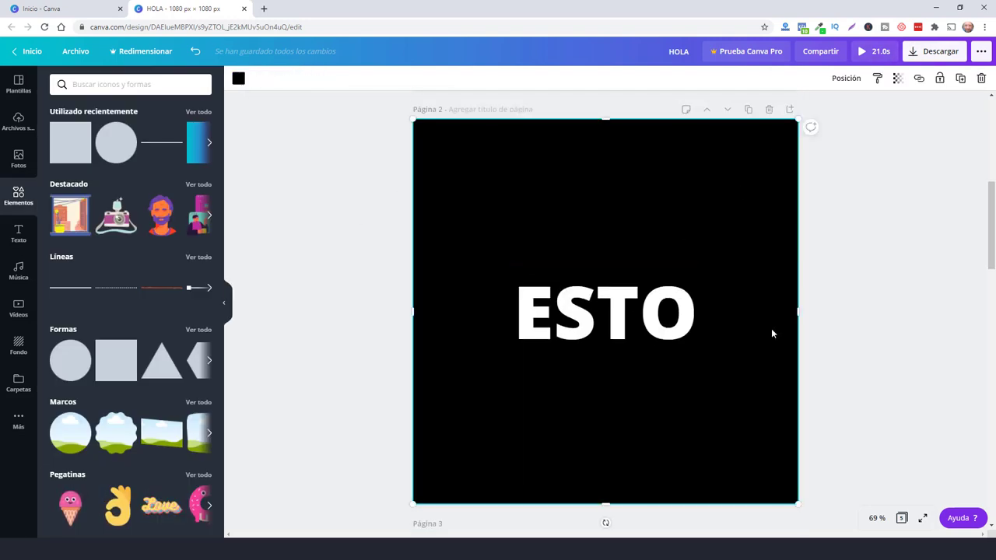
click(582, 312)
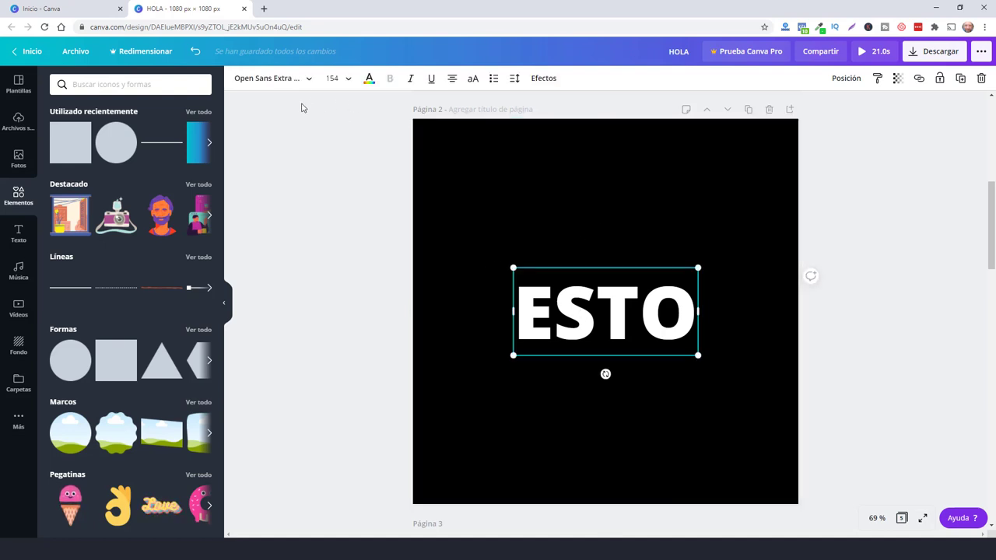
click(833, 247)
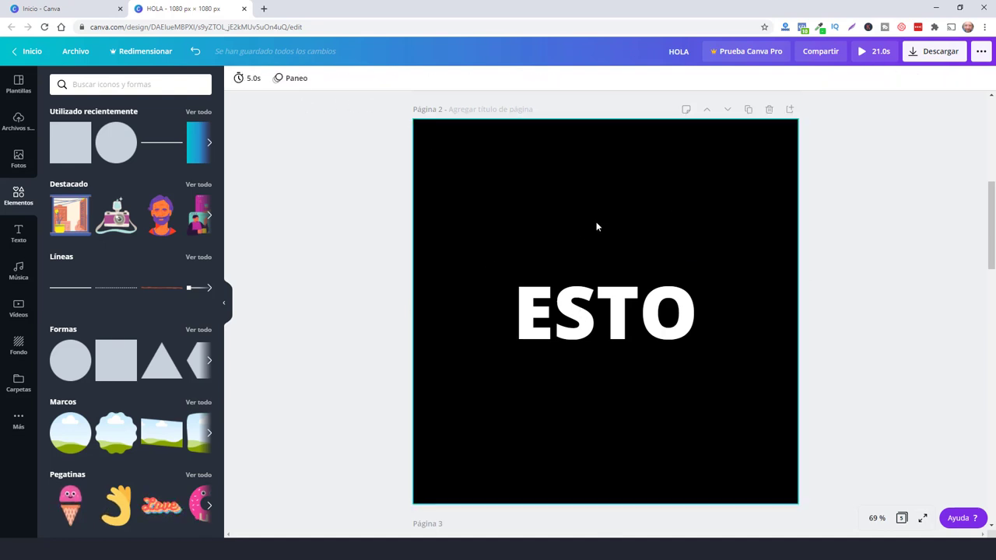
click(245, 79)
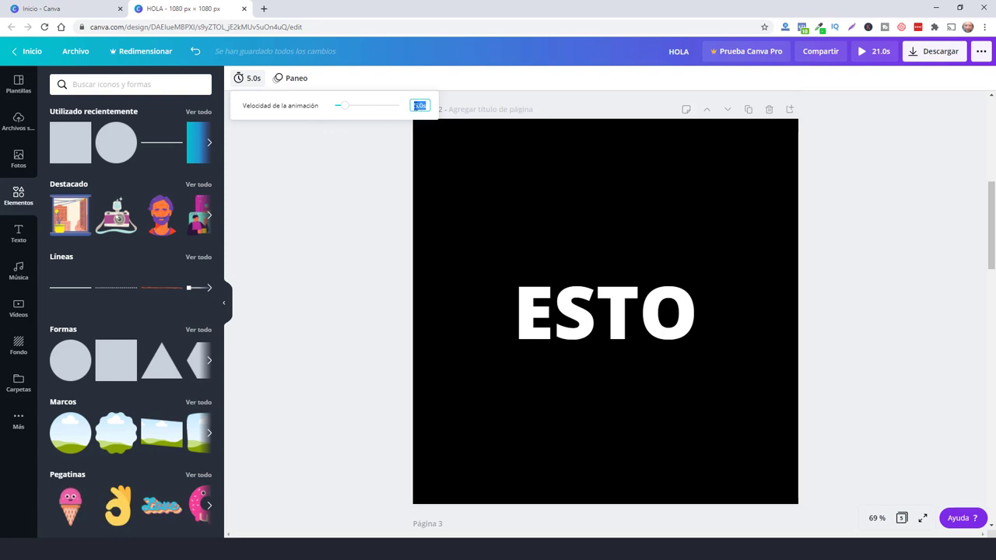
text(1)
key(Return)
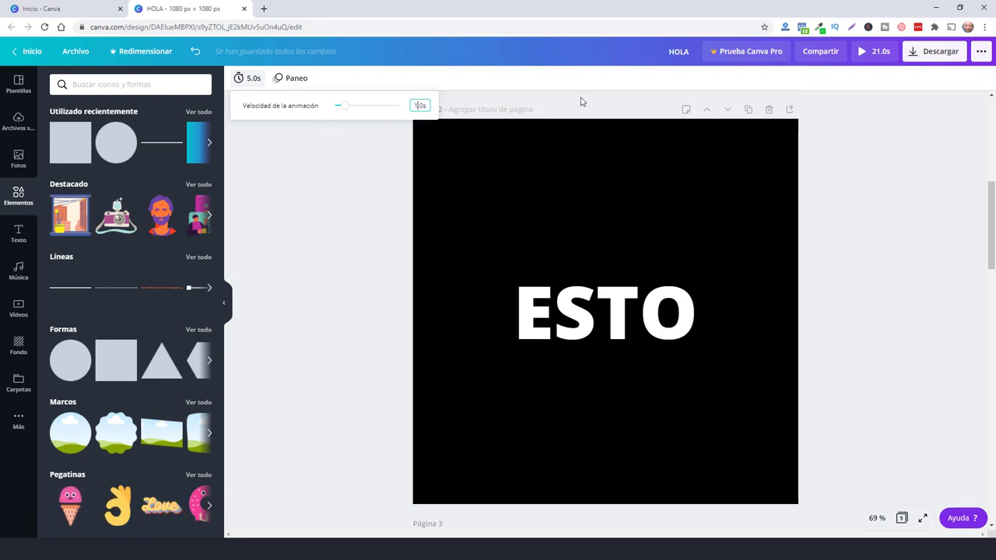
click(828, 208)
- Set the ES page's animation speed to 1.0s
scroll(862, 194, down, 2)
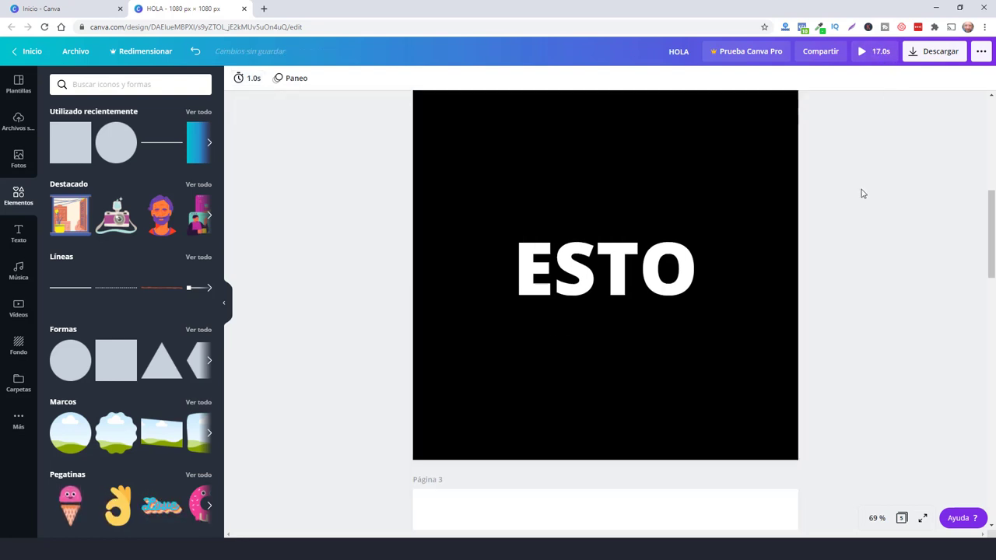
scroll(894, 187, down, 3)
click(788, 296)
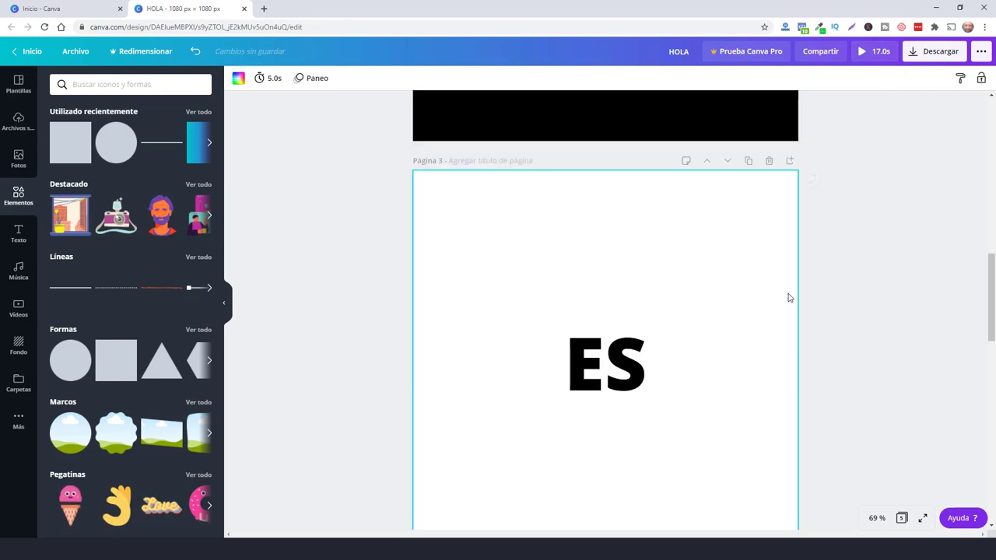
click(267, 79)
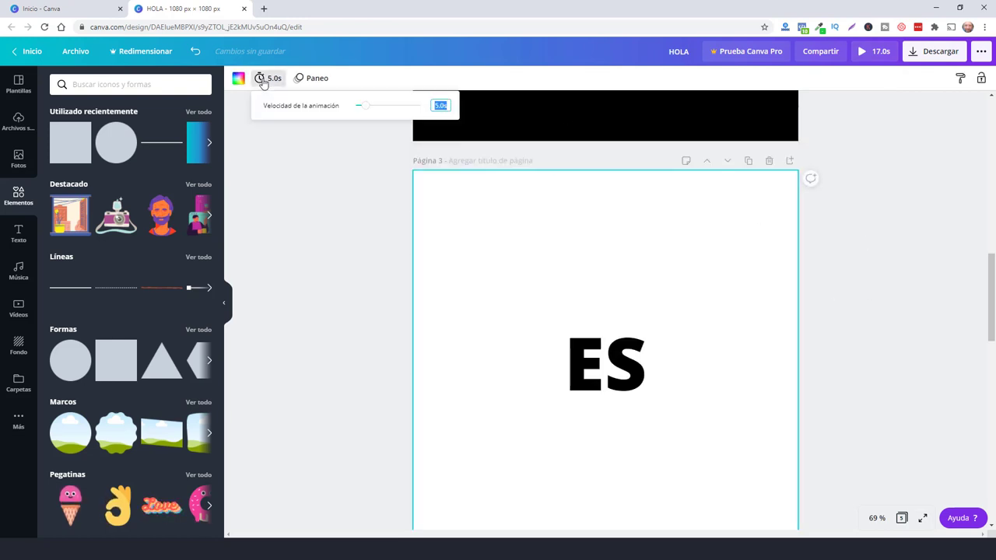
click(435, 105)
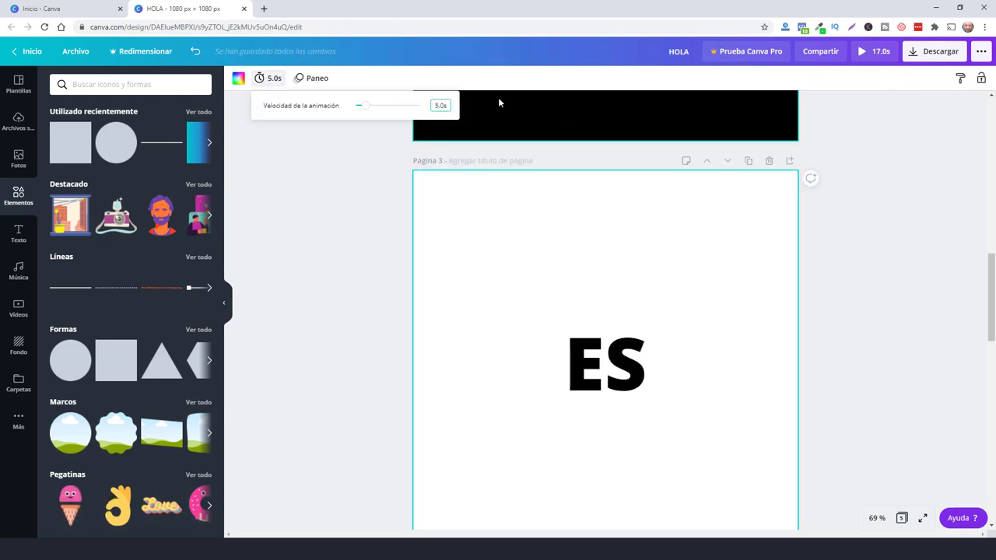
key(BackSpace)
text(1)
click(385, 220)
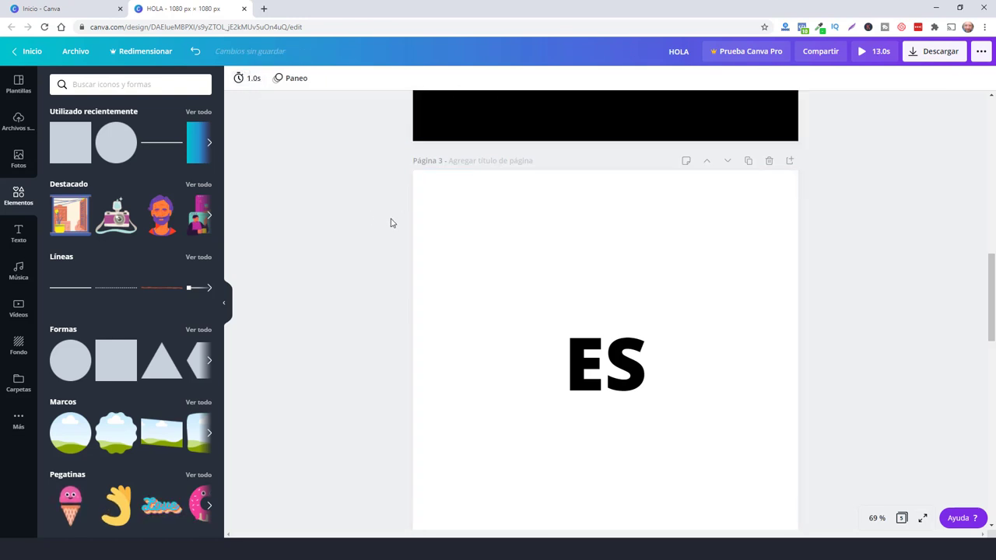
- Set the UN page's animation speed to 1.0s
scroll(882, 159, down, 5)
scroll(743, 228, down, 2)
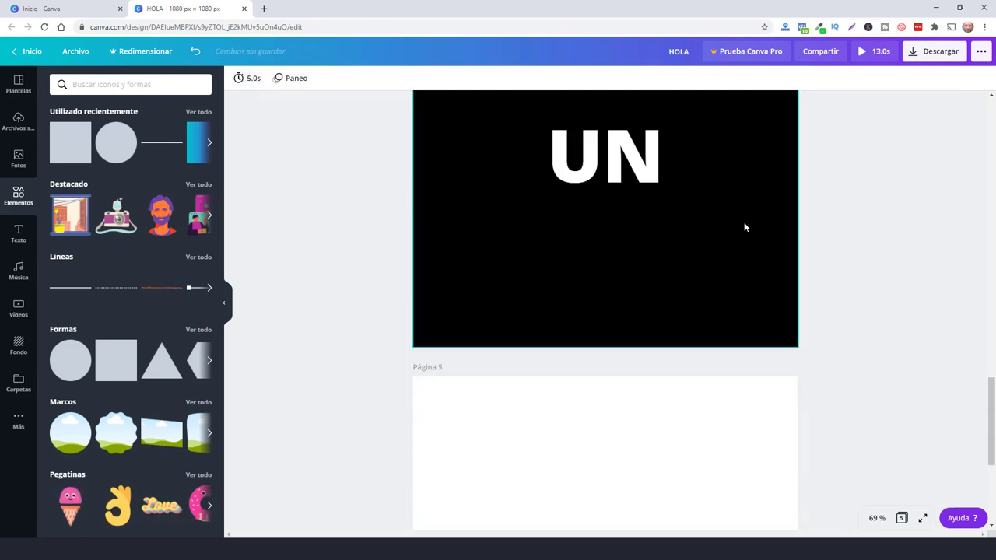
scroll(744, 227, up, 2)
click(759, 323)
click(829, 285)
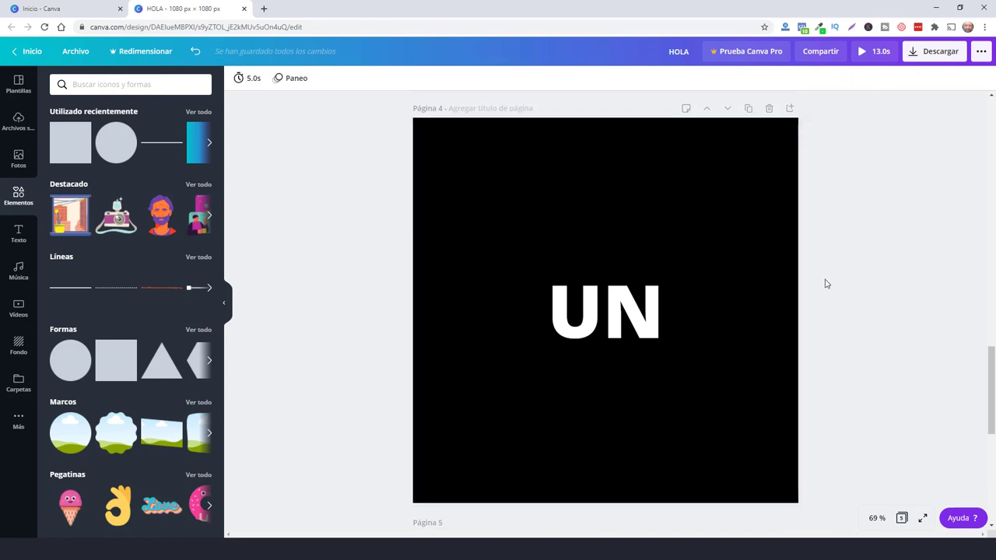
click(246, 78)
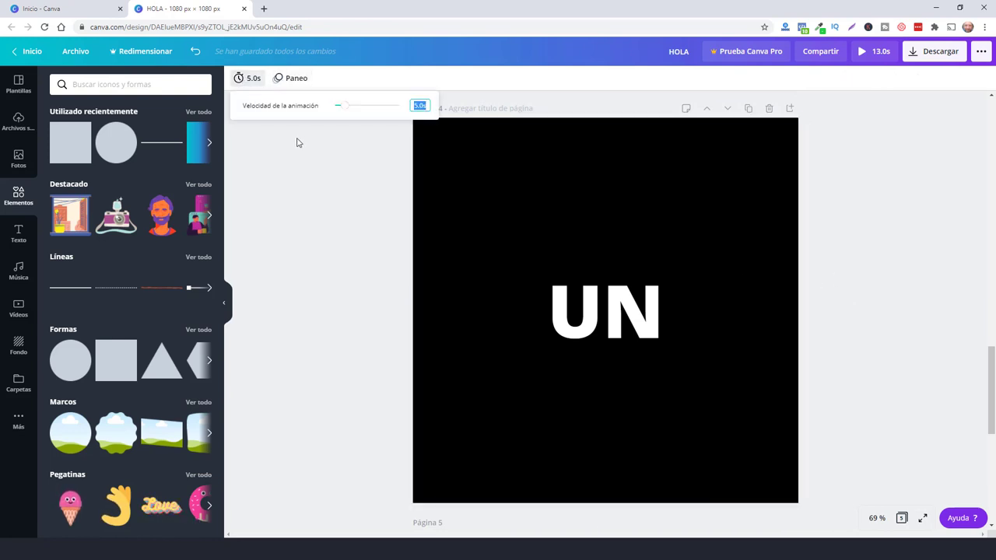
click(420, 106)
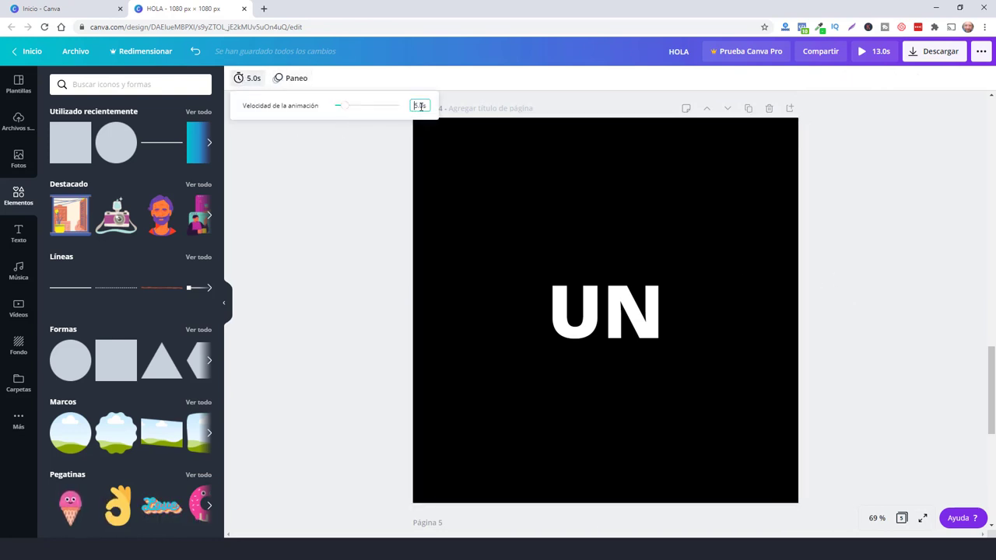
text(1)
click(928, 266)
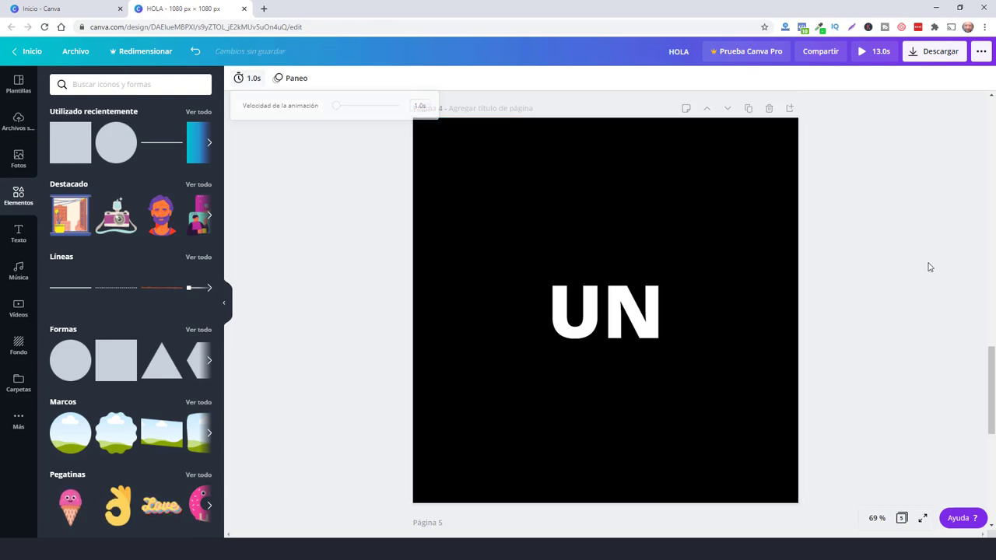
- Set the GIF page's animation speed to 1.0s, making the total 5.0s
scroll(909, 268, down, 5)
click(750, 373)
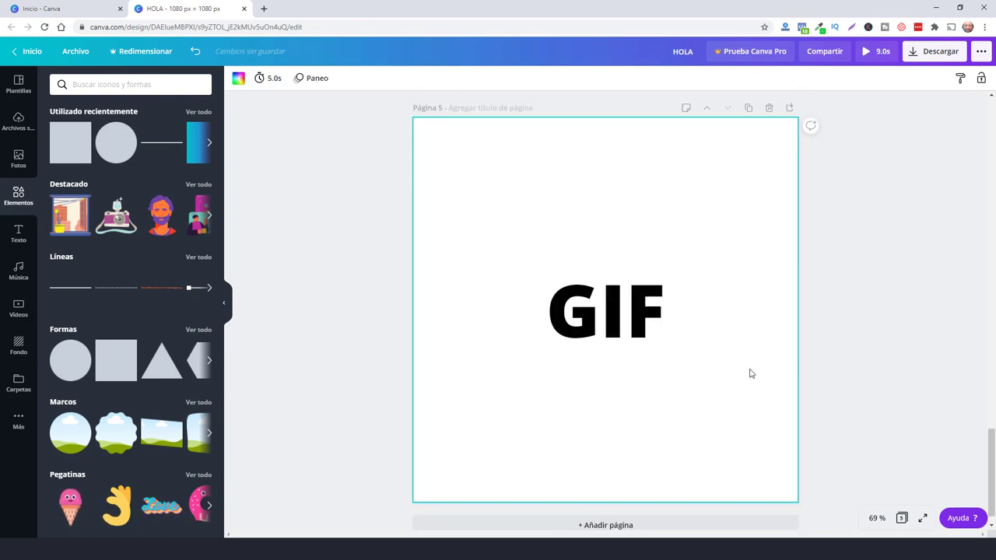
click(270, 80)
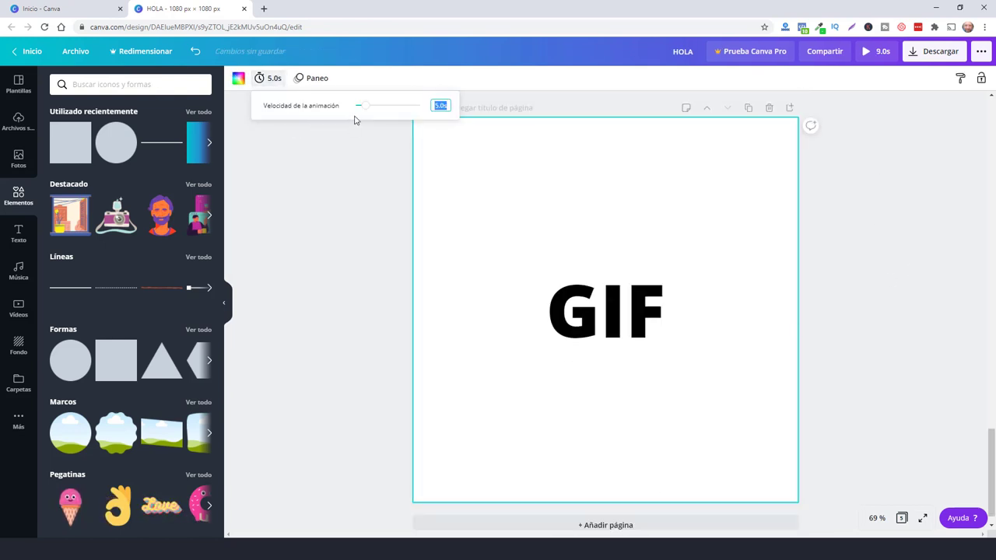
drag(365, 106, 356, 113)
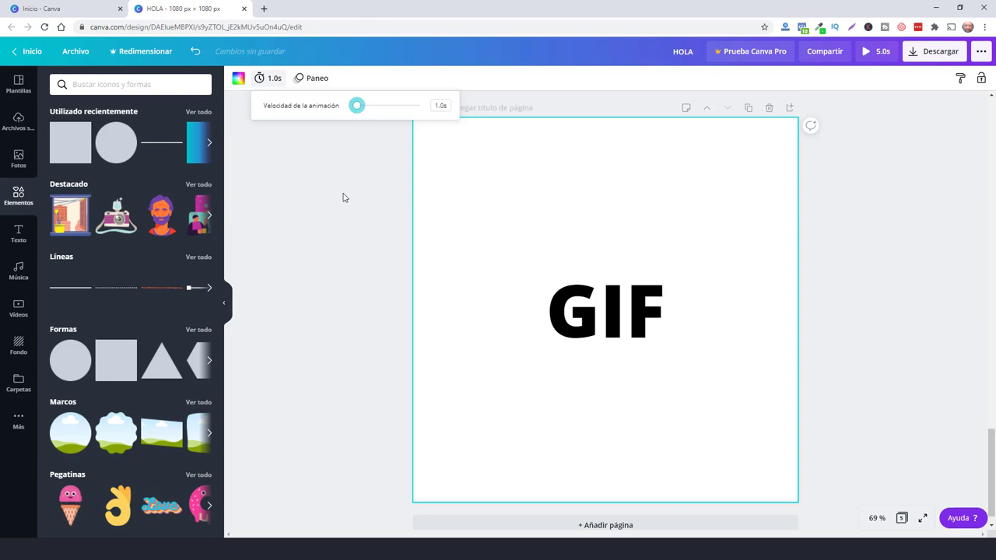
click(343, 198)
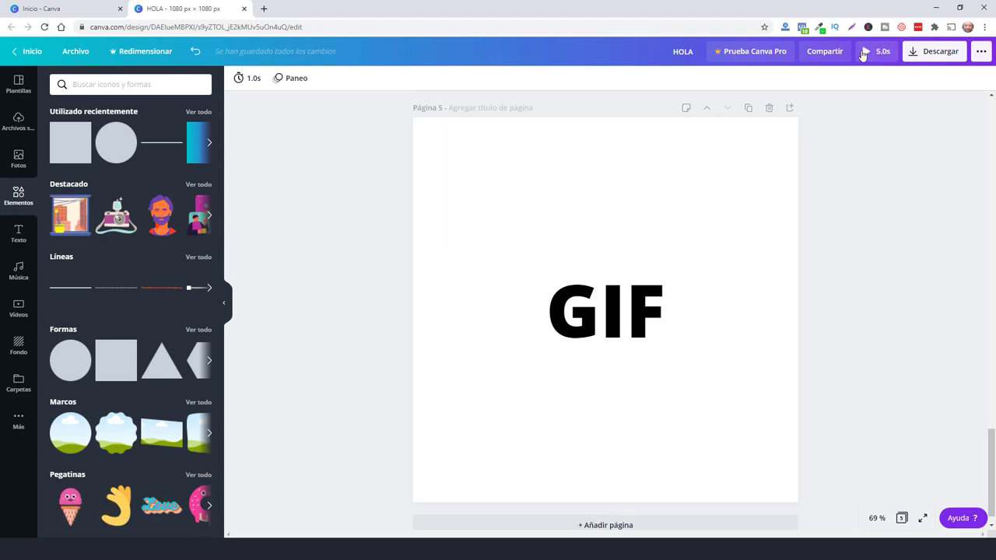
click(862, 54)
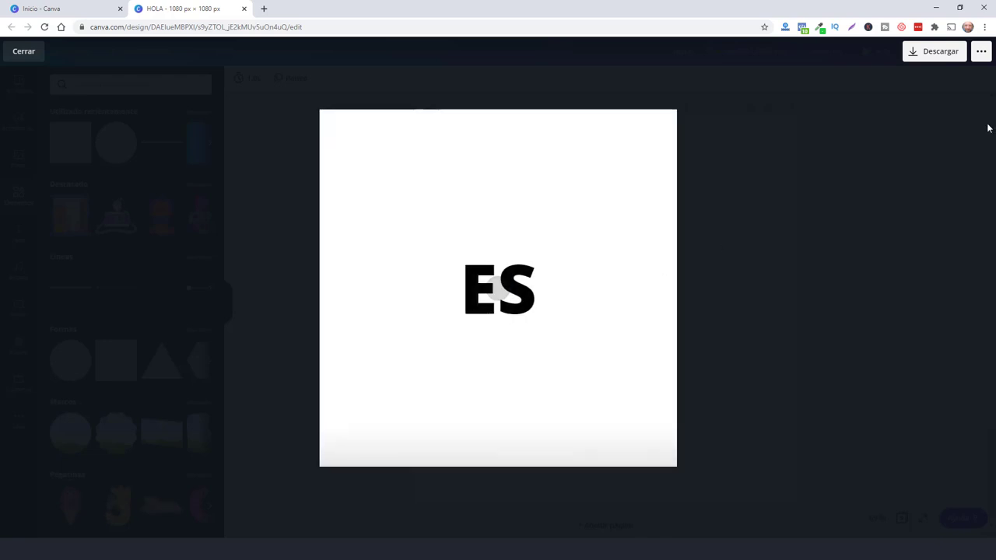
- Set the download file type from Video MP4 to GIF with all five pages included
click(30, 52)
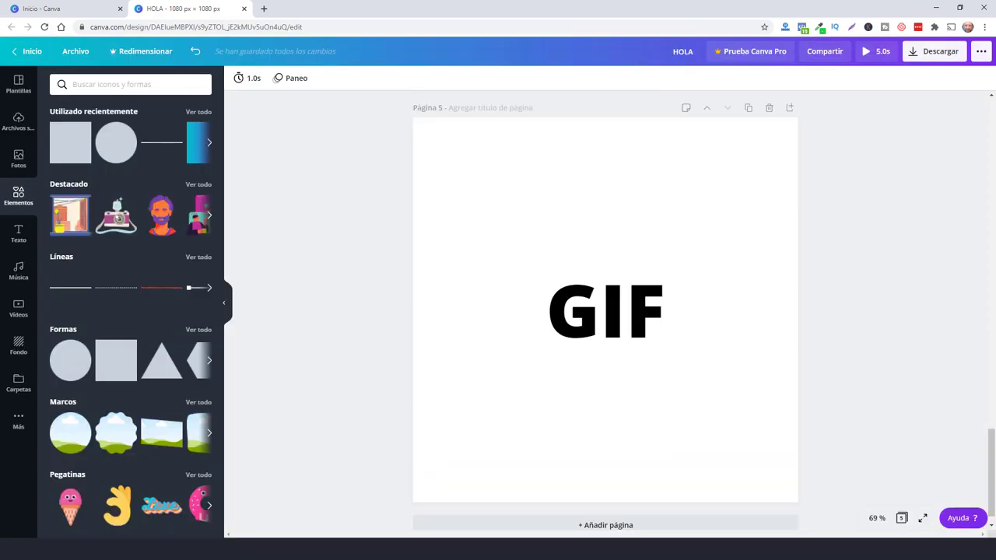
click(933, 55)
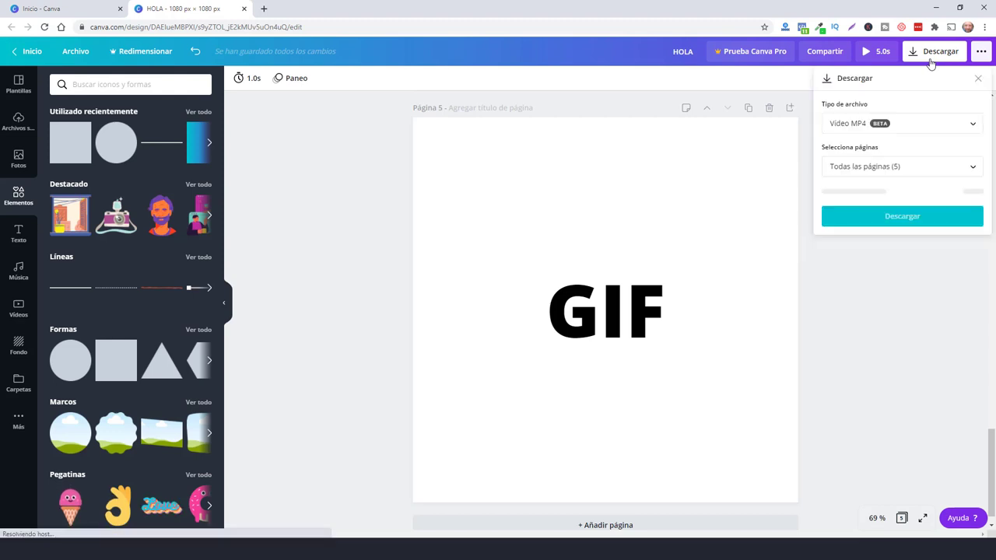
click(922, 126)
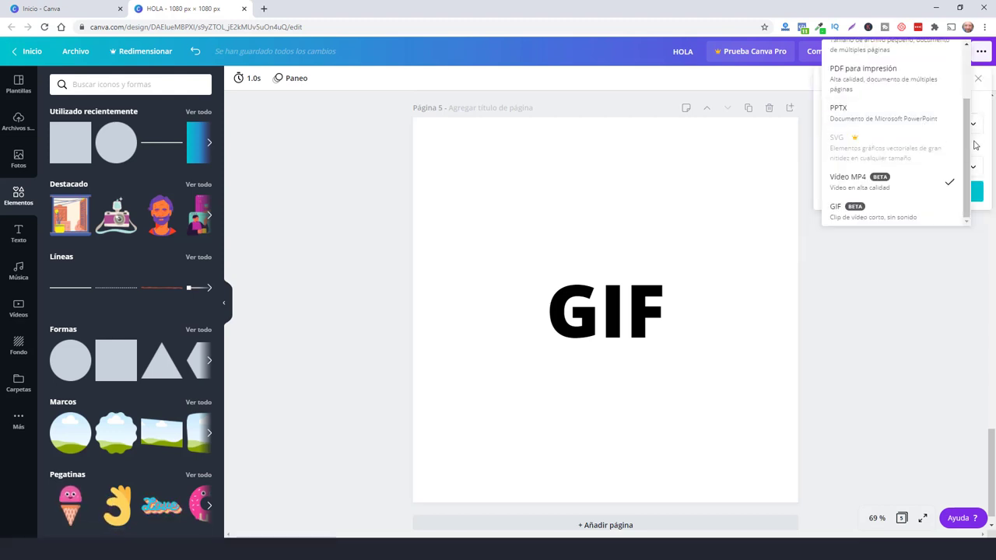
scroll(965, 148, up, 2)
scroll(965, 148, down, 1)
scroll(960, 150, down, 1)
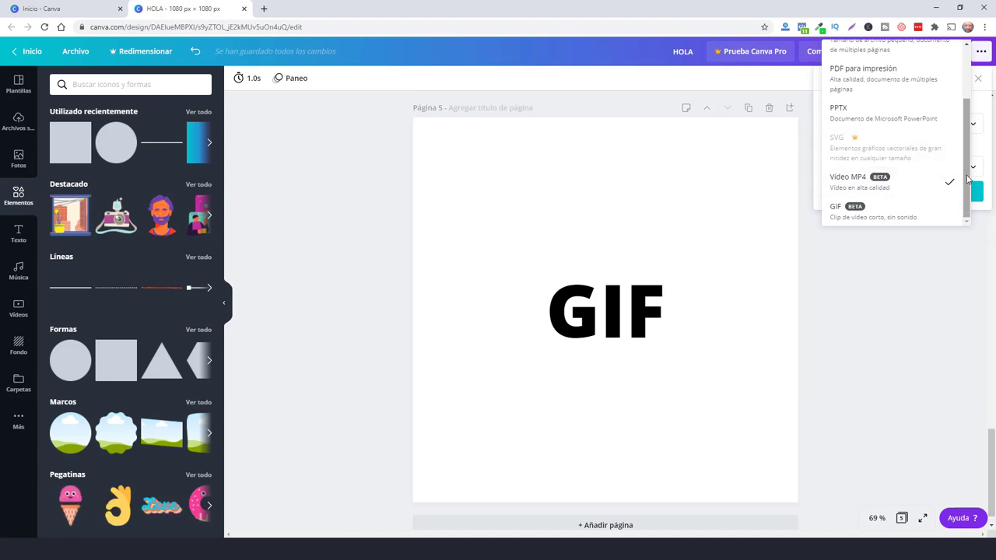
scroll(966, 171, up, 3)
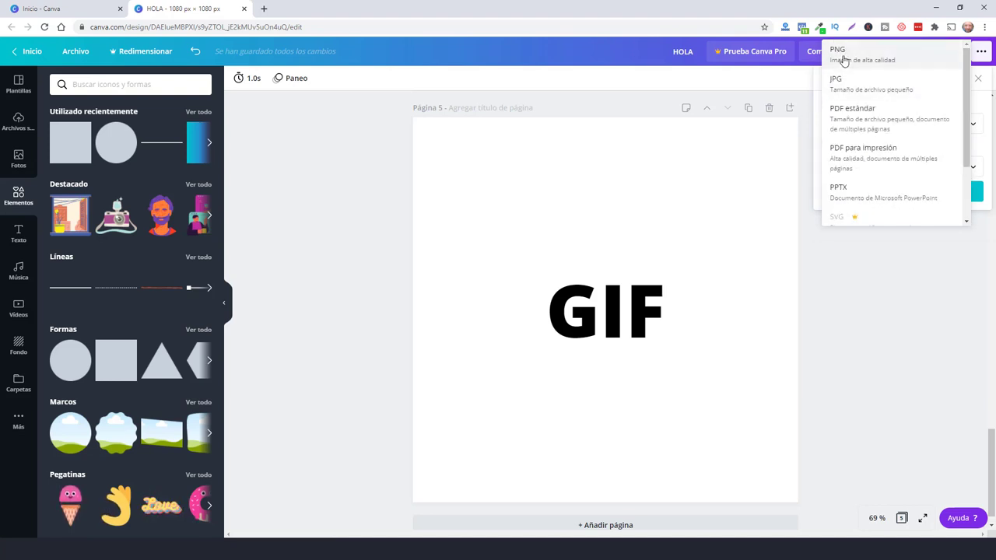
scroll(967, 156, down, 2)
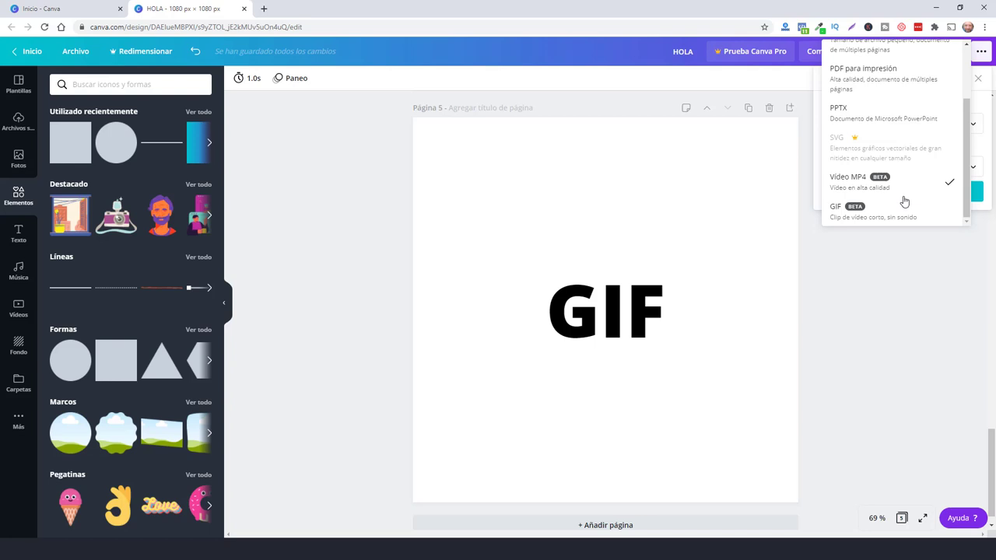
click(856, 218)
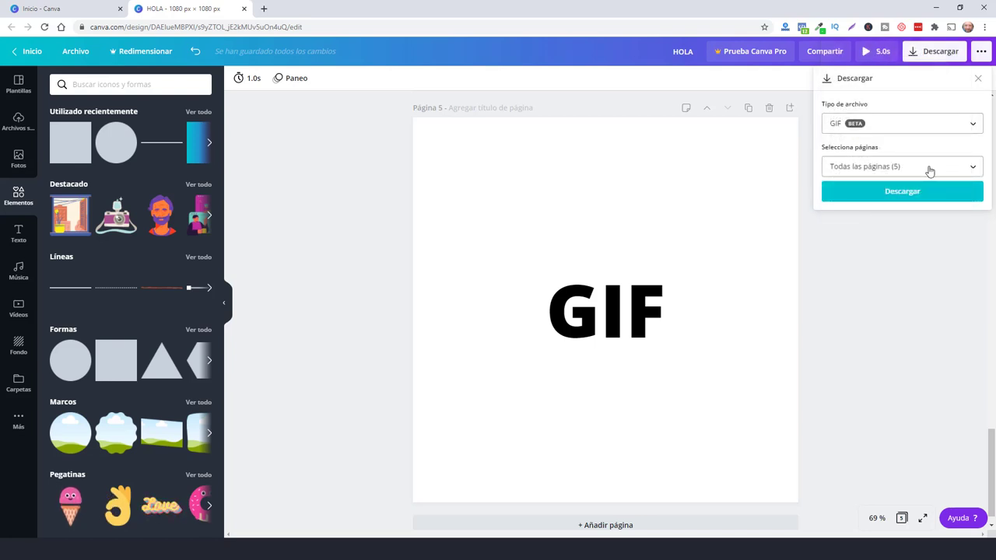
click(902, 166)
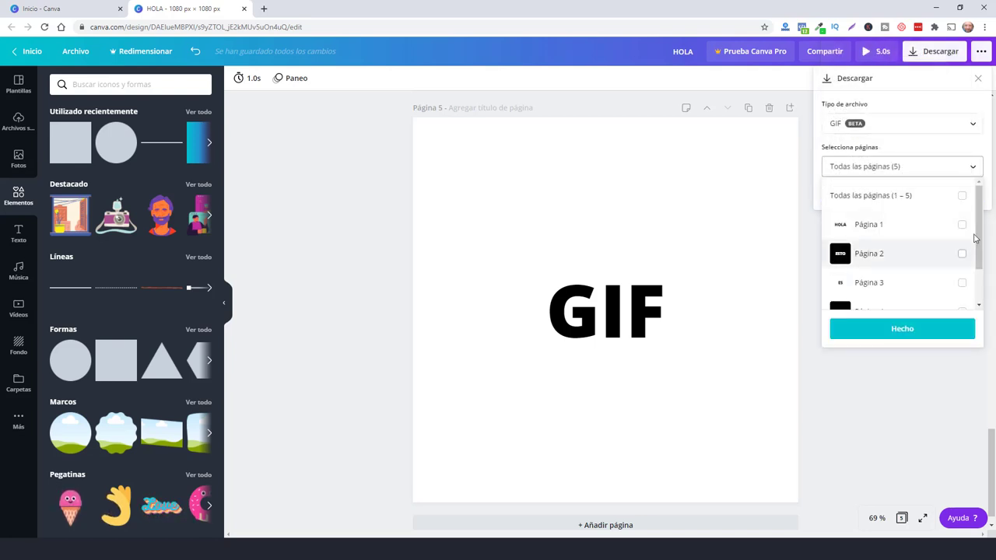
click(891, 333)
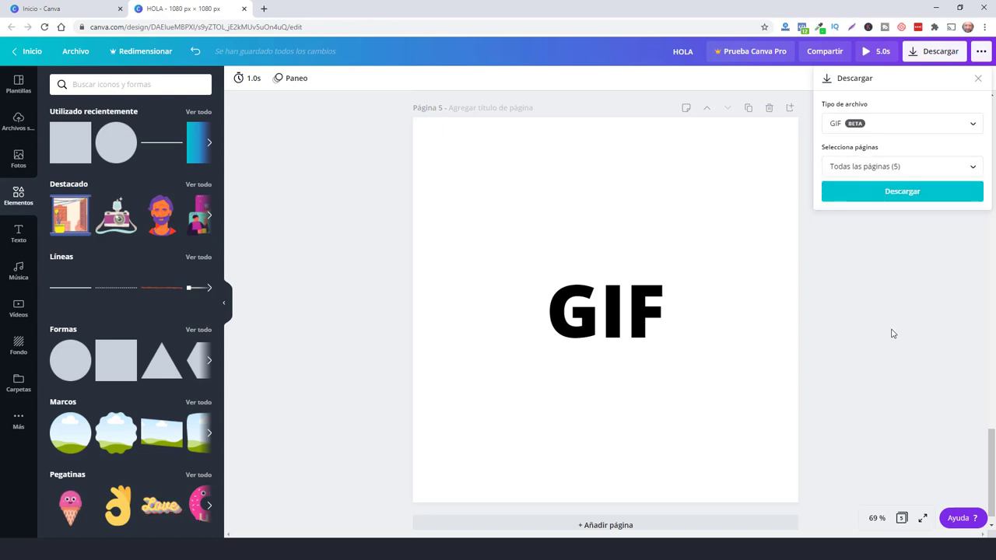
- Download the GIF and save it as HOLA TEST.gif
click(896, 194)
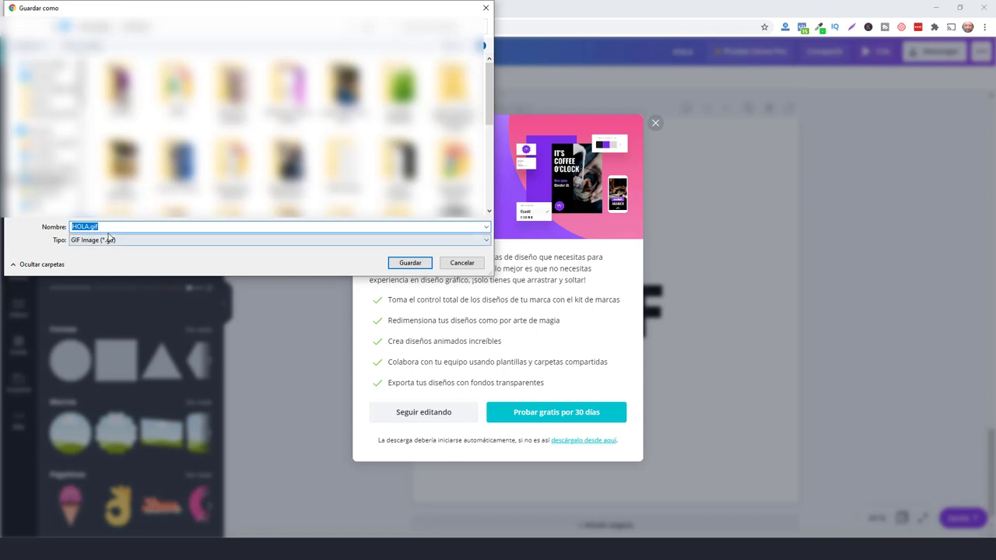
click(284, 226)
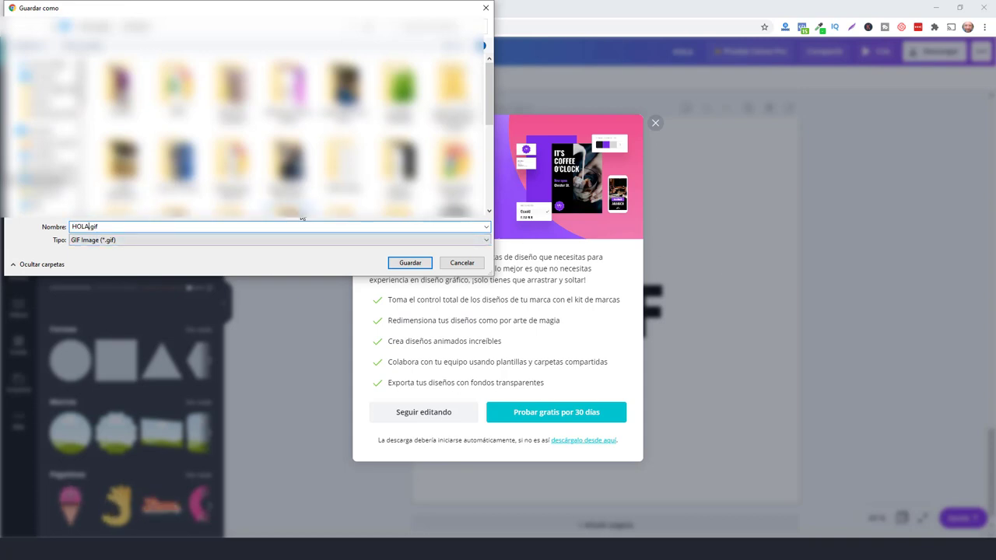
text(TE)
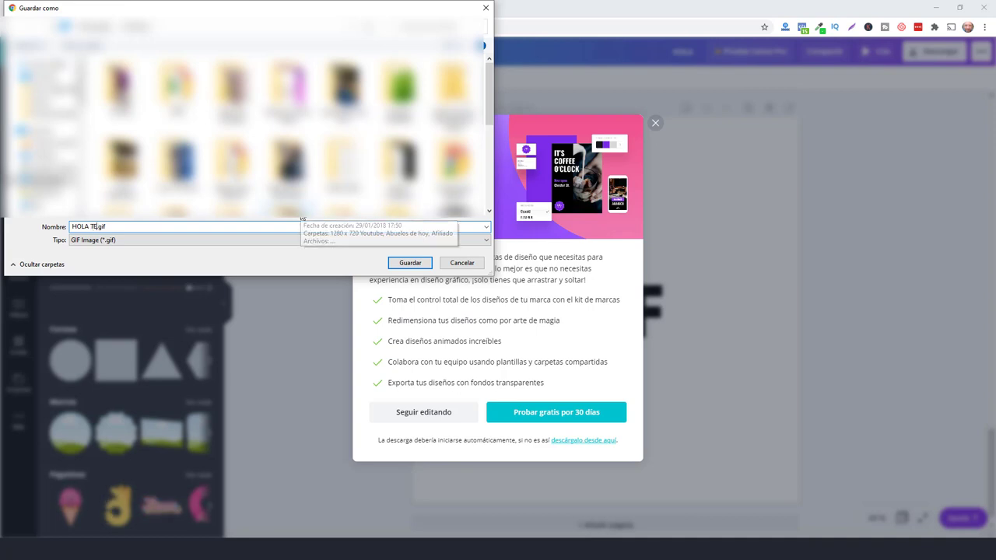
text(ST)
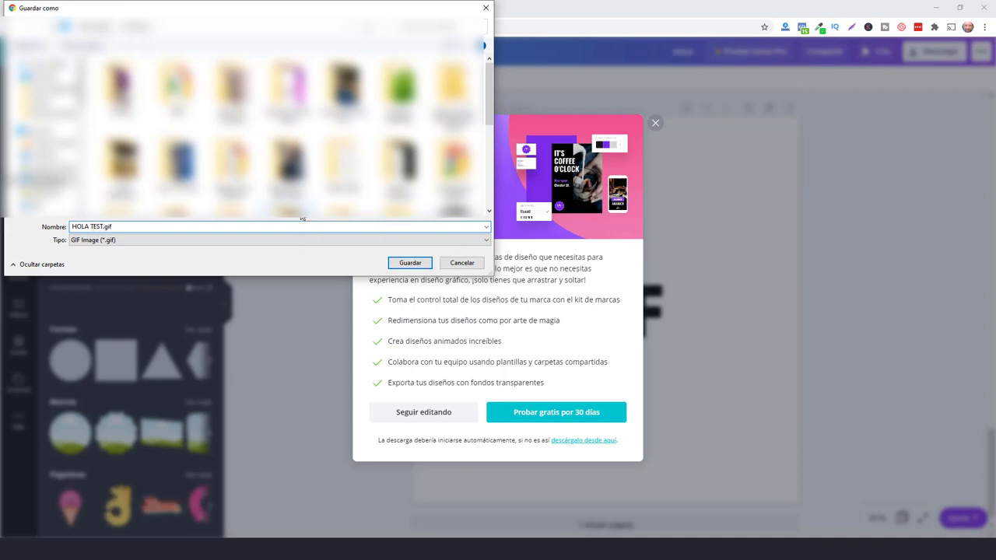
key(Return)
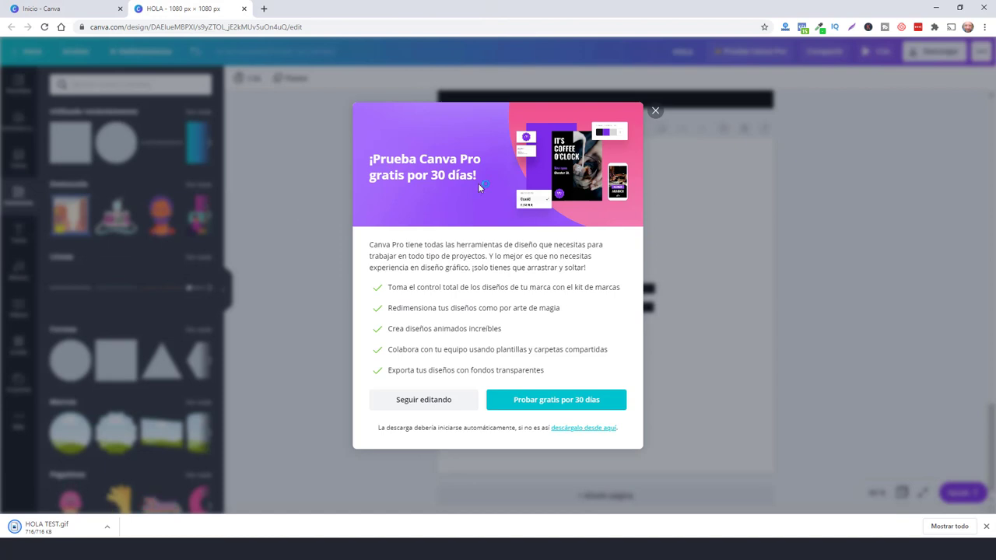
- Dismiss the Canva Pro offer, watch HOLA TEST.gif play in Photos, then close Photos
click(656, 110)
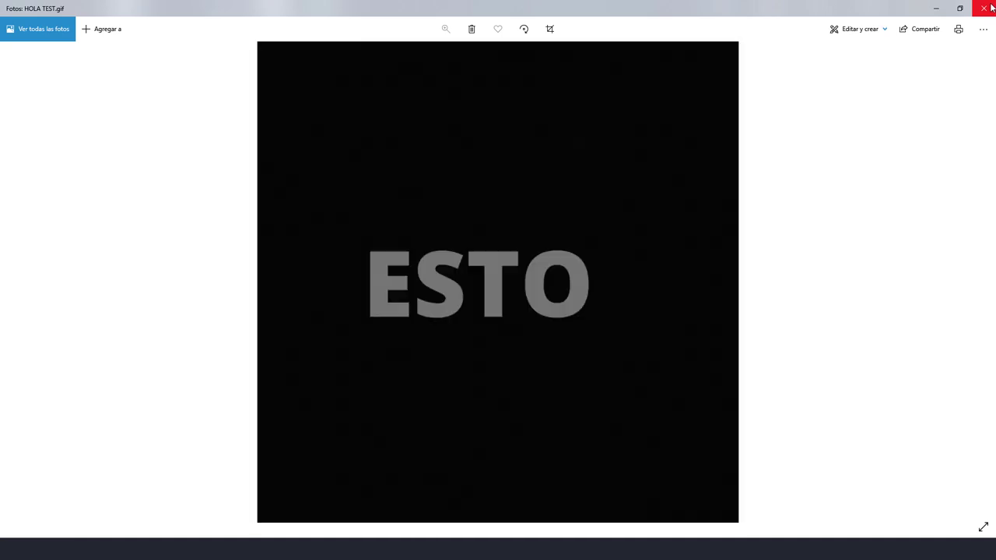
click(991, 8)
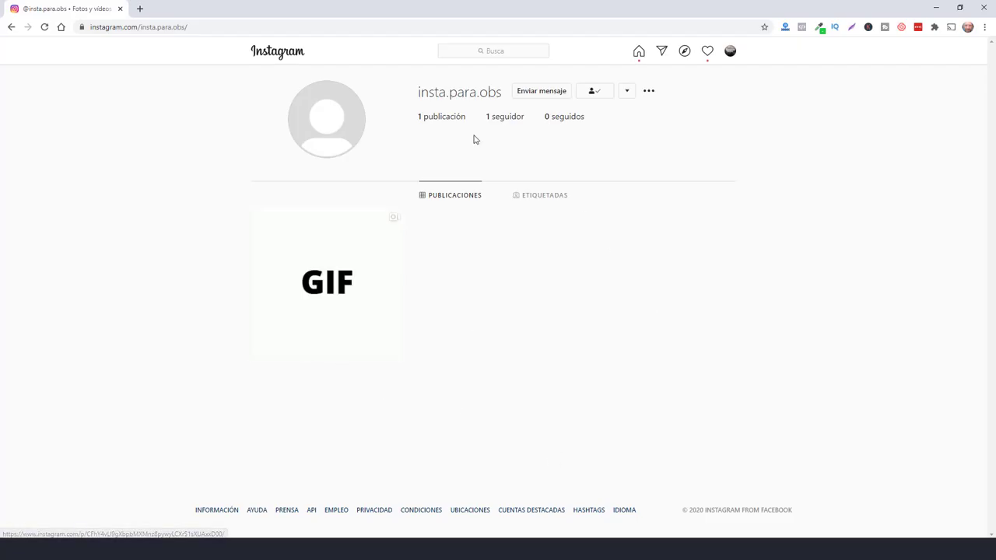
- Open the profile's GIF post, captioned 'Probando GIF desde Canva'
click(340, 341)
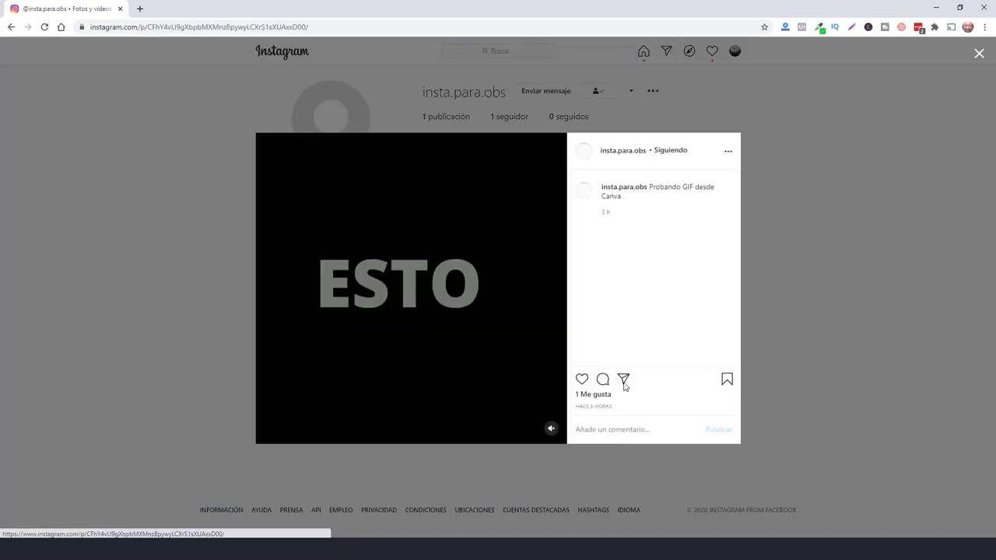